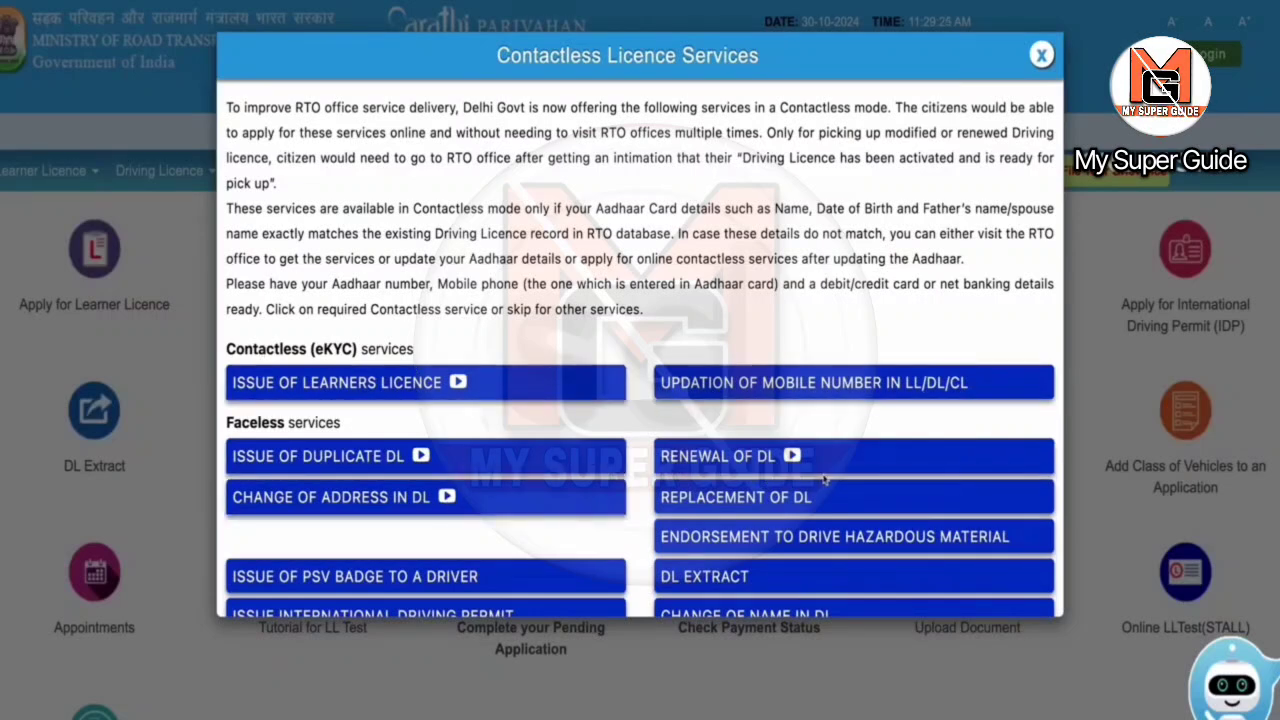
Step: Start a learner licence application and submit the General category for an applicant who holds no driving or learner licence
{"action": "scroll", "coordinate": [777, 510], "scroll_direction": "down", "scroll_amount": 2}
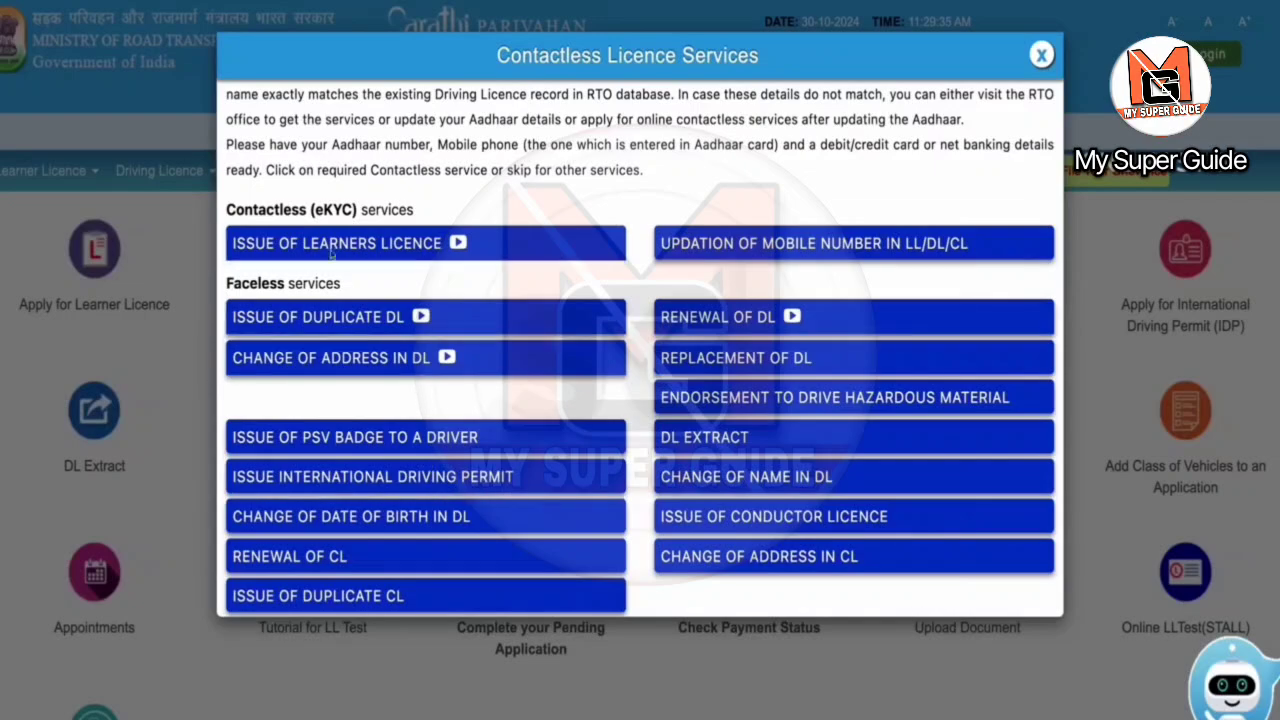
{"action": "scroll", "coordinate": [858, 500], "scroll_direction": "down", "scroll_amount": 1}
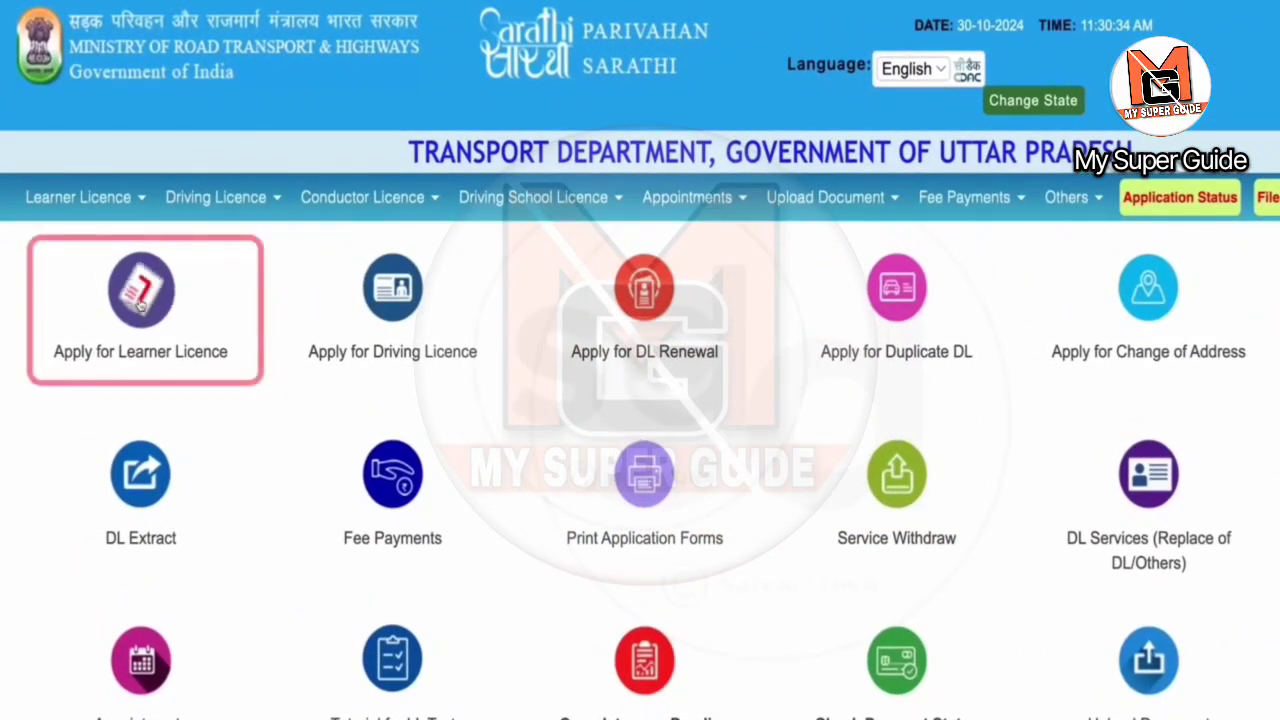
{"action": "left_click", "coordinate": [100, 336]}
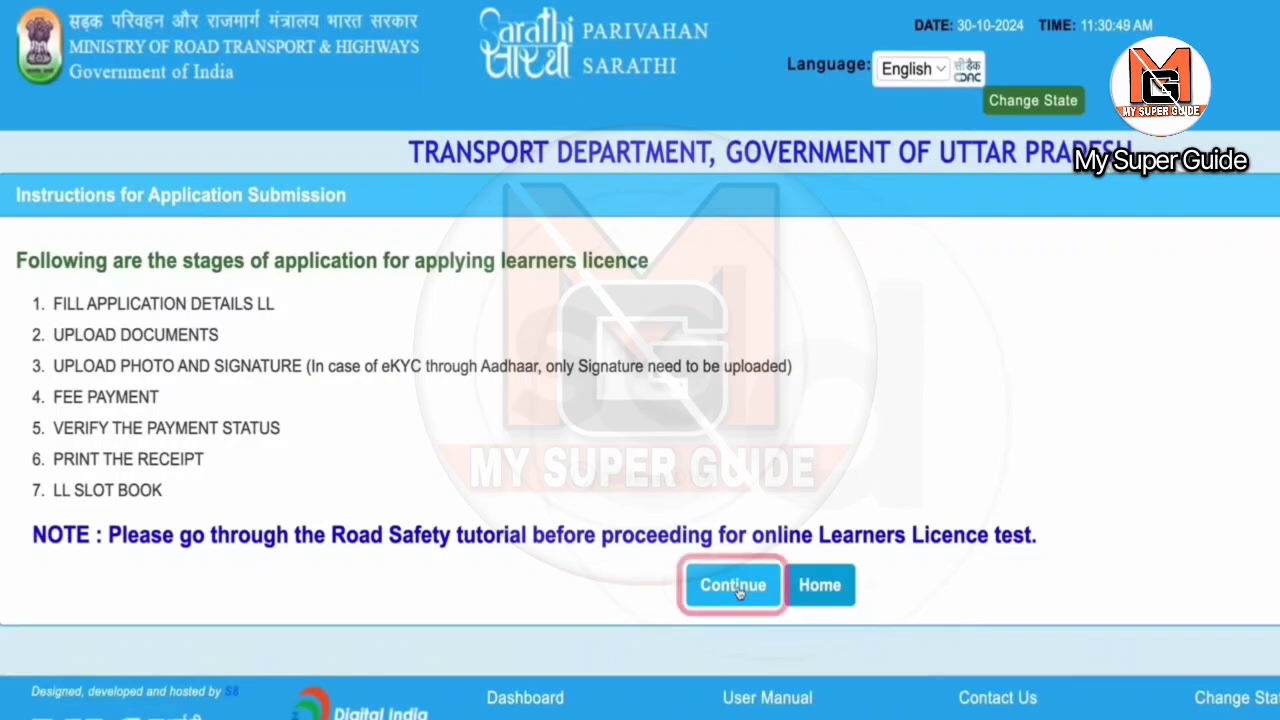
{"action": "left_click", "coordinate": [749, 588]}
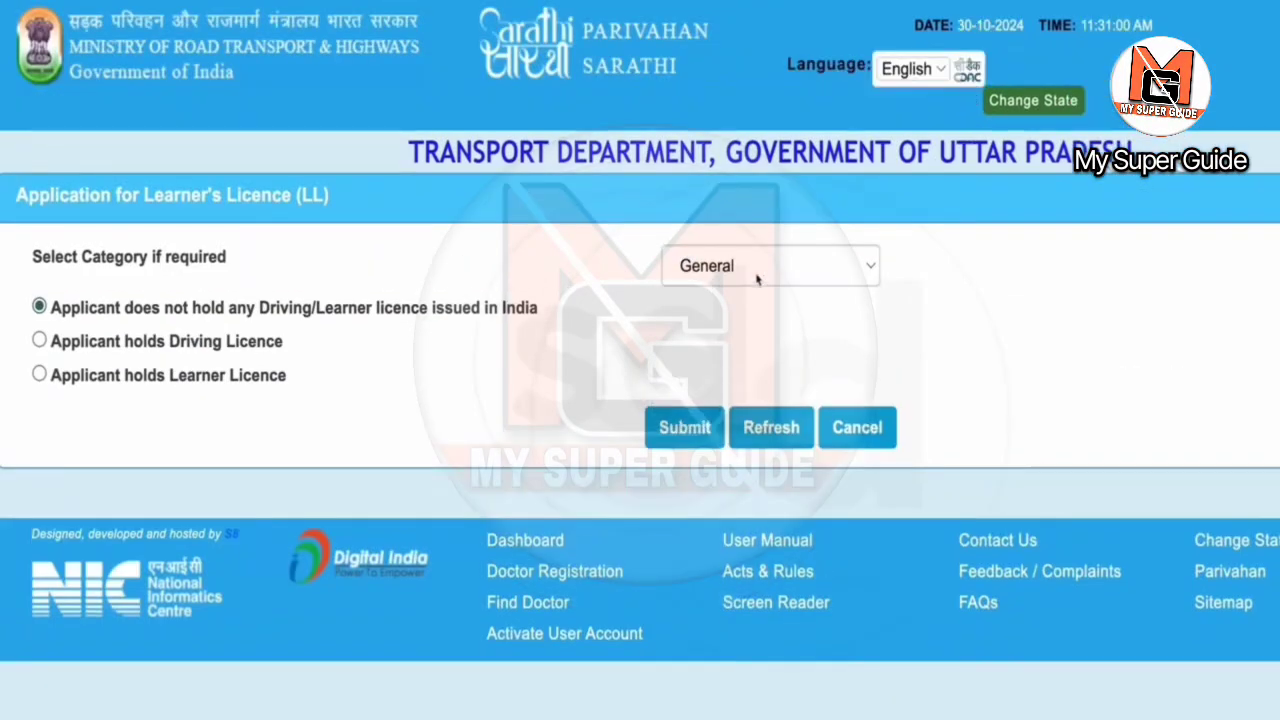
{"action": "left_click", "coordinate": [757, 279]}
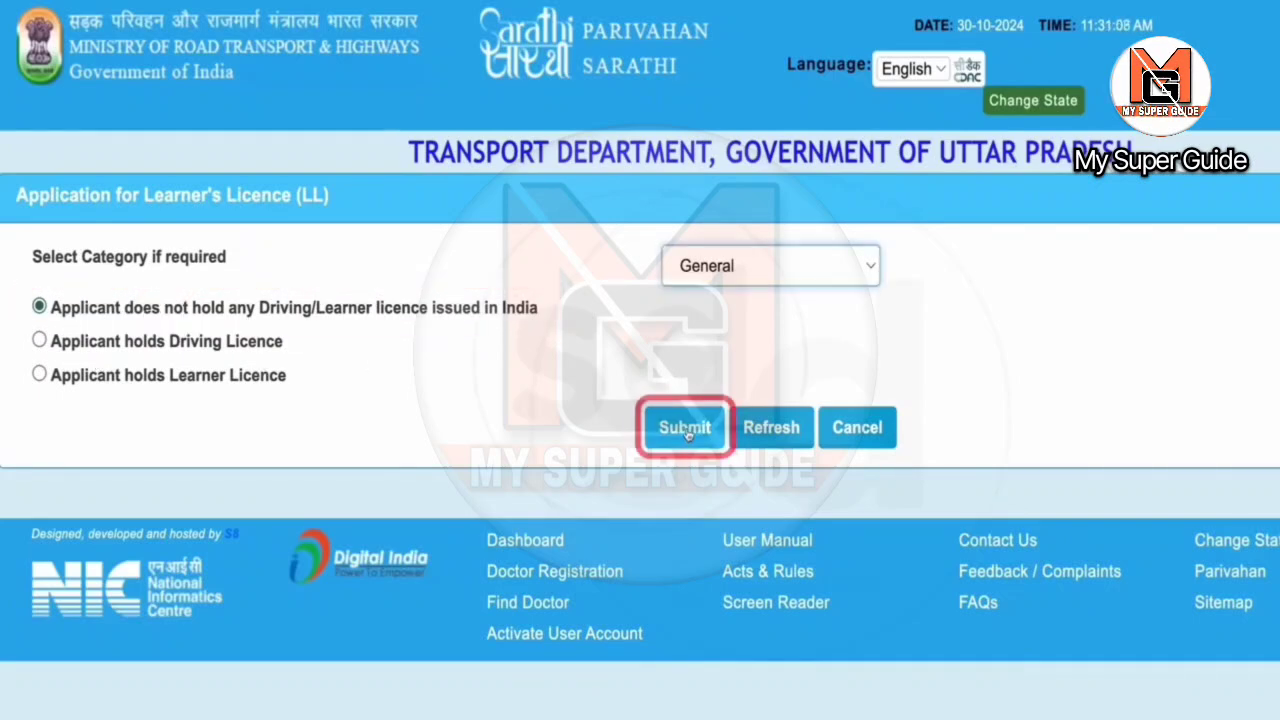
{"action": "left_click", "coordinate": [686, 429]}
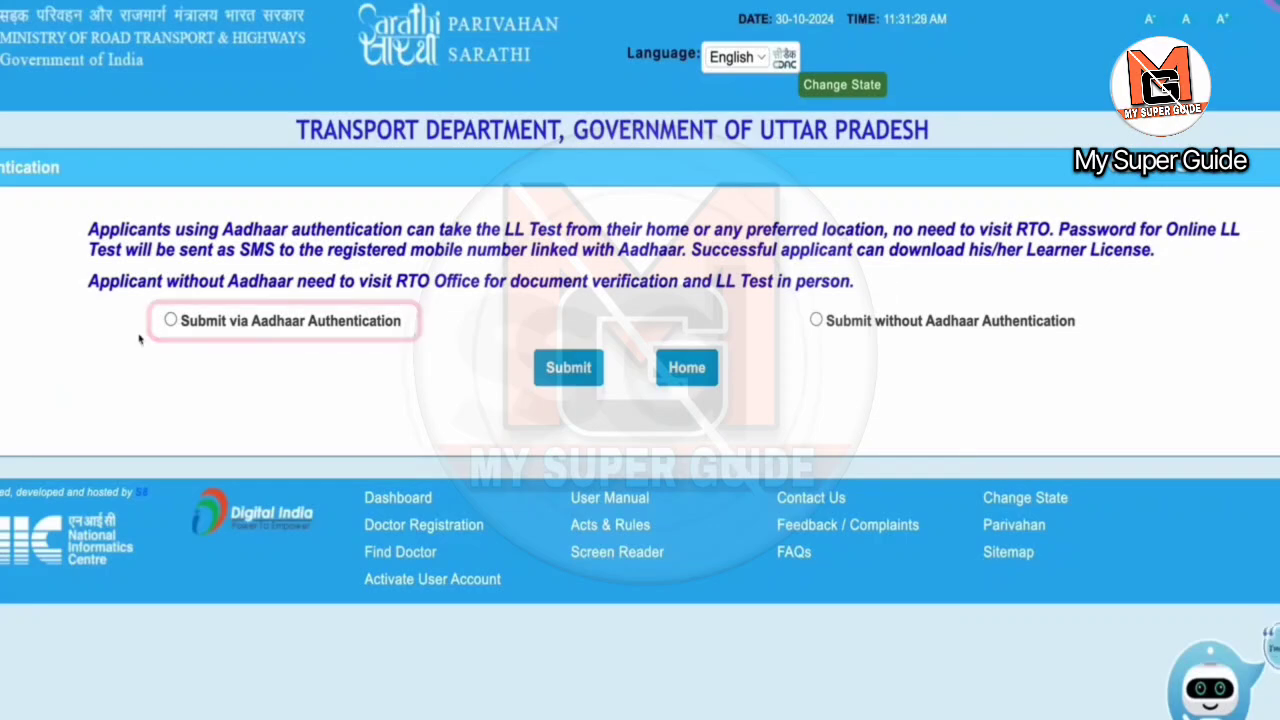
Step: Choose to submit the application via Aadhaar authentication and acknowledge the mobile number notice
{"action": "left_click", "coordinate": [171, 320]}
{"action": "left_click", "coordinate": [568, 367]}
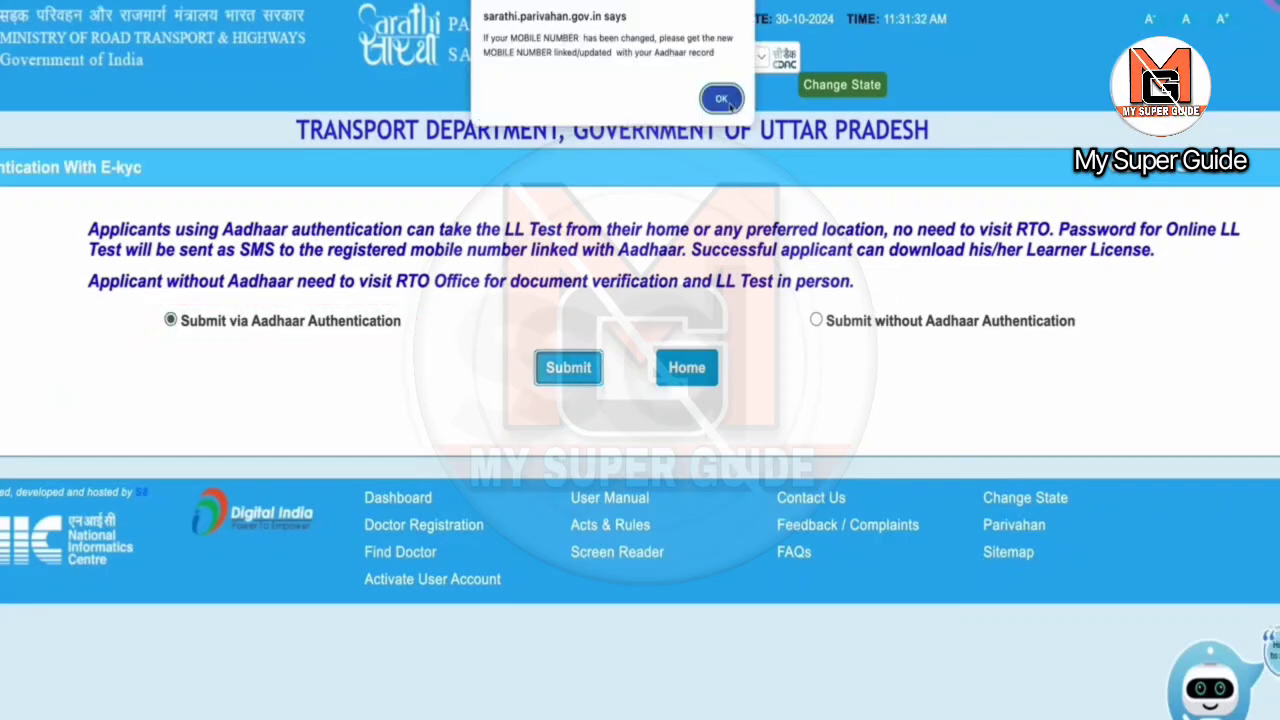
{"action": "left_click", "coordinate": [721, 98]}
Step: Select Aadhaar number as the identification type and enter the applicant's Aadhaar number
{"action": "scroll", "coordinate": [458, 248], "scroll_direction": "down", "scroll_amount": 3}
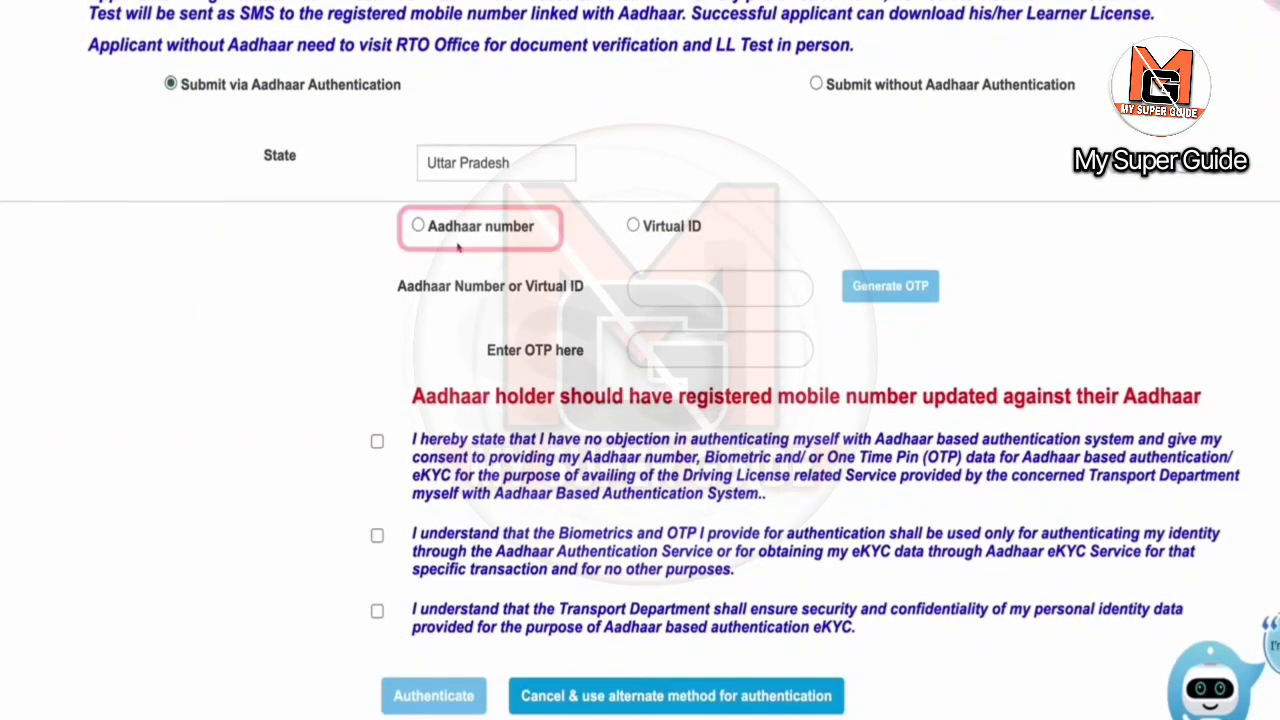
{"action": "left_click", "coordinate": [419, 227]}
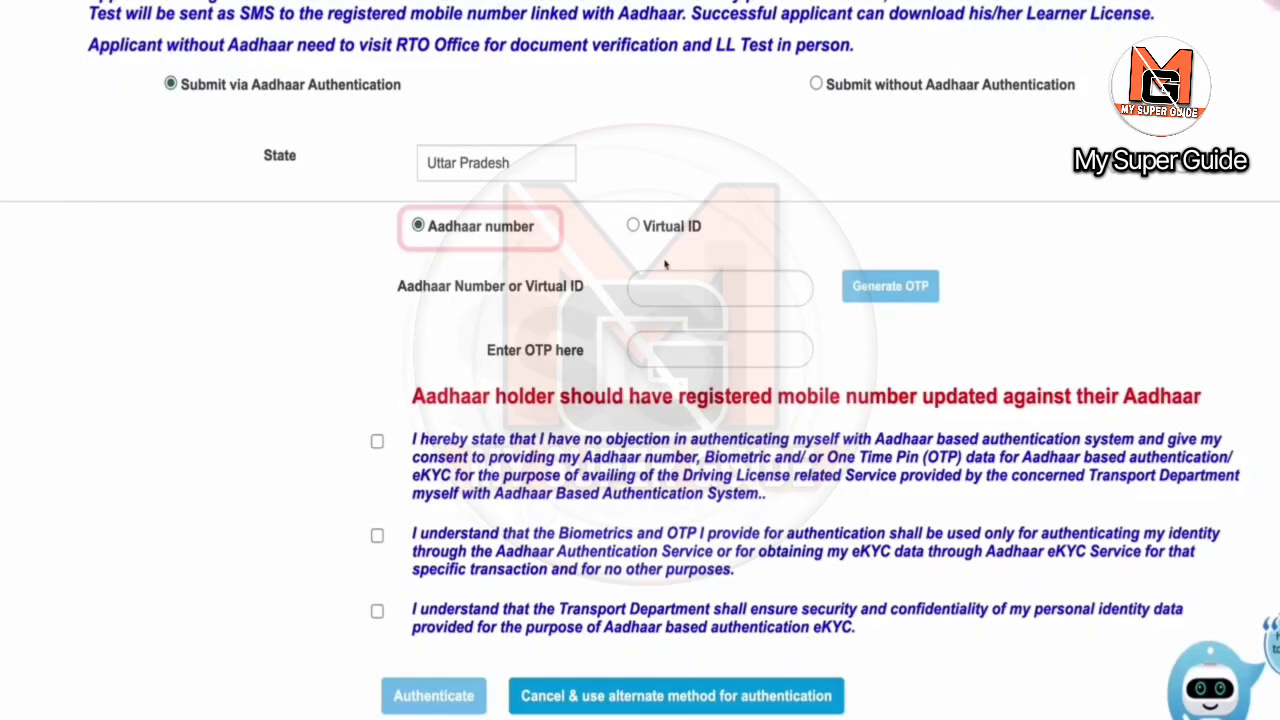
{"action": "left_click", "coordinate": [733, 294]}
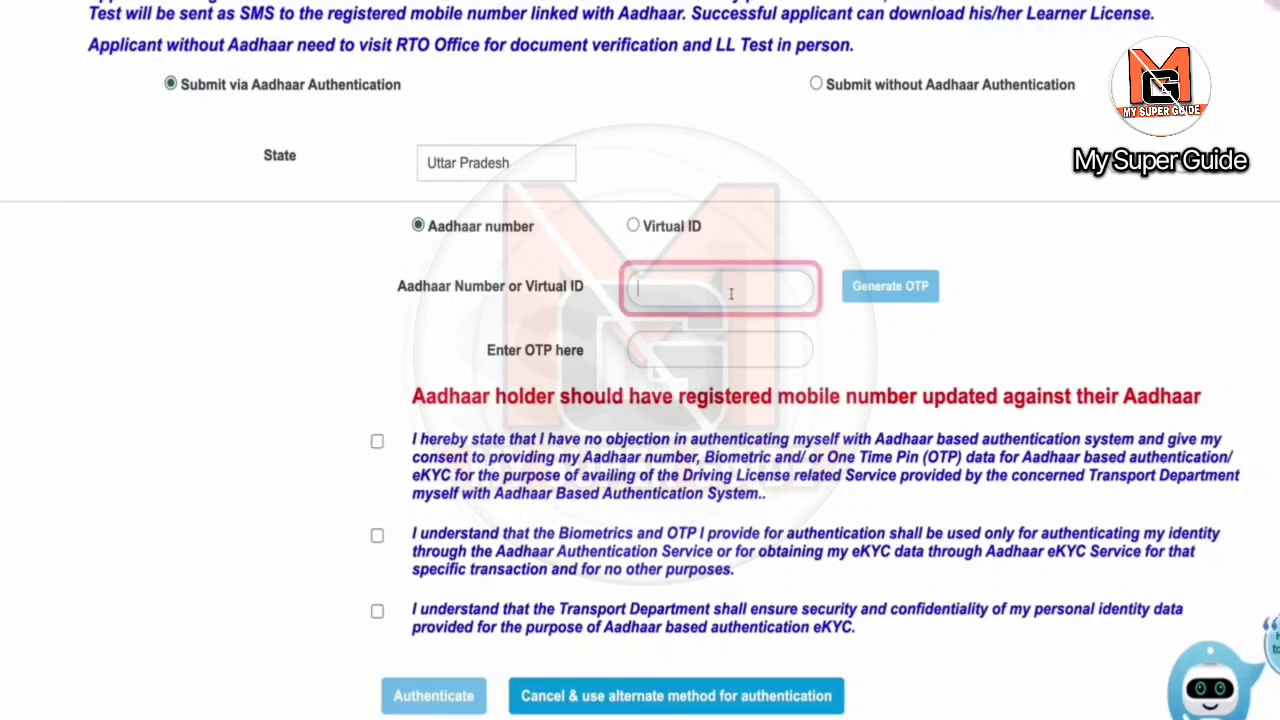
{"action": "type", "text": "••••••••••••"}
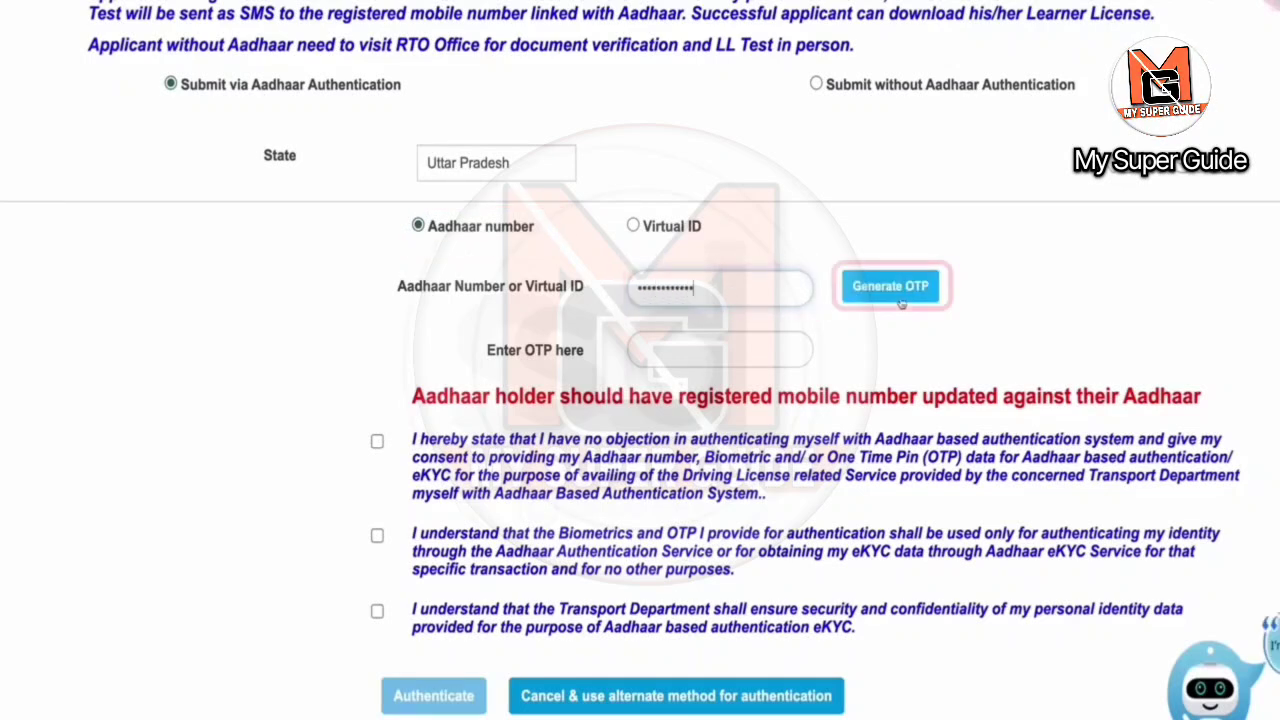
Step: Generate the one-time password for the Aadhaar number and enter the received OTP
{"action": "left_click", "coordinate": [890, 287]}
{"action": "scroll", "coordinate": [851, 372], "scroll_direction": "down", "scroll_amount": 2}
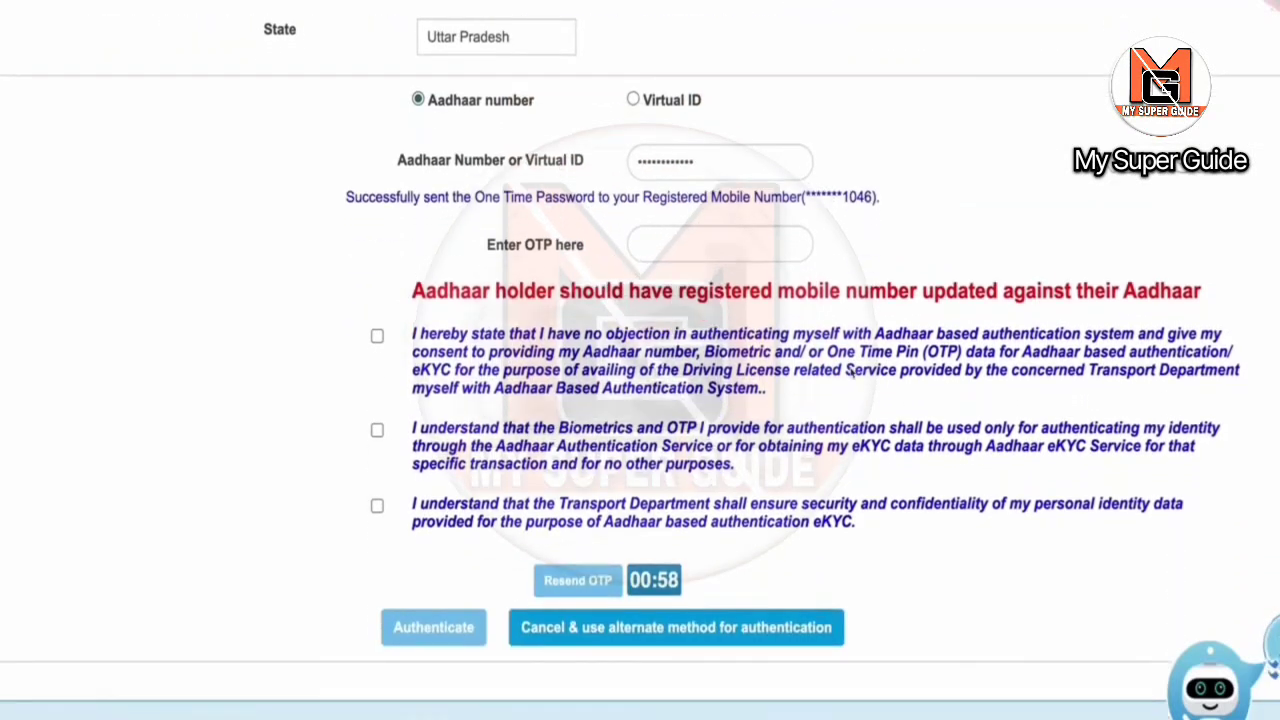
{"action": "left_click", "coordinate": [689, 249]}
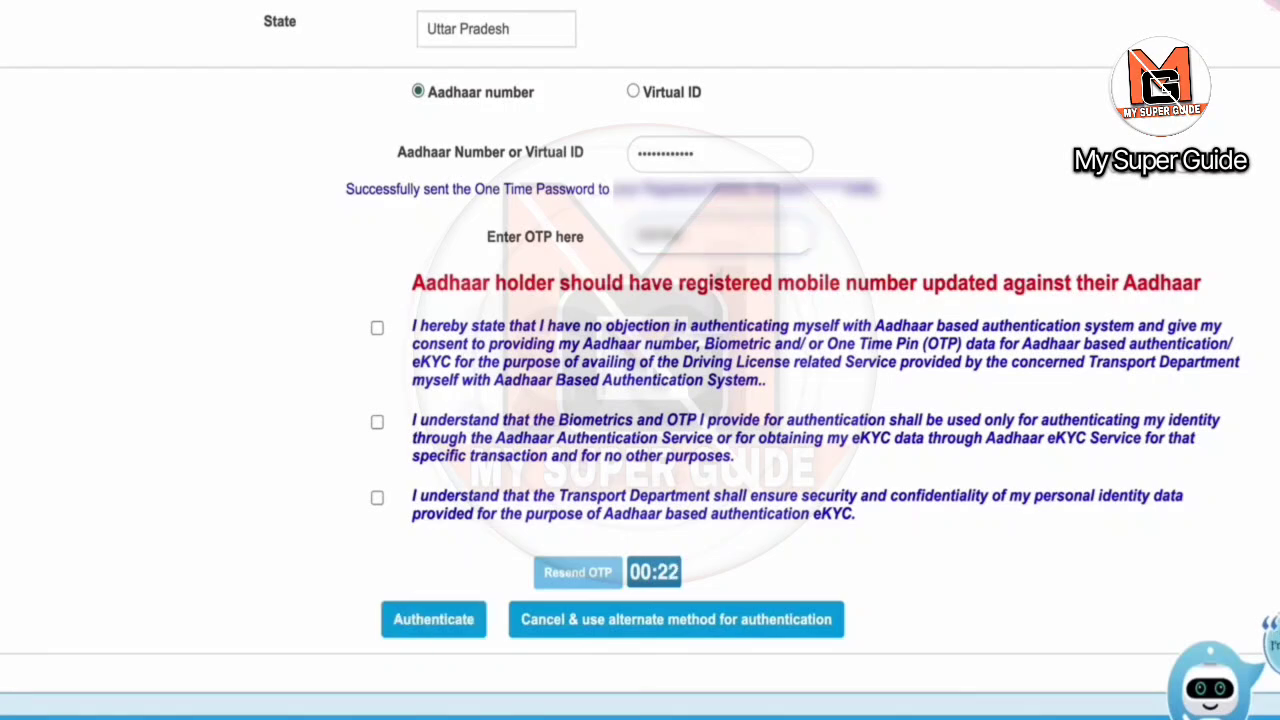
Step: Accept all three Aadhaar consent declarations and authenticate the applicant
{"action": "scroll", "coordinate": [728, 294], "scroll_direction": "down", "scroll_amount": 1}
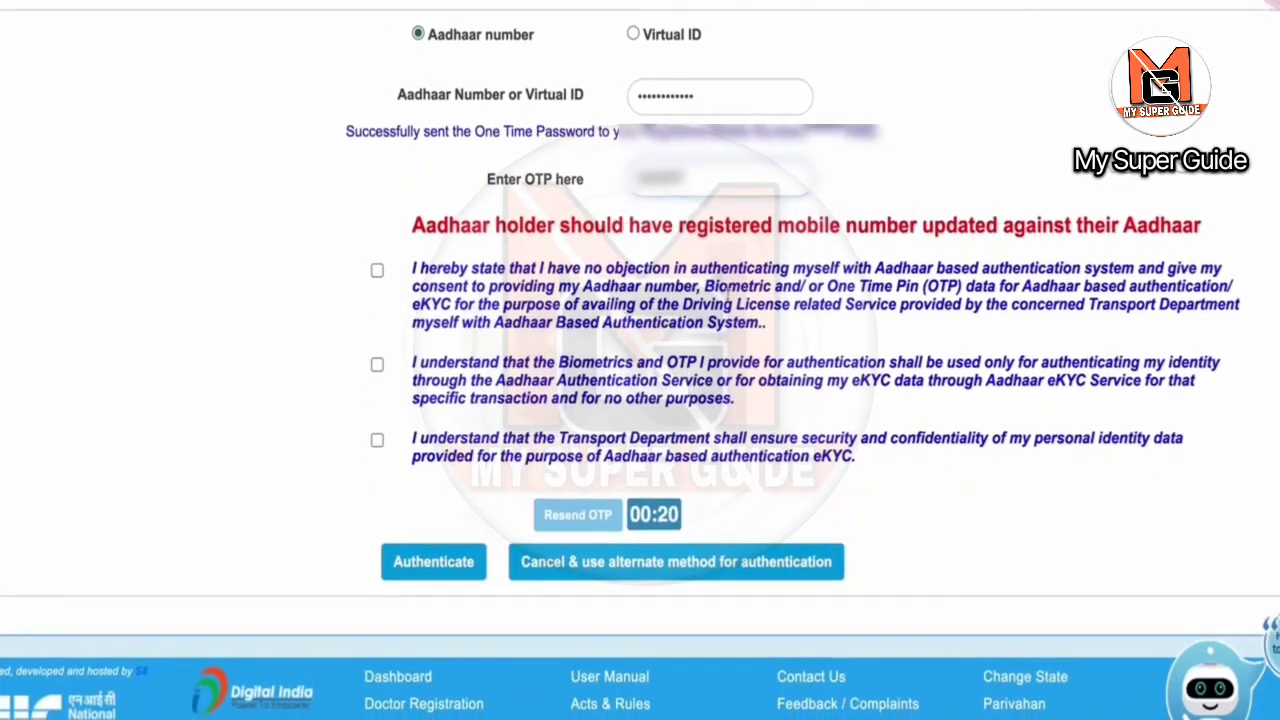
{"action": "left_click", "coordinate": [377, 270]}
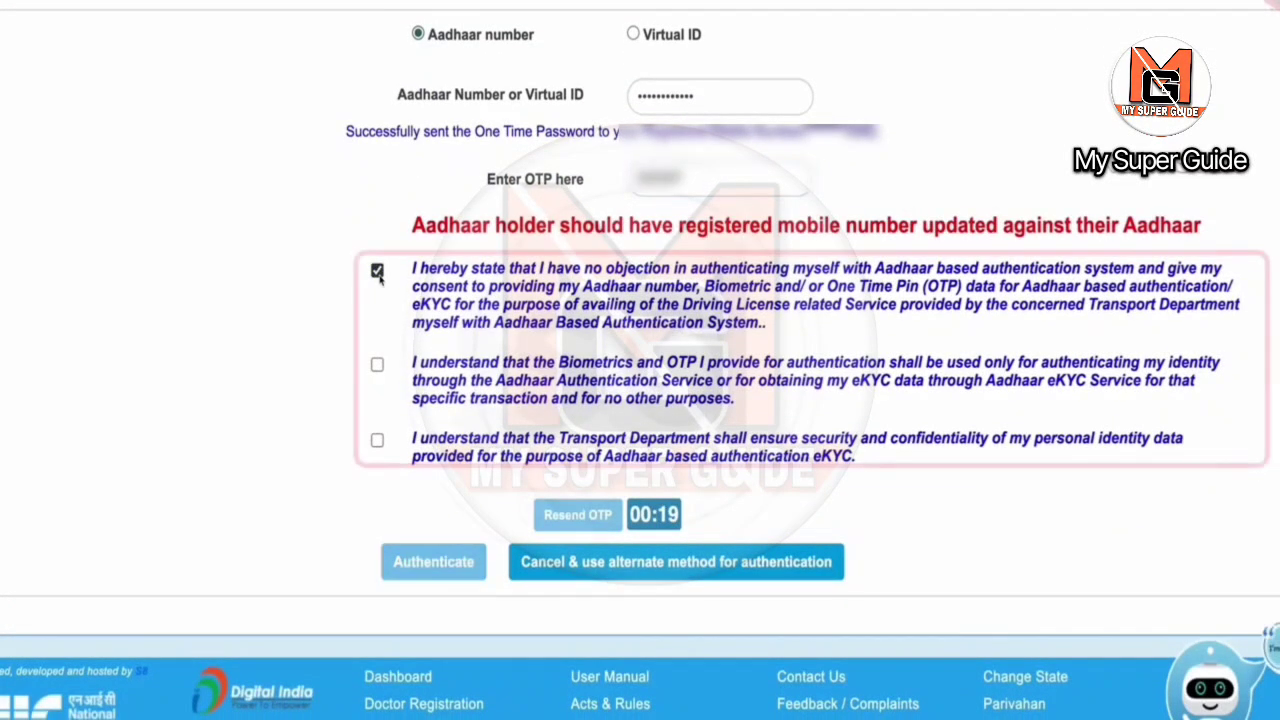
{"action": "left_click", "coordinate": [377, 365]}
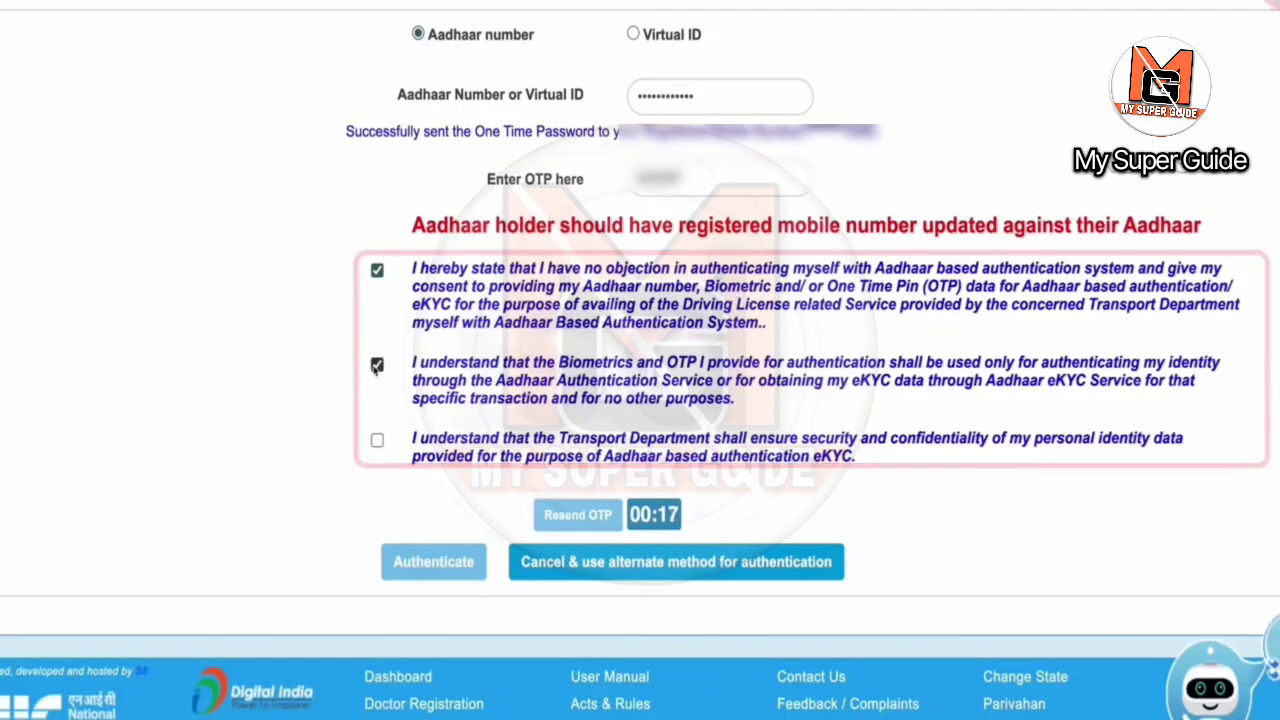
{"action": "left_click", "coordinate": [377, 440]}
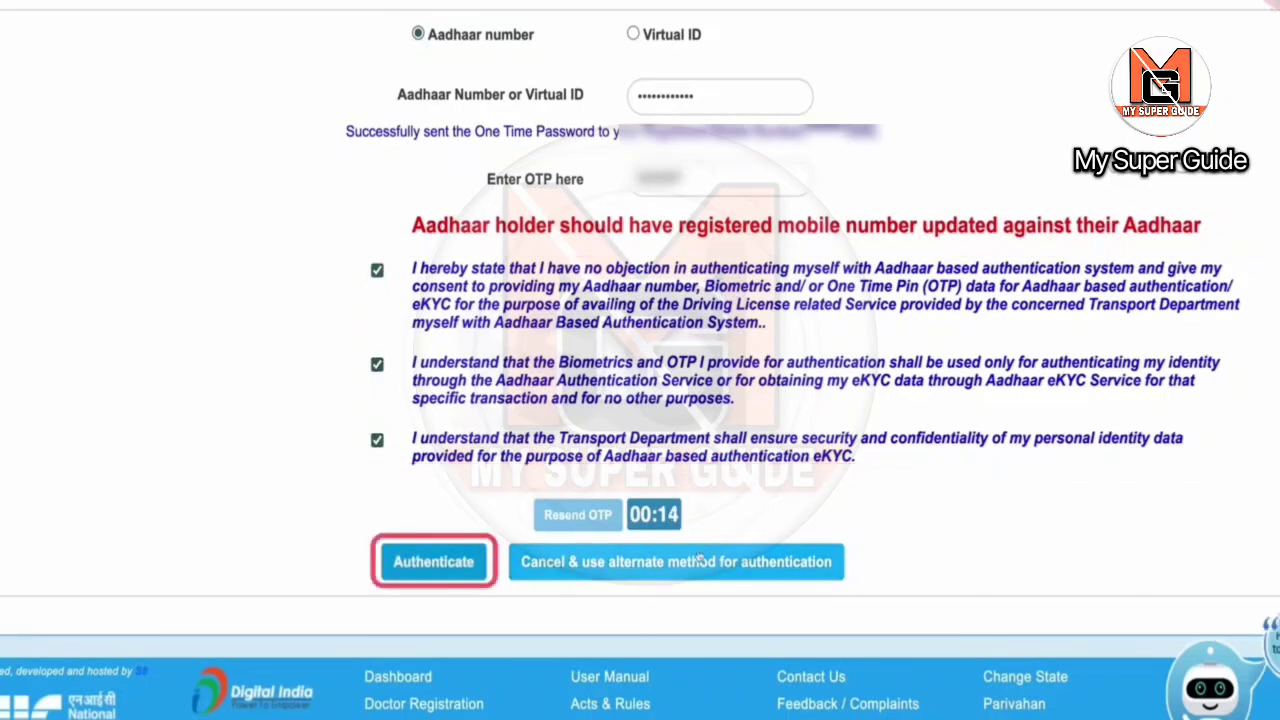
{"action": "left_click", "coordinate": [450, 567]}
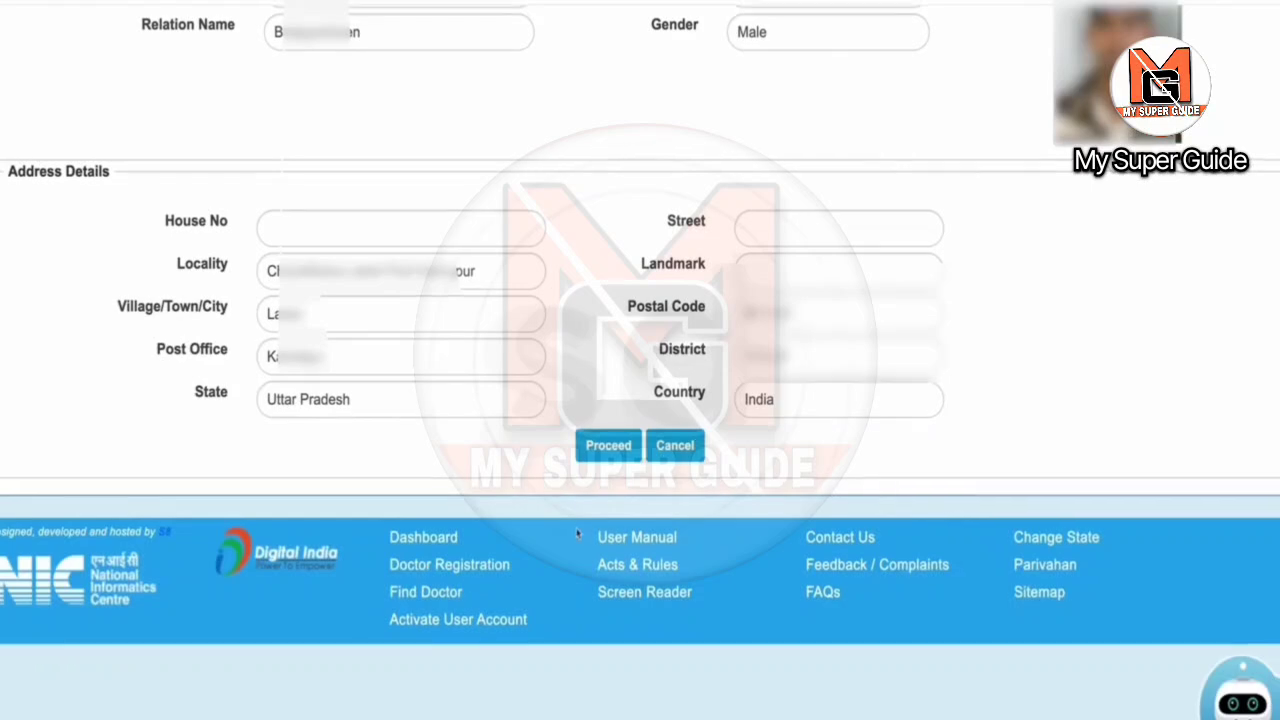
Step: Review the applicant and address details retrieved from Aadhaar, then proceed with them and accept the SITAPUR RTO office
{"action": "scroll", "coordinate": [577, 533], "scroll_direction": "up", "scroll_amount": 3}
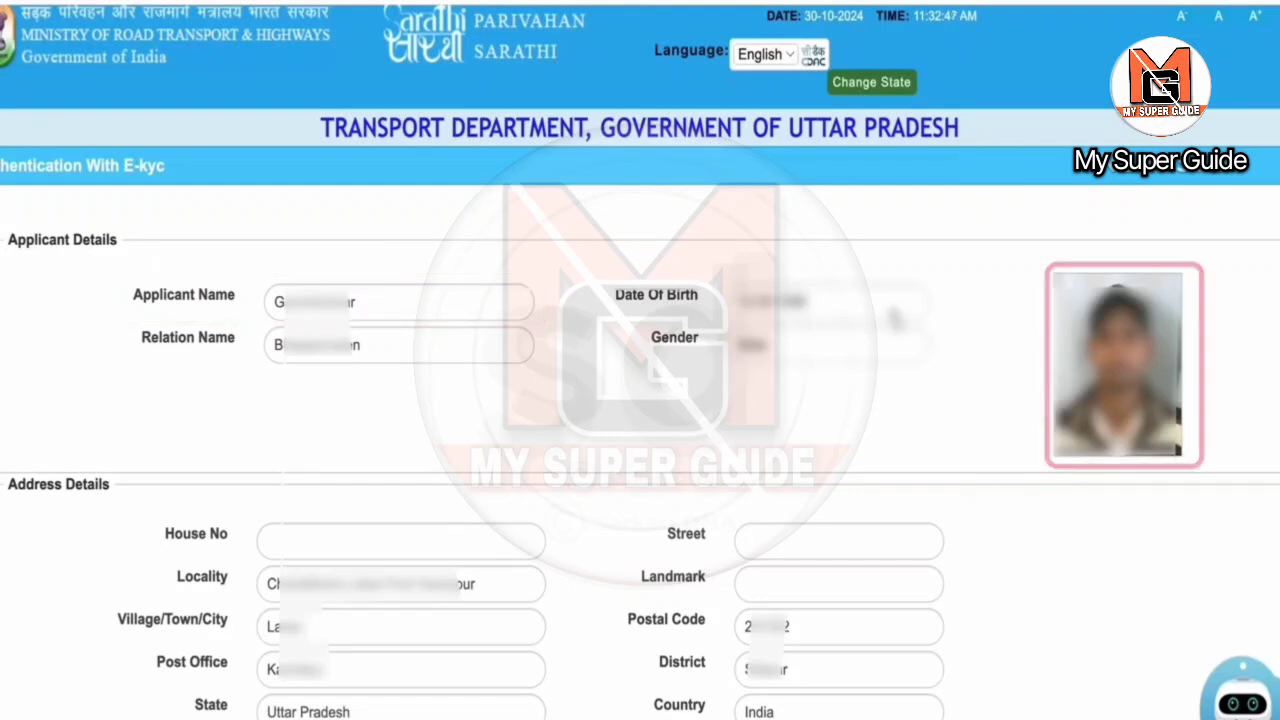
{"action": "scroll", "coordinate": [300, 350], "scroll_direction": "down", "scroll_amount": 5}
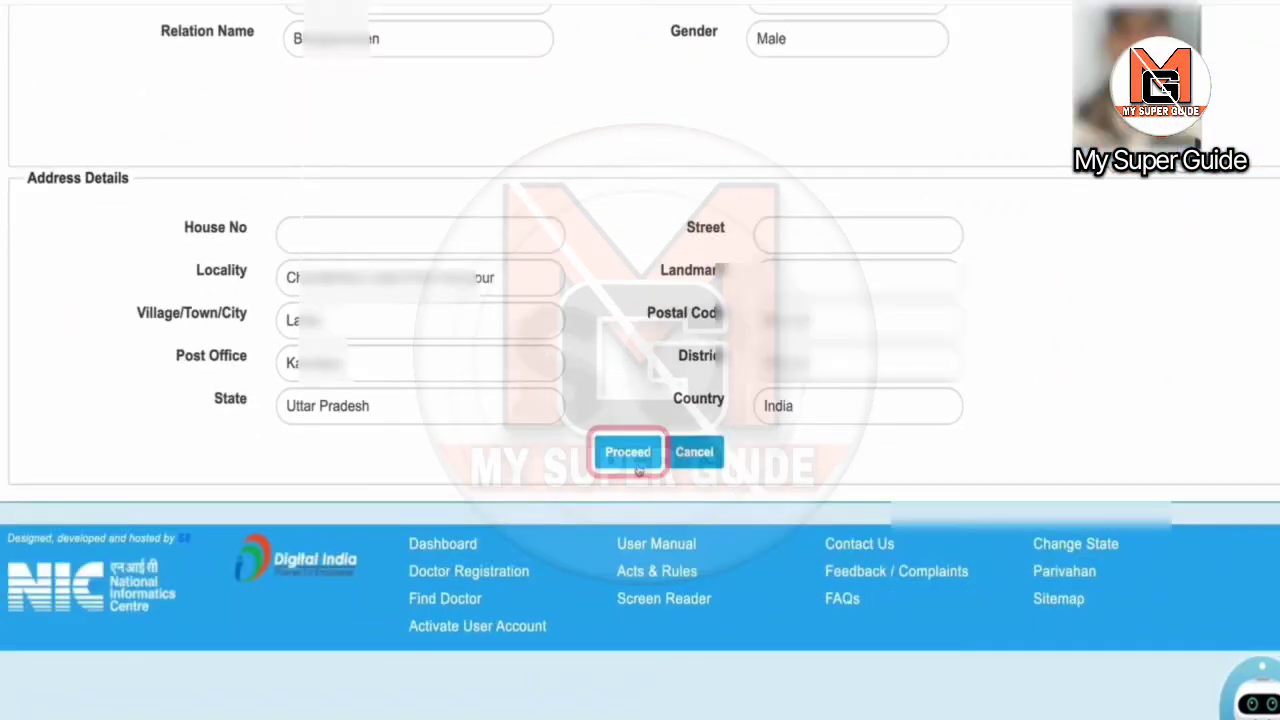
{"action": "left_click", "coordinate": [630, 455]}
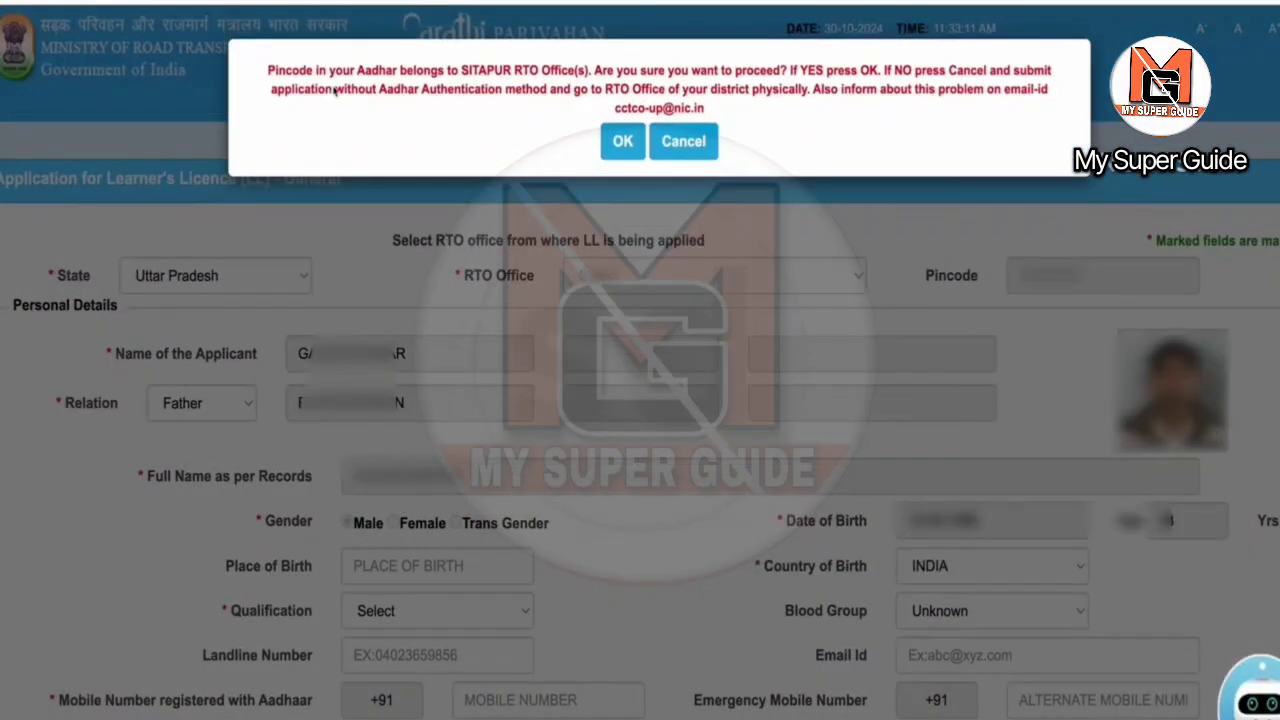
{"action": "left_click", "coordinate": [622, 142]}
Step: In the personal details, set the place of birth to SITAPUR and the qualification to 10+2 or Equivalent
{"action": "scroll", "coordinate": [484, 377], "scroll_direction": "down", "scroll_amount": 3}
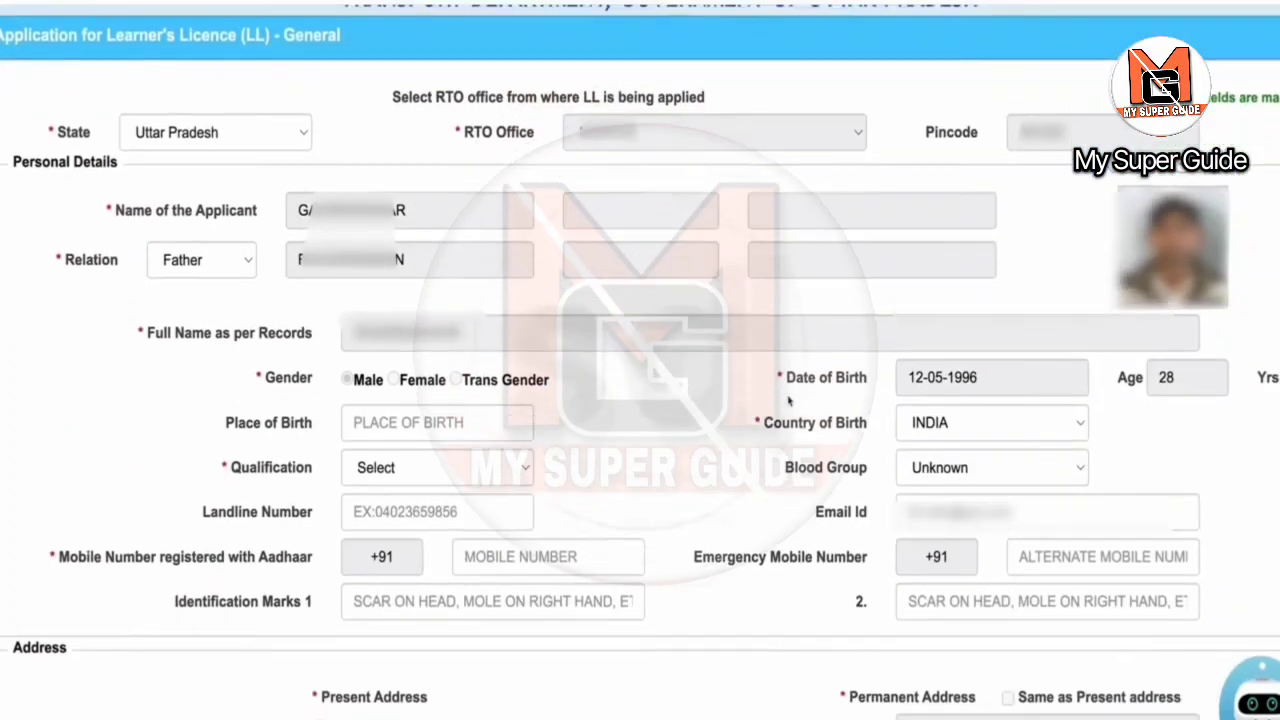
{"action": "scroll", "coordinate": [788, 387], "scroll_direction": "down", "scroll_amount": 2}
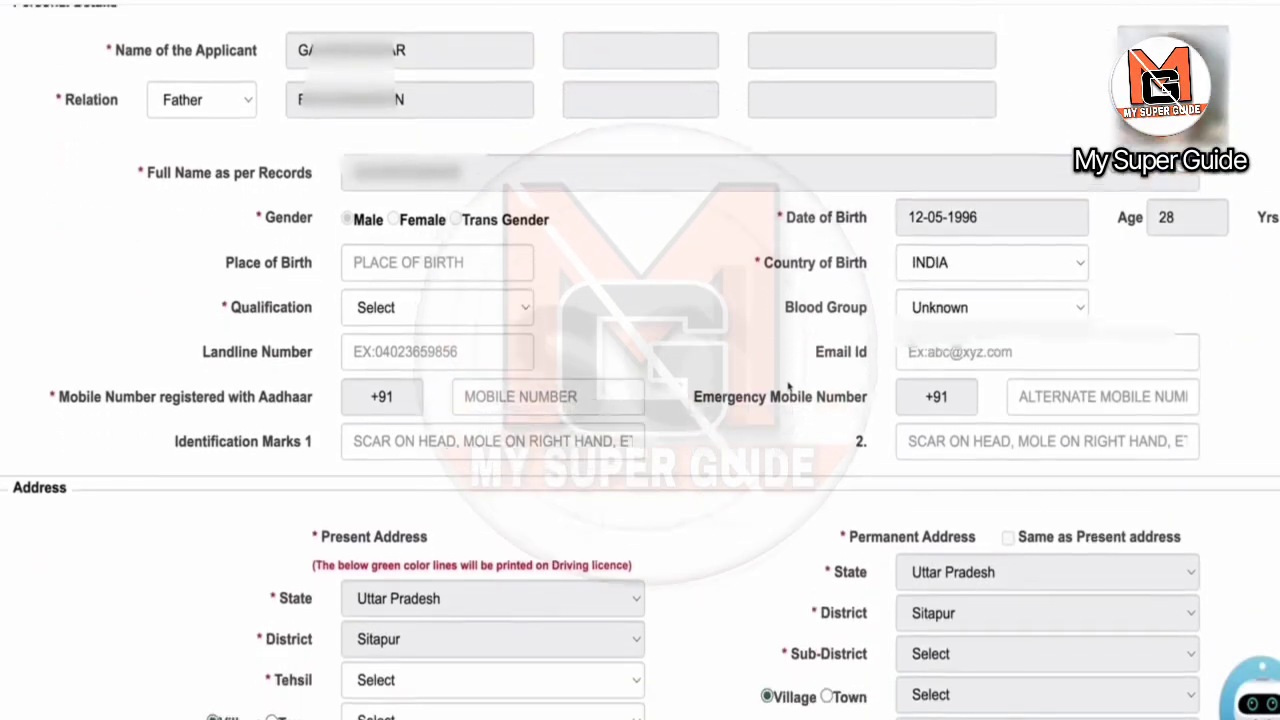
{"action": "left_click", "coordinate": [455, 250]}
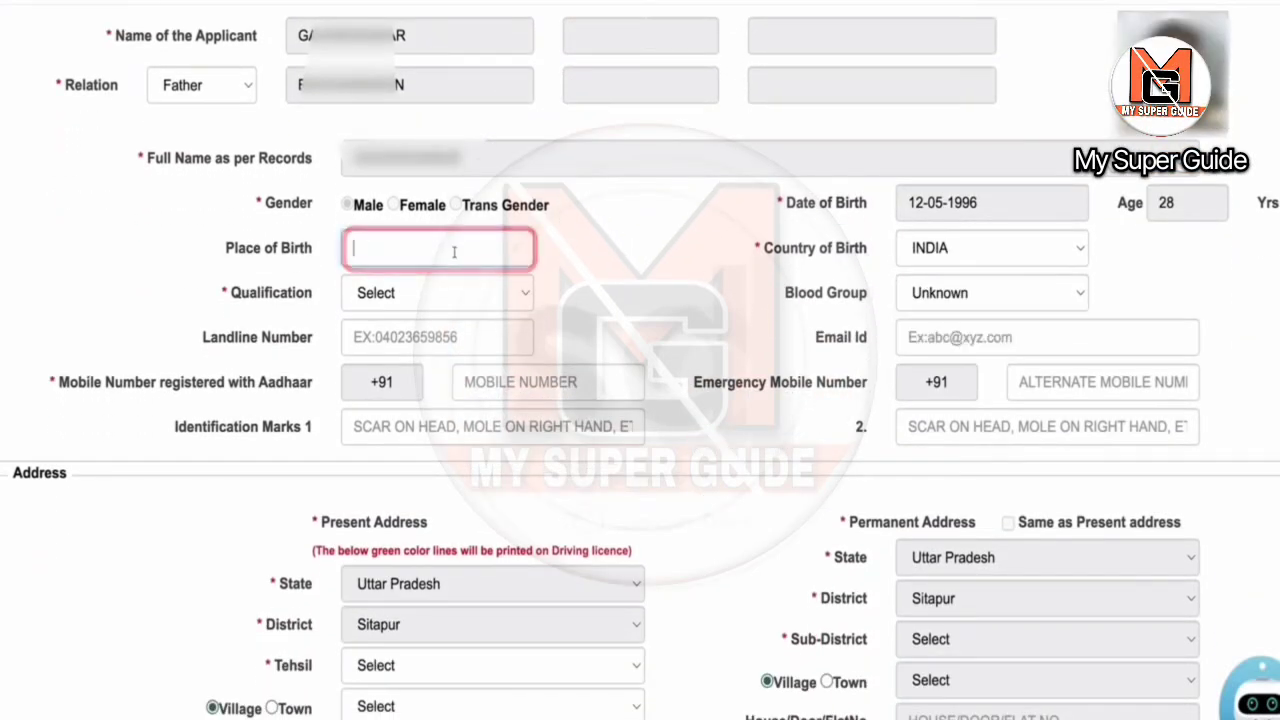
{"action": "left_click", "coordinate": [363, 317]}
{"action": "key", "text": "Tab"}
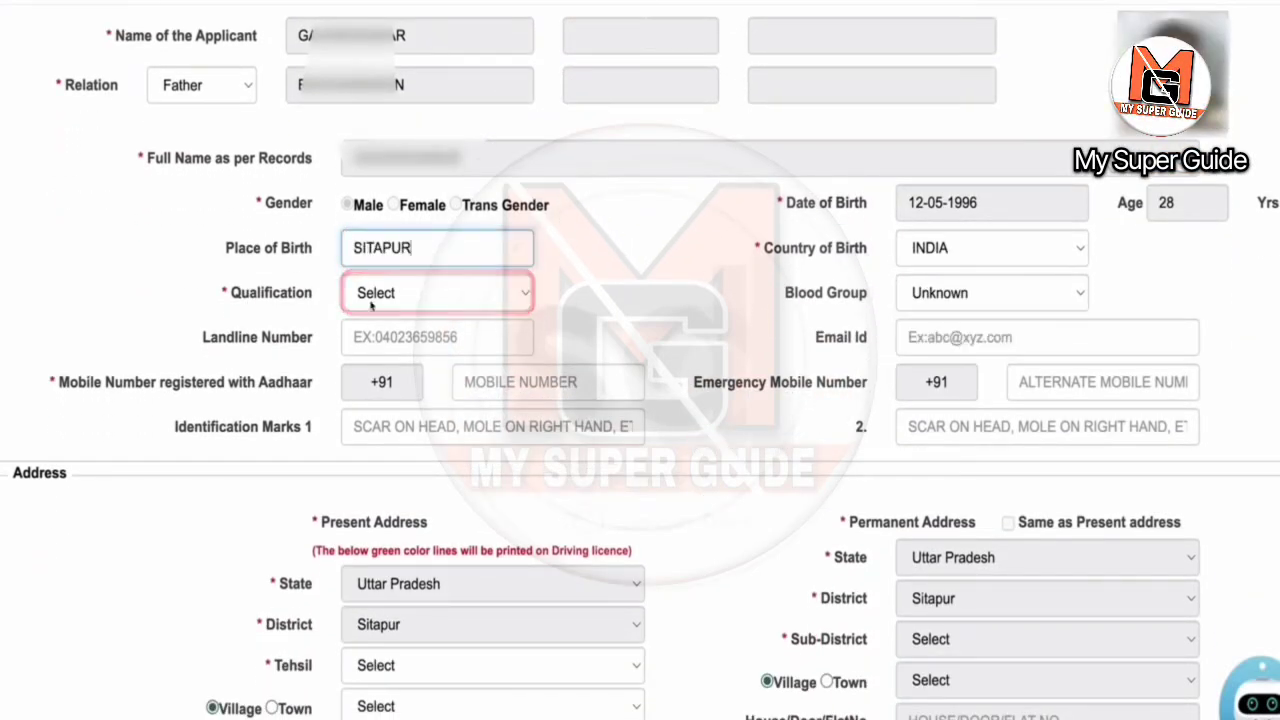
{"action": "left_click", "coordinate": [452, 295]}
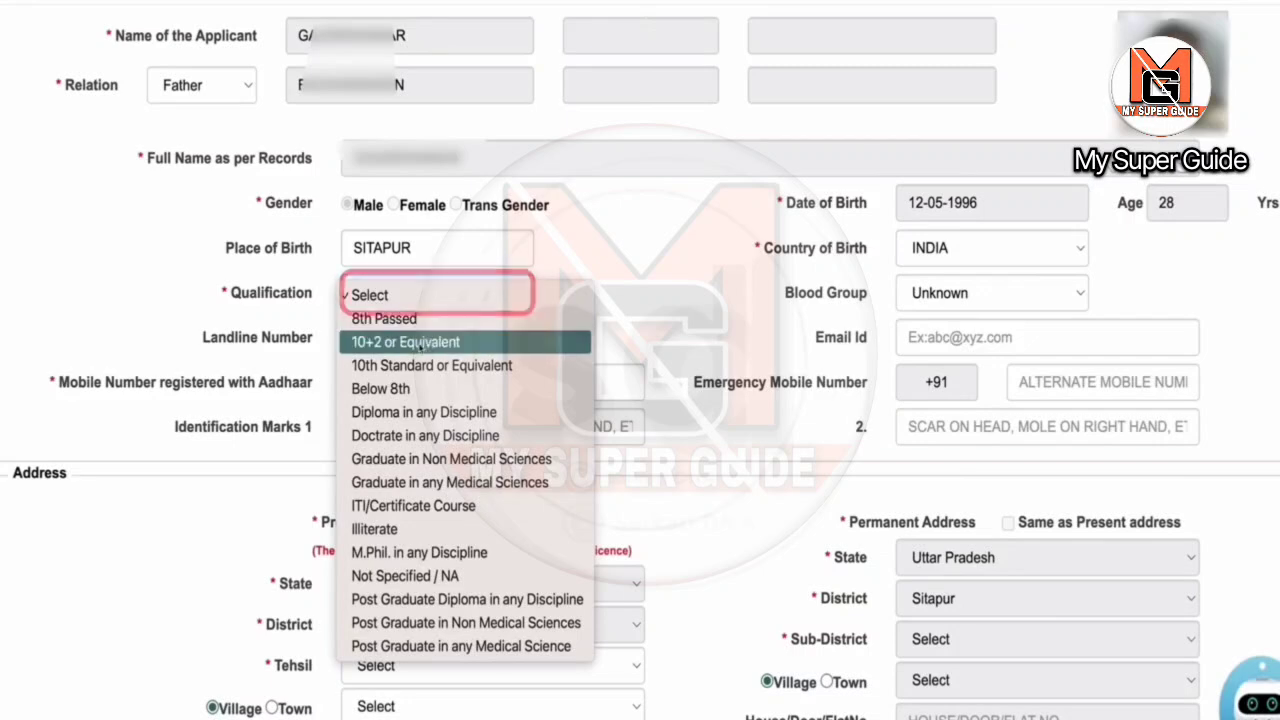
{"action": "left_click", "coordinate": [443, 342]}
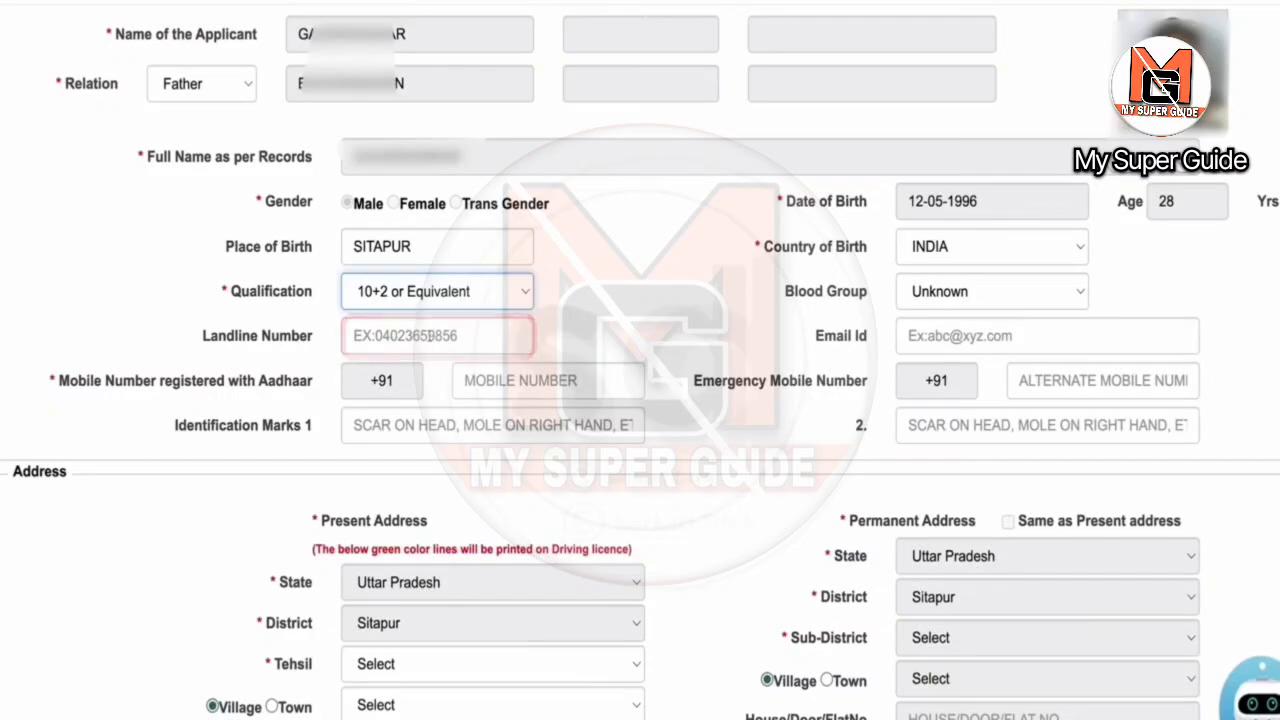
Step: Enter the applicant's email address, Aadhaar-registered mobile number and emergency mobile number in the personal details
{"action": "left_click", "coordinate": [424, 336]}
{"action": "left_click", "coordinate": [979, 337]}
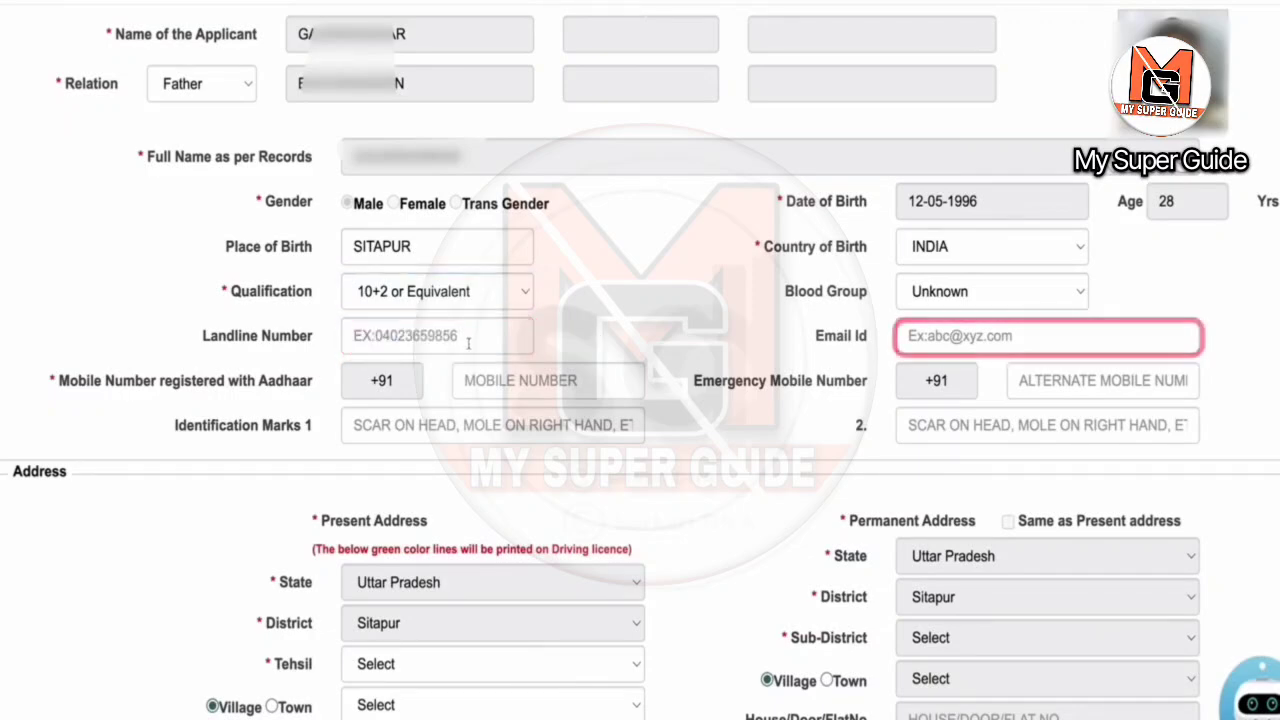
{"action": "left_click", "coordinate": [979, 338]}
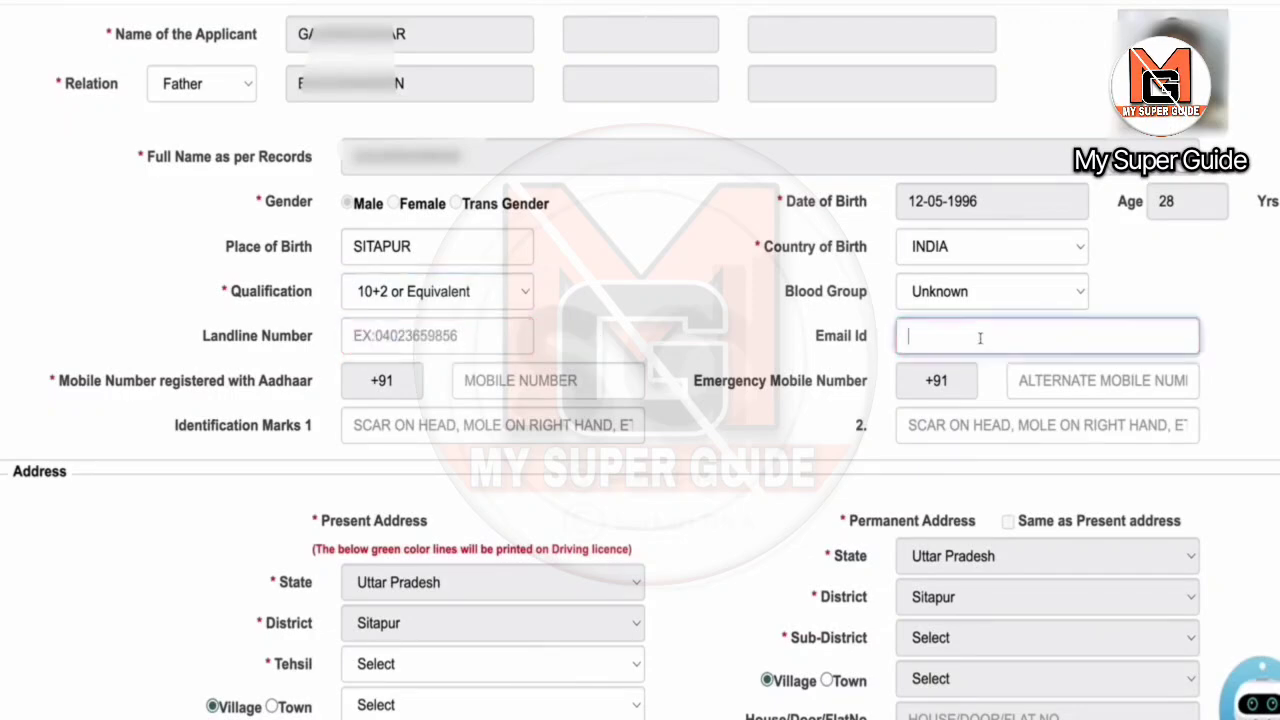
{"action": "type", "text": "g"}
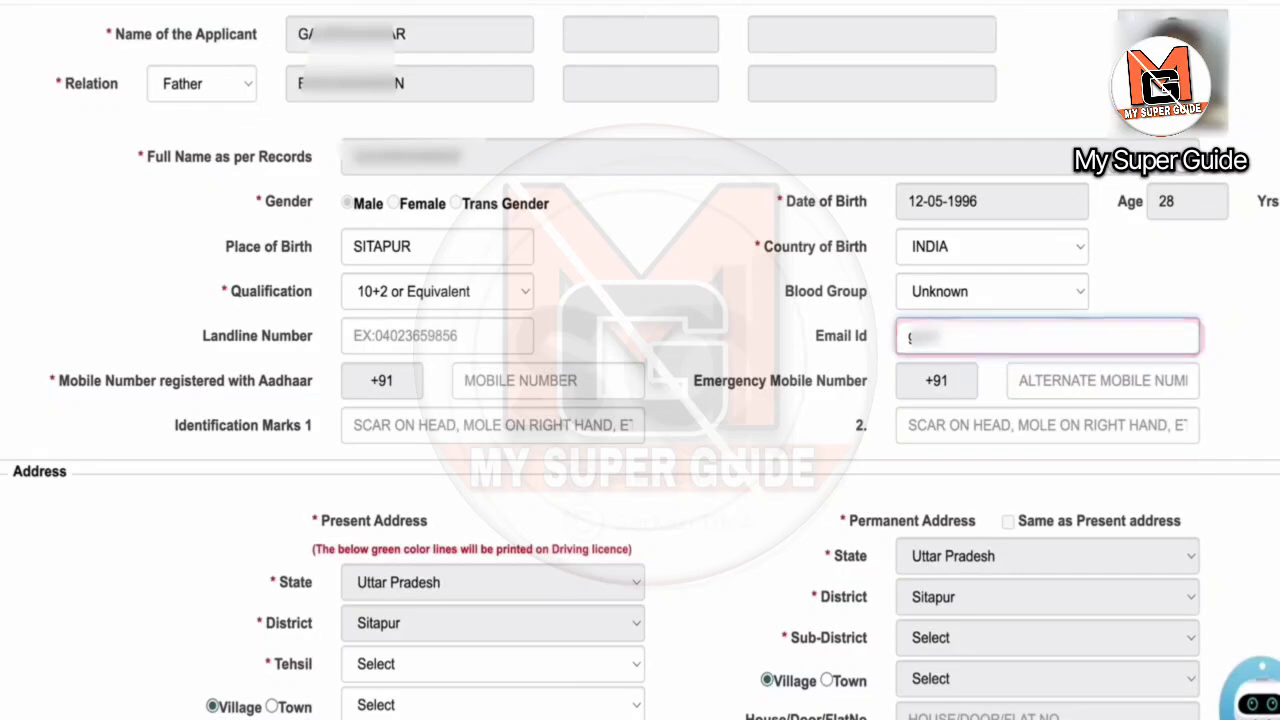
{"action": "left_click", "coordinate": [598, 383]}
{"action": "type", "text": "8"}
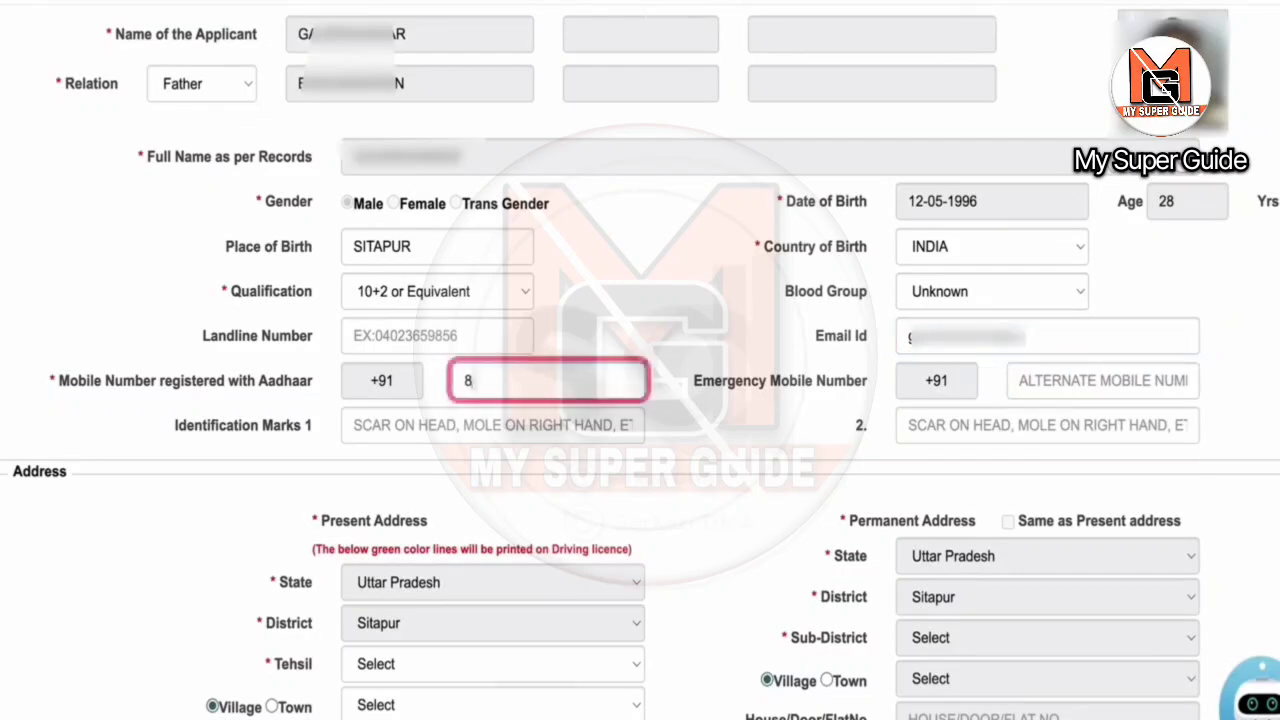
{"action": "type", "text": "..."}
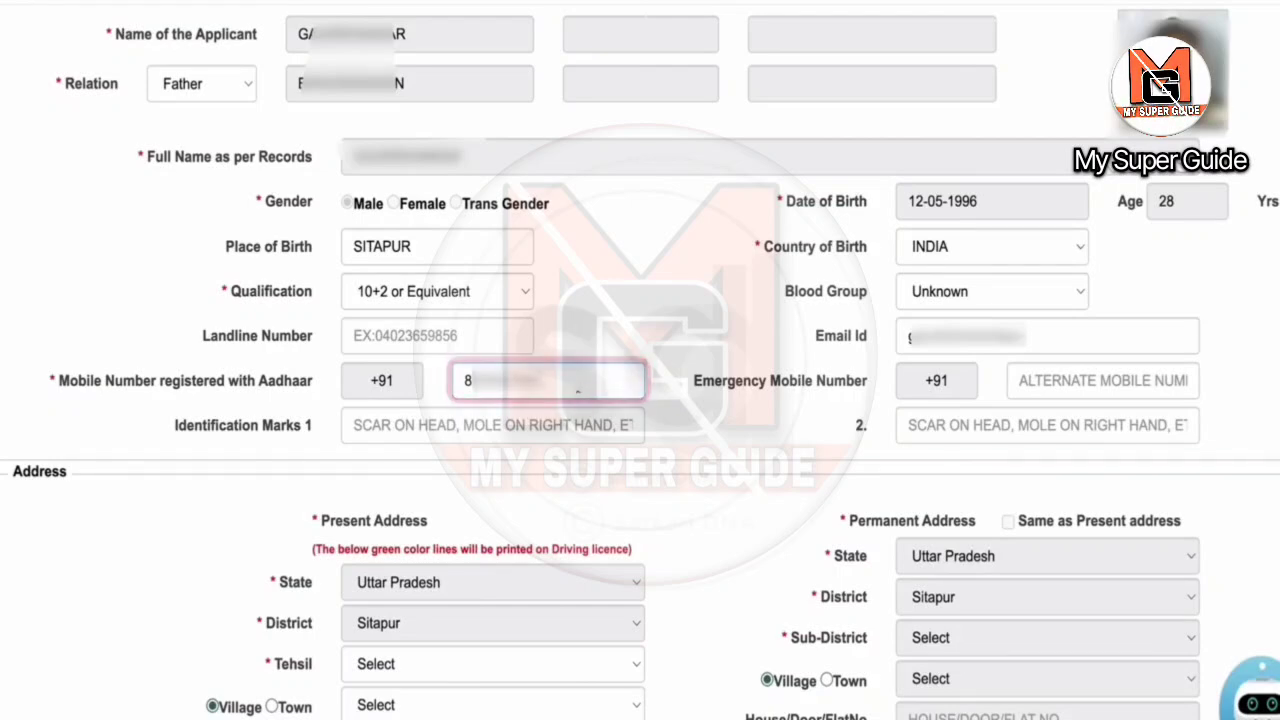
{"action": "key", "text": "Tab"}
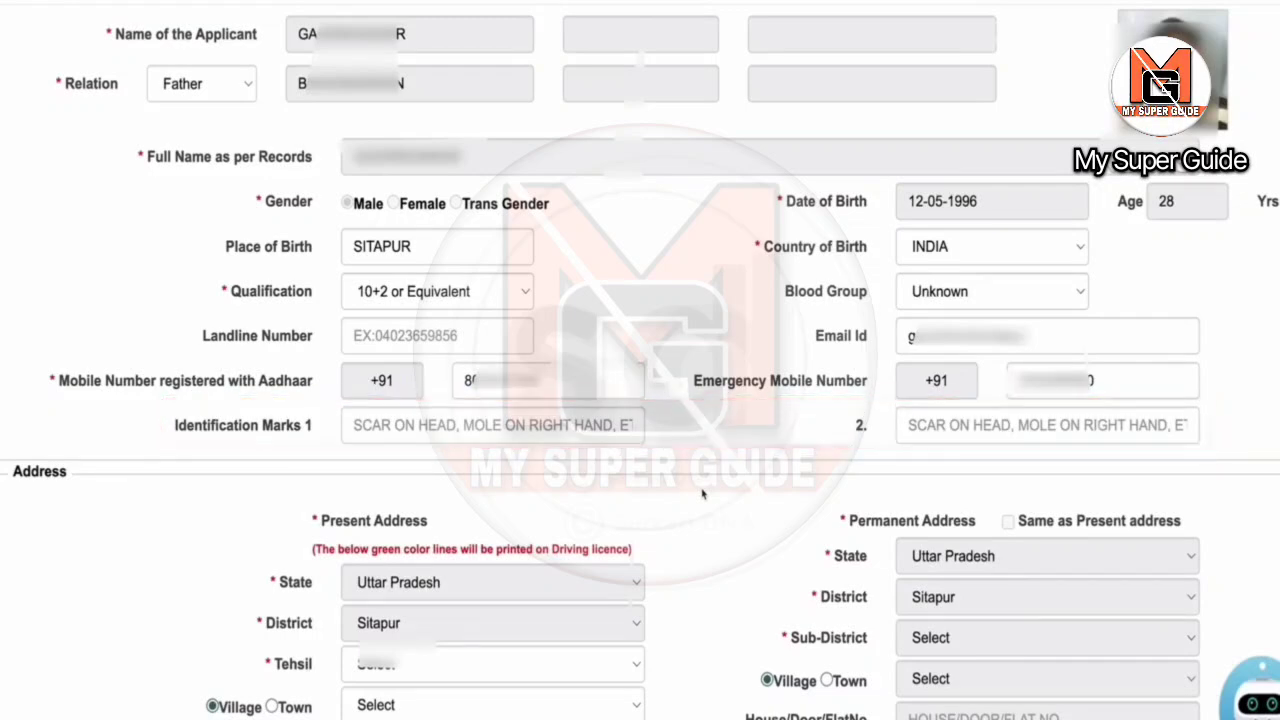
Step: In the present address, select the applicant's tehsil and village and set the duration of stay to 28 years 5 months
{"action": "scroll", "coordinate": [703, 493], "scroll_direction": "down", "scroll_amount": 3}
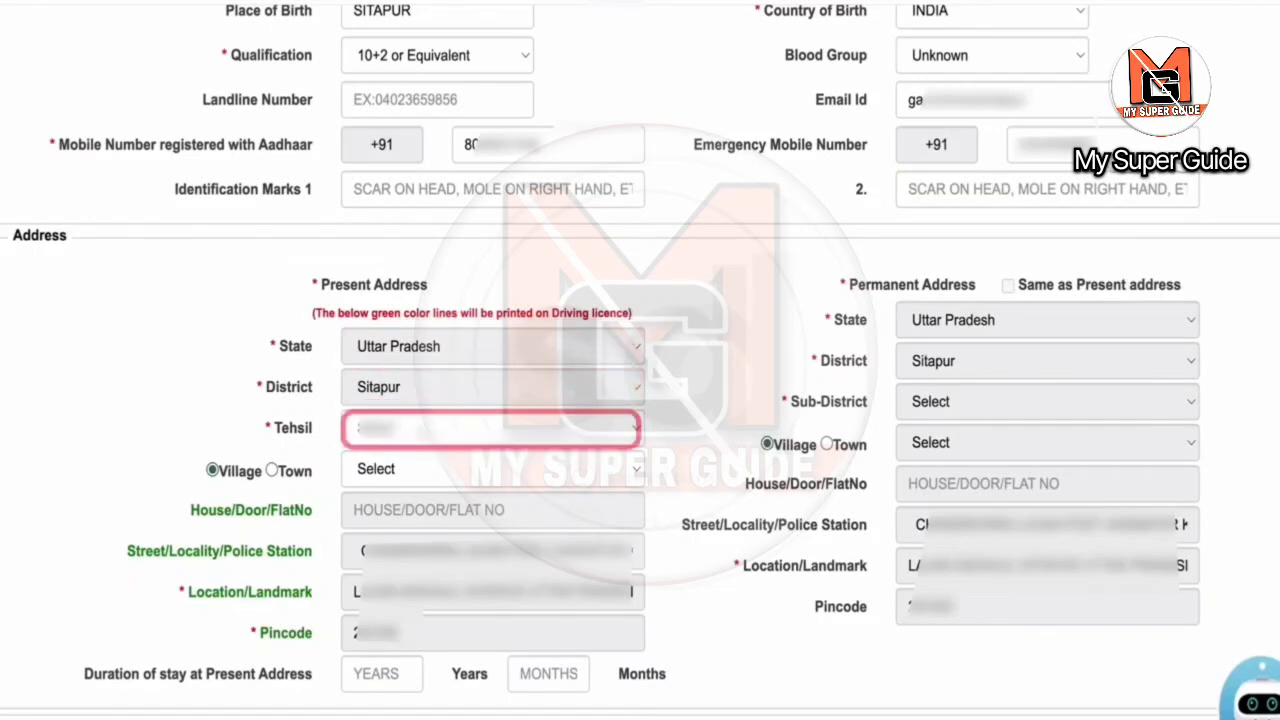
{"action": "left_click", "coordinate": [446, 430]}
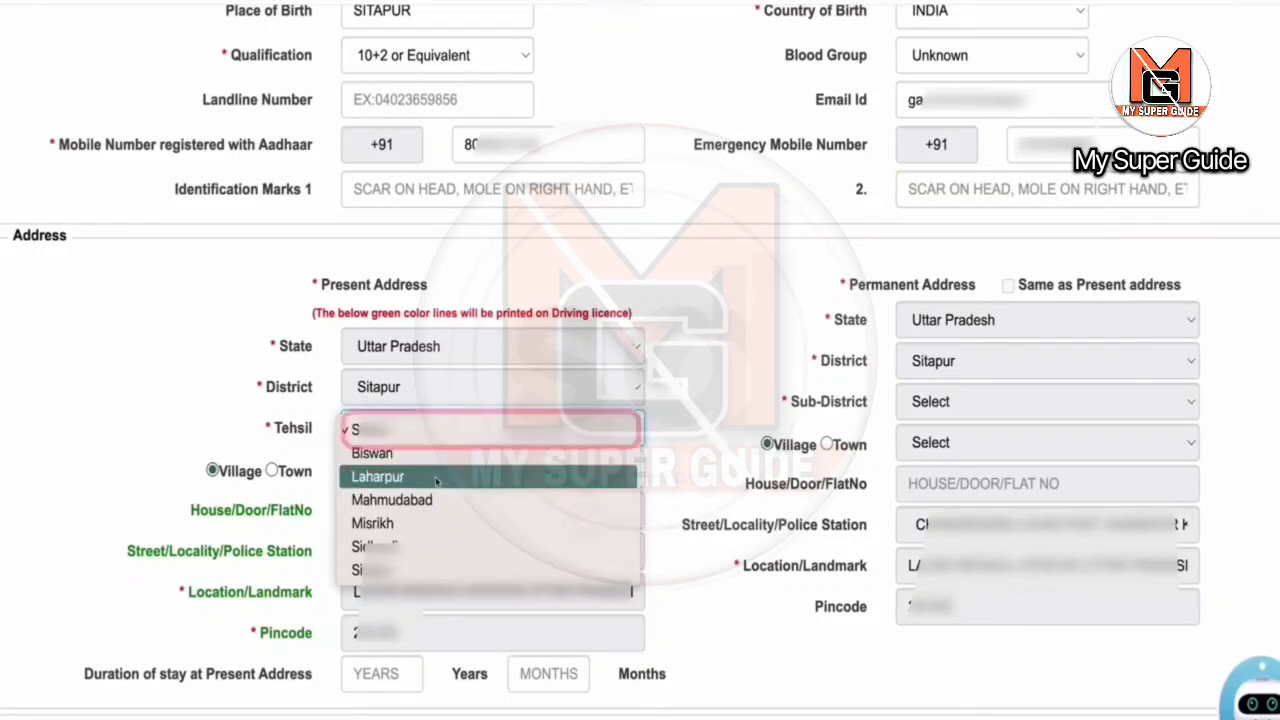
{"action": "left_click", "coordinate": [427, 569]}
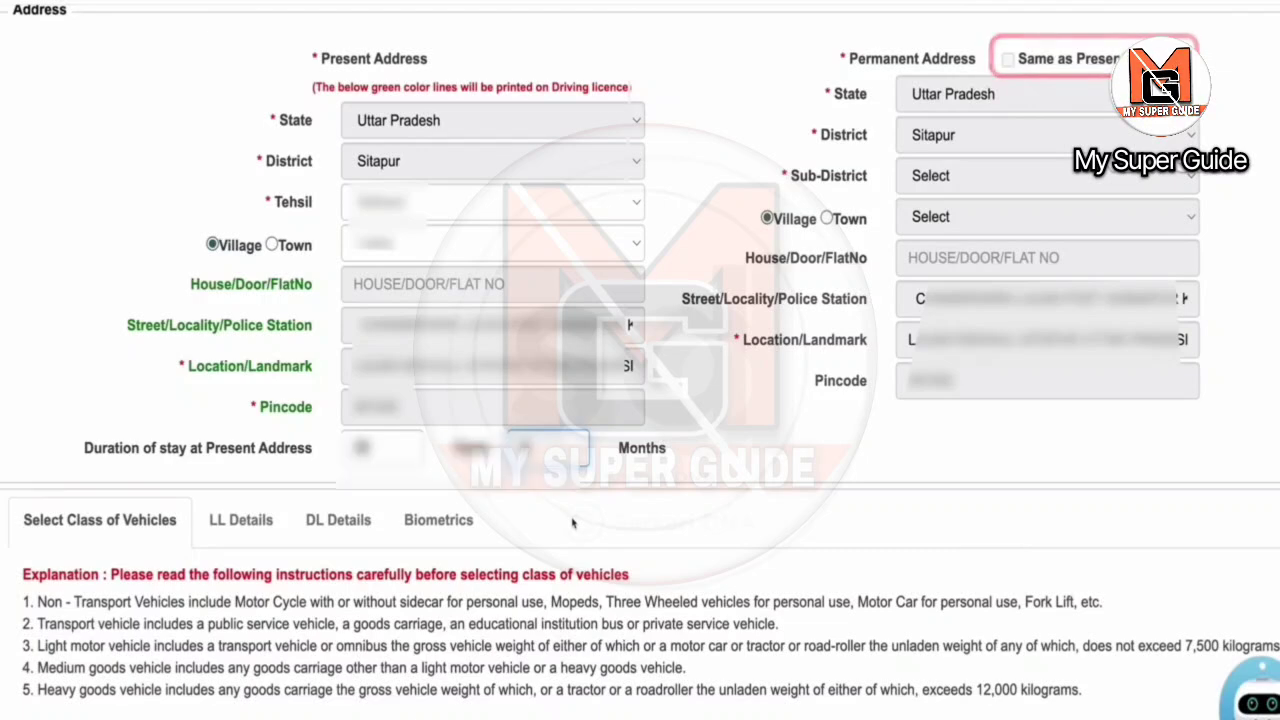
Step: Add Motor Cycle with Gear (Non Transport) (MCWG) and LIGHT MOTOR VEHICLE (LMV) to the selected classes of vehicles
{"action": "scroll", "coordinate": [573, 522], "scroll_direction": "down", "scroll_amount": 3}
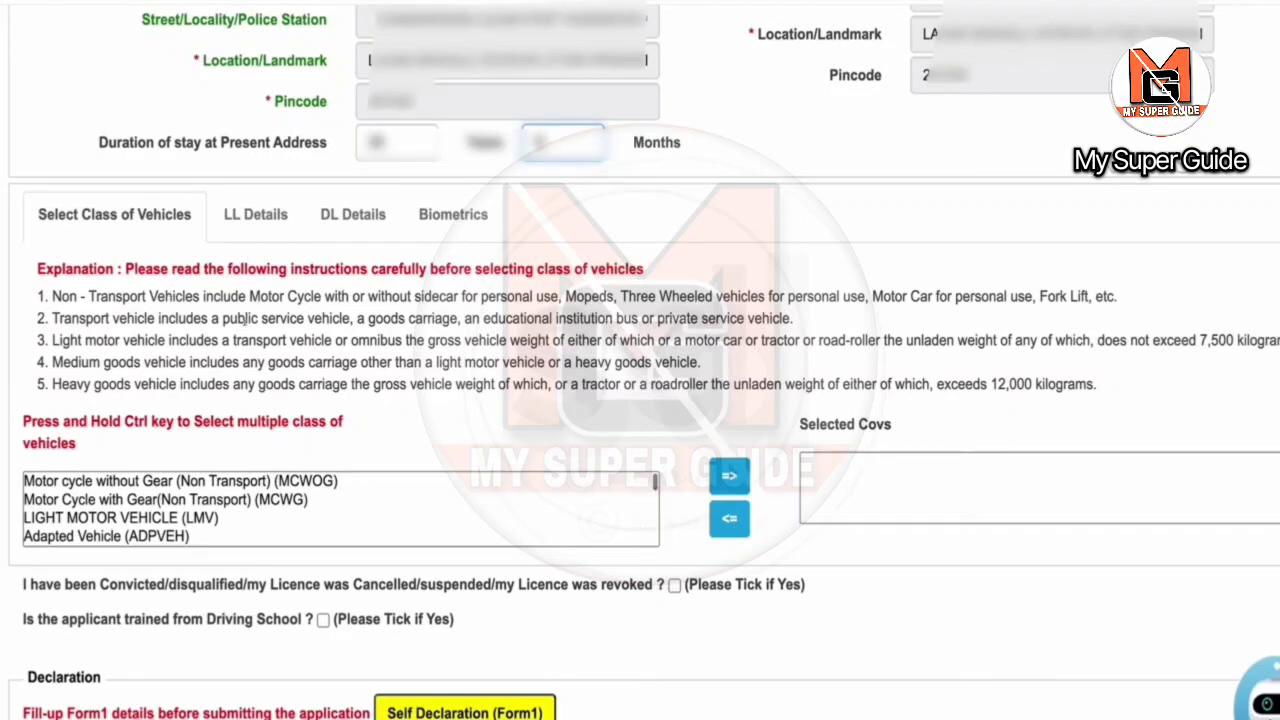
{"action": "scroll", "coordinate": [692, 412], "scroll_direction": "down", "scroll_amount": 3}
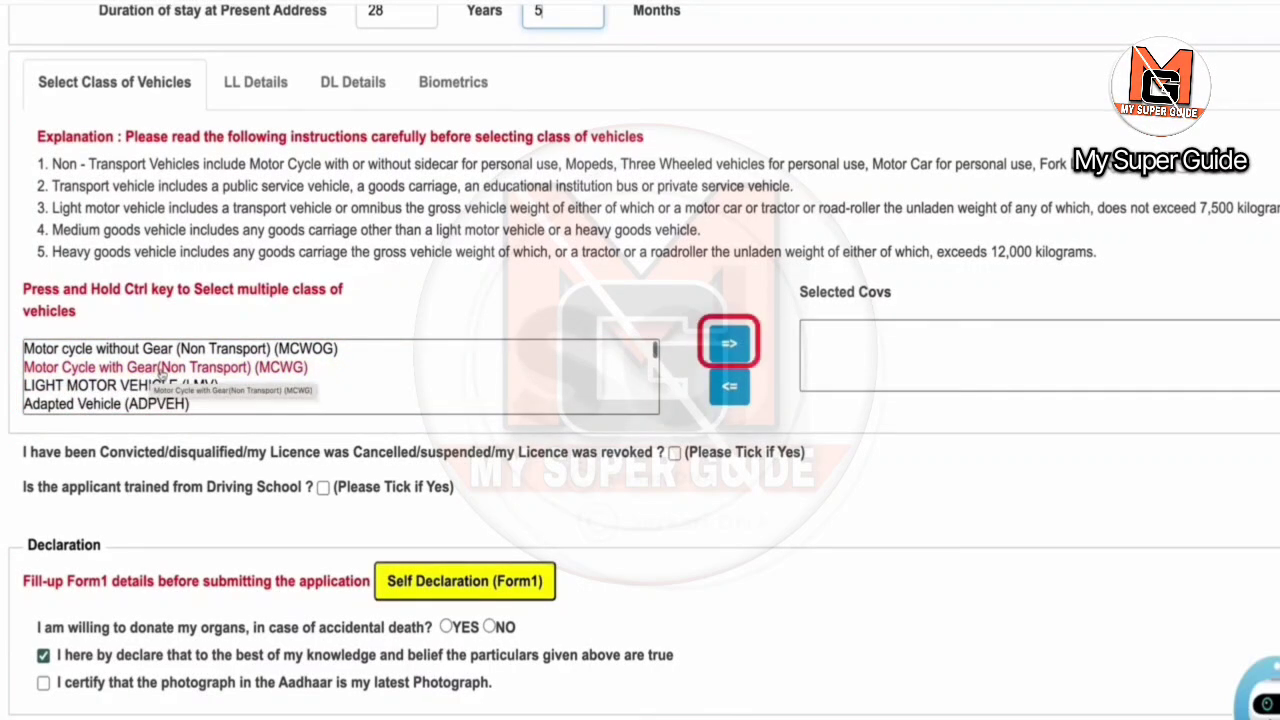
{"action": "left_click", "coordinate": [160, 368]}
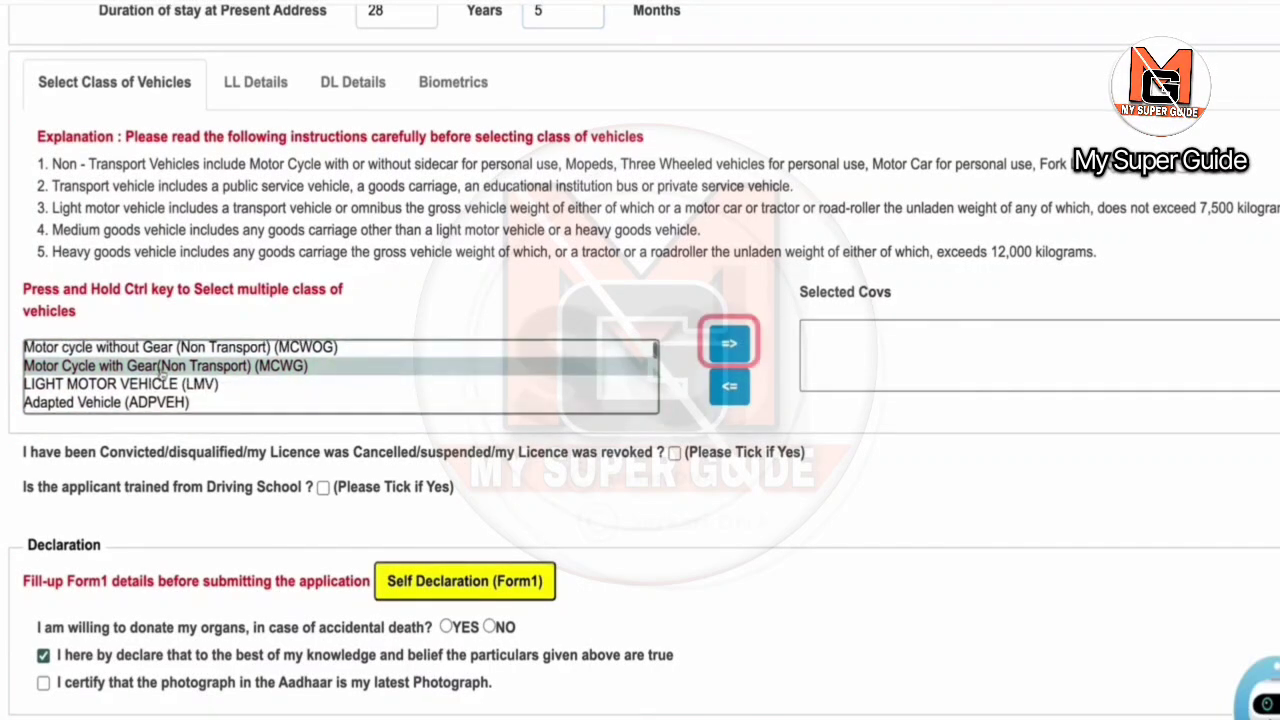
{"action": "left_click", "coordinate": [729, 346]}
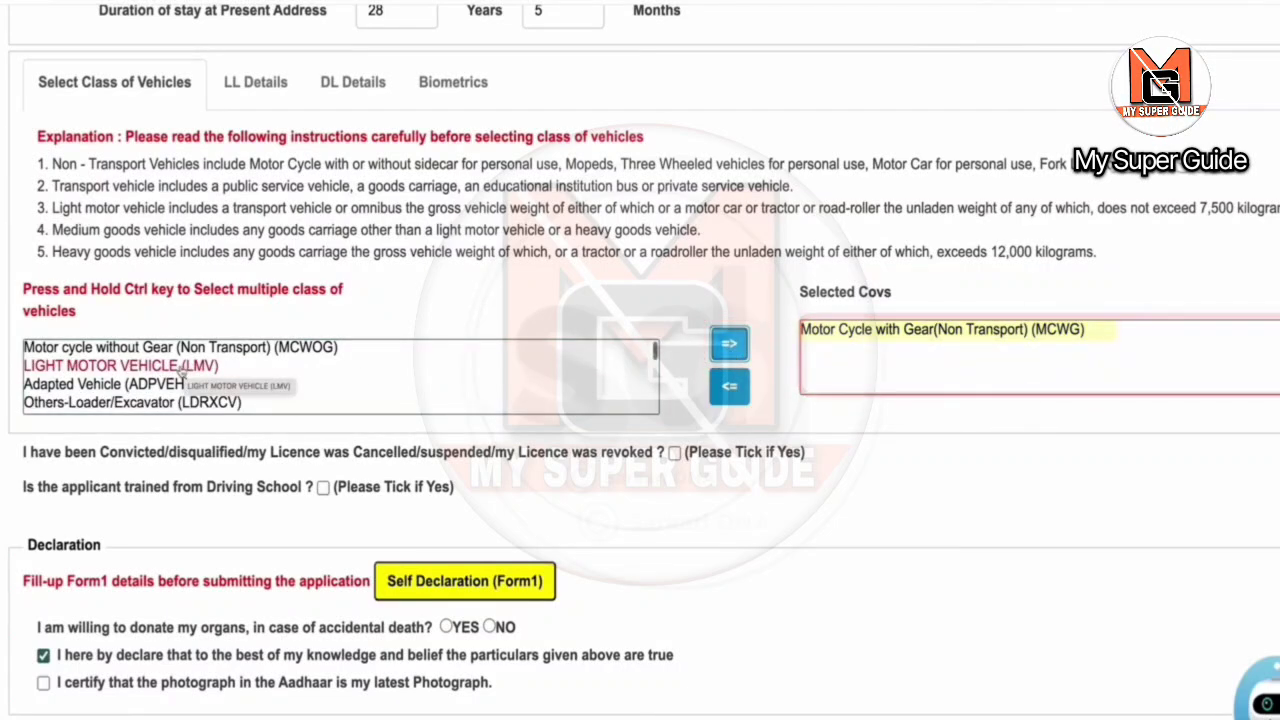
{"action": "left_click", "coordinate": [130, 366]}
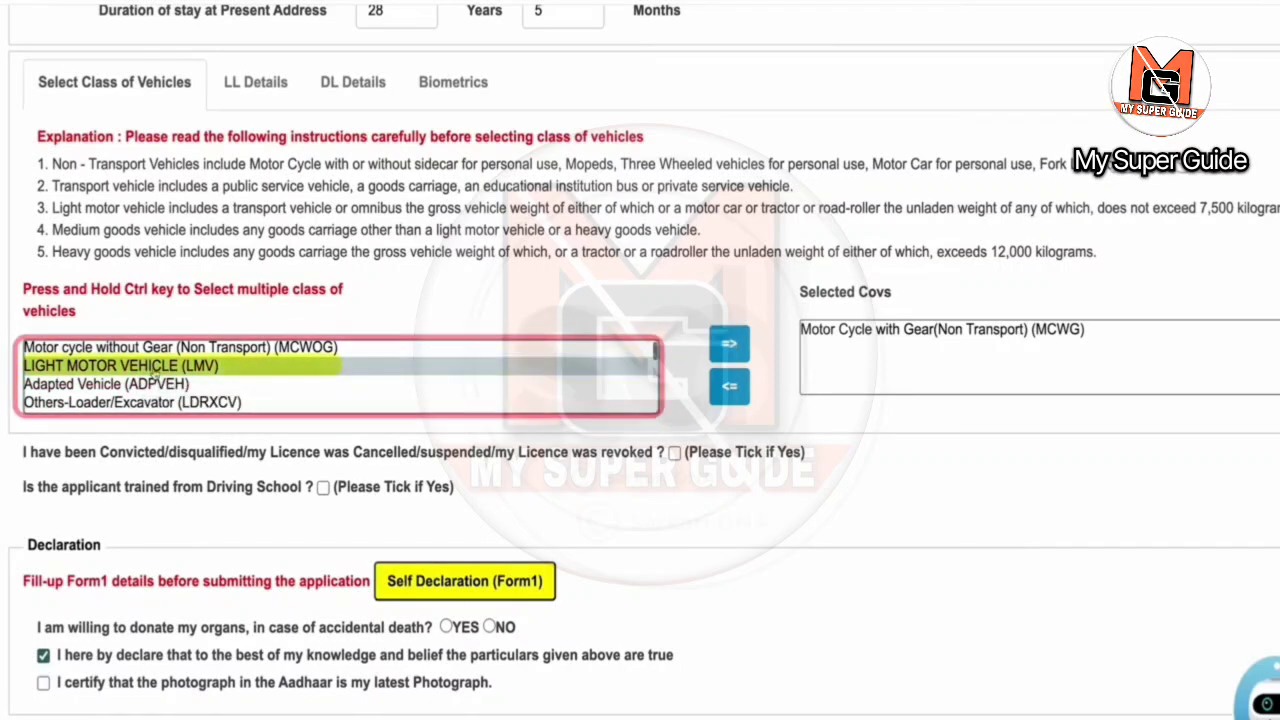
{"action": "left_click", "coordinate": [740, 345]}
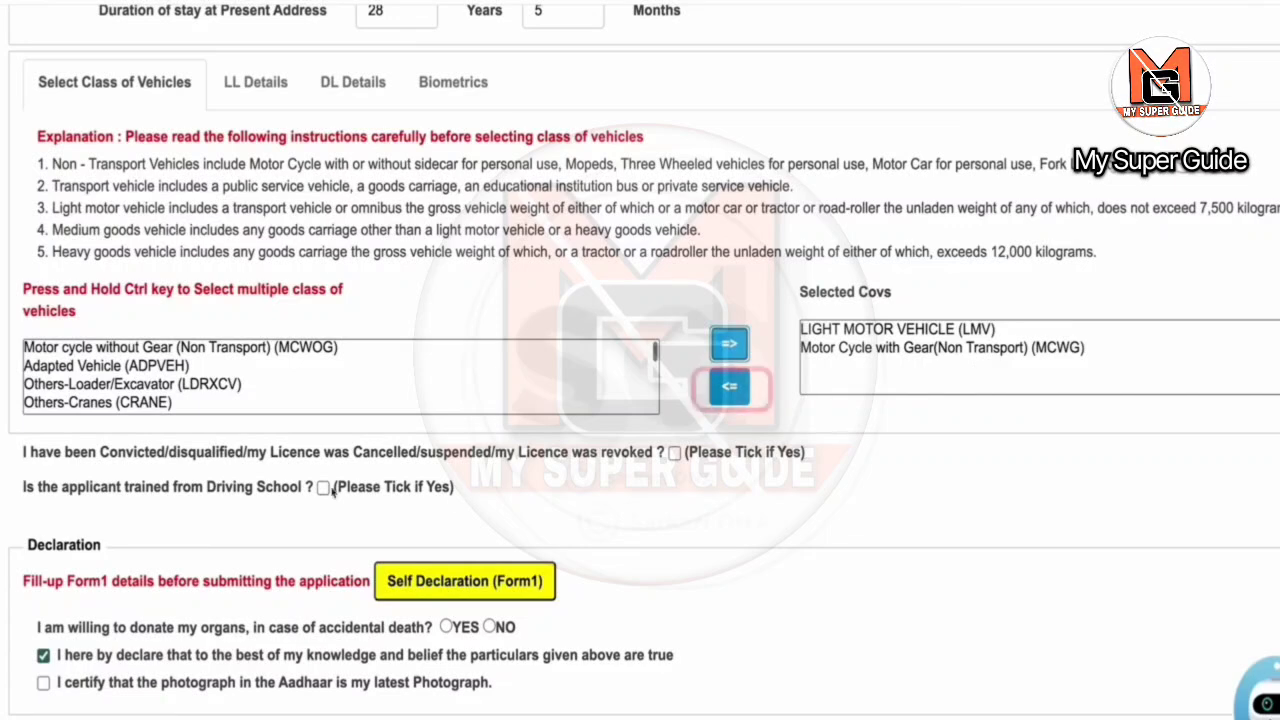
Step: Try the driving-school training option for Motor Cycle with Gear (MCWG), look through the state-wise school list, and clear the option again
{"action": "scroll", "coordinate": [400, 470], "scroll_direction": "down", "scroll_amount": 3}
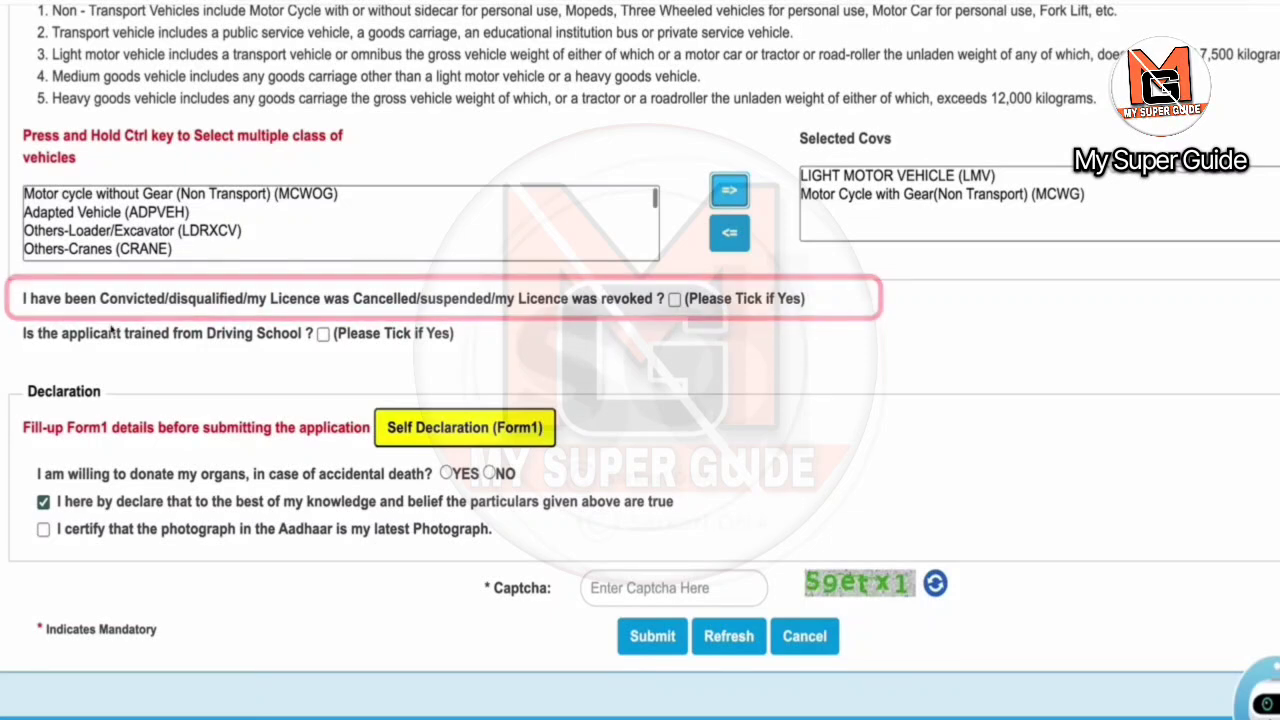
{"action": "left_click", "coordinate": [323, 335]}
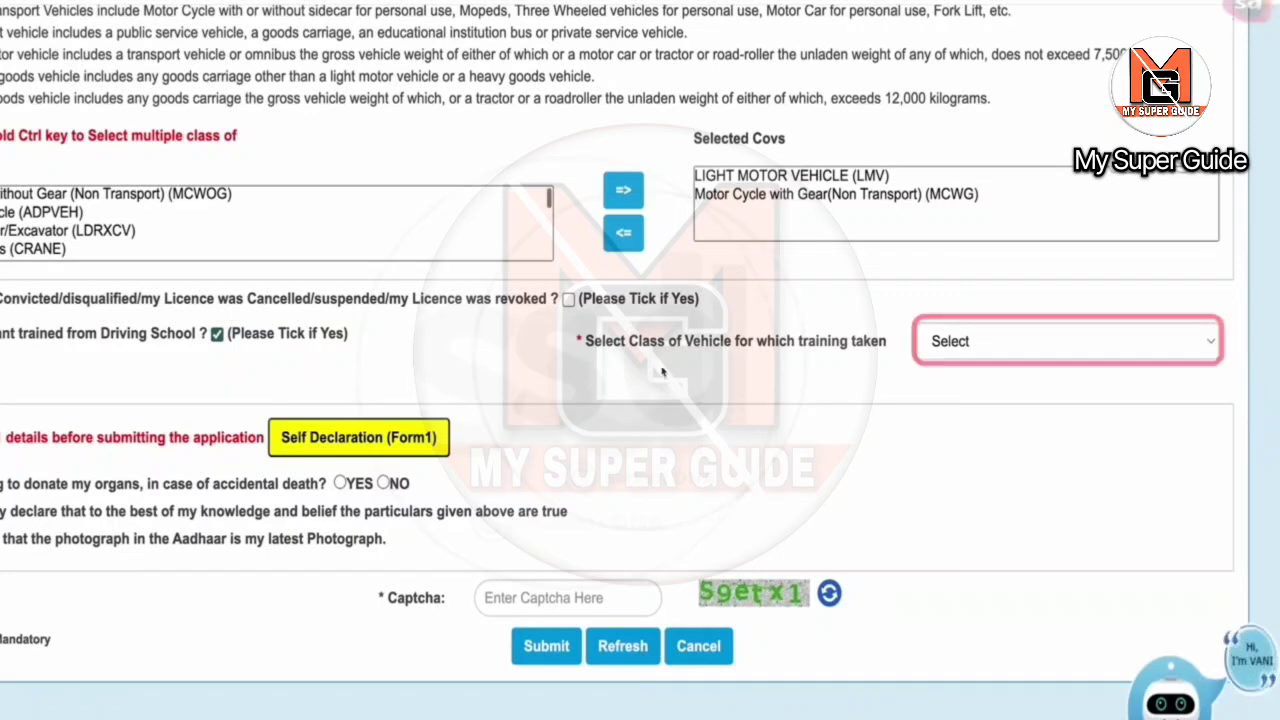
{"action": "left_click", "coordinate": [997, 344]}
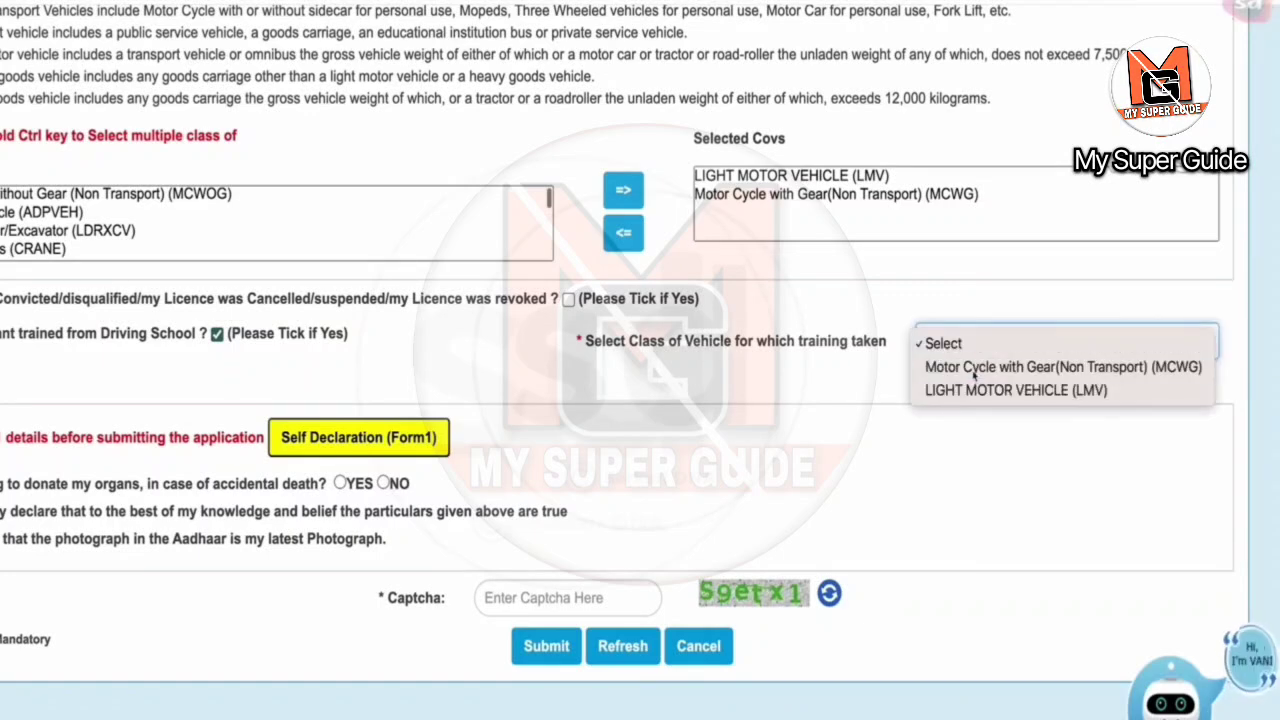
{"action": "left_click", "coordinate": [974, 368]}
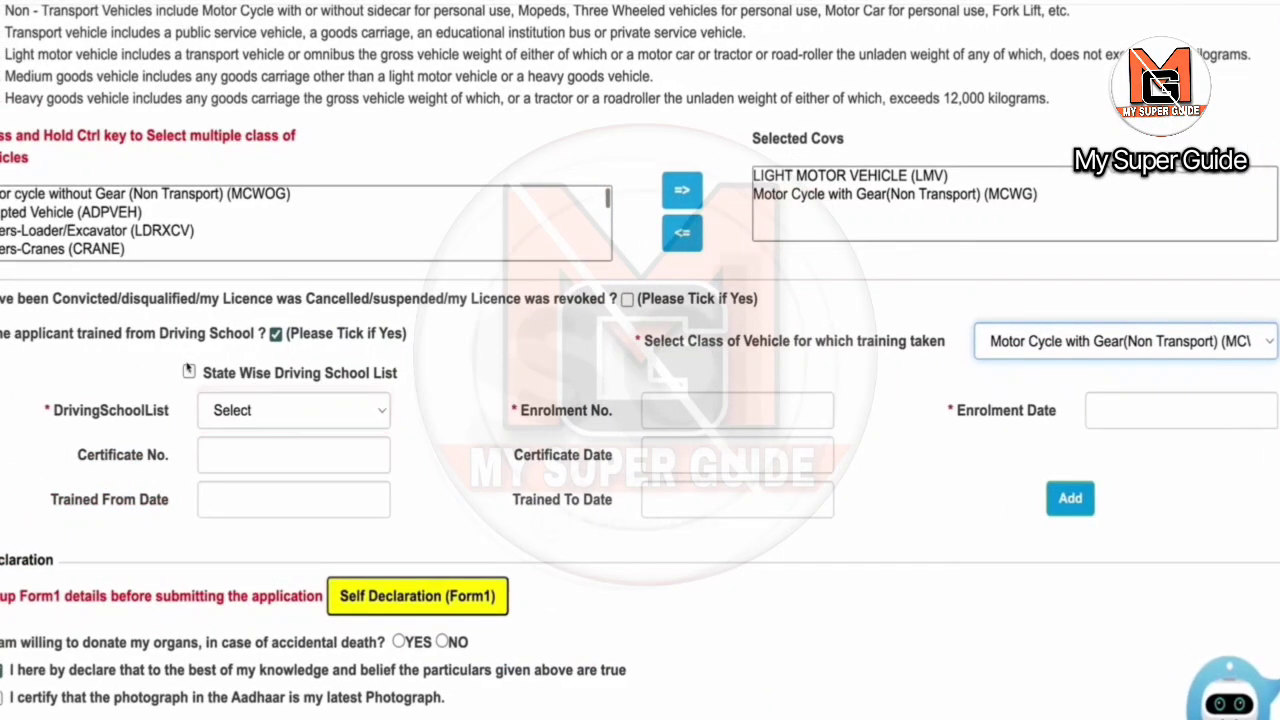
{"action": "left_click", "coordinate": [154, 372]}
{"action": "left_click", "coordinate": [275, 411]}
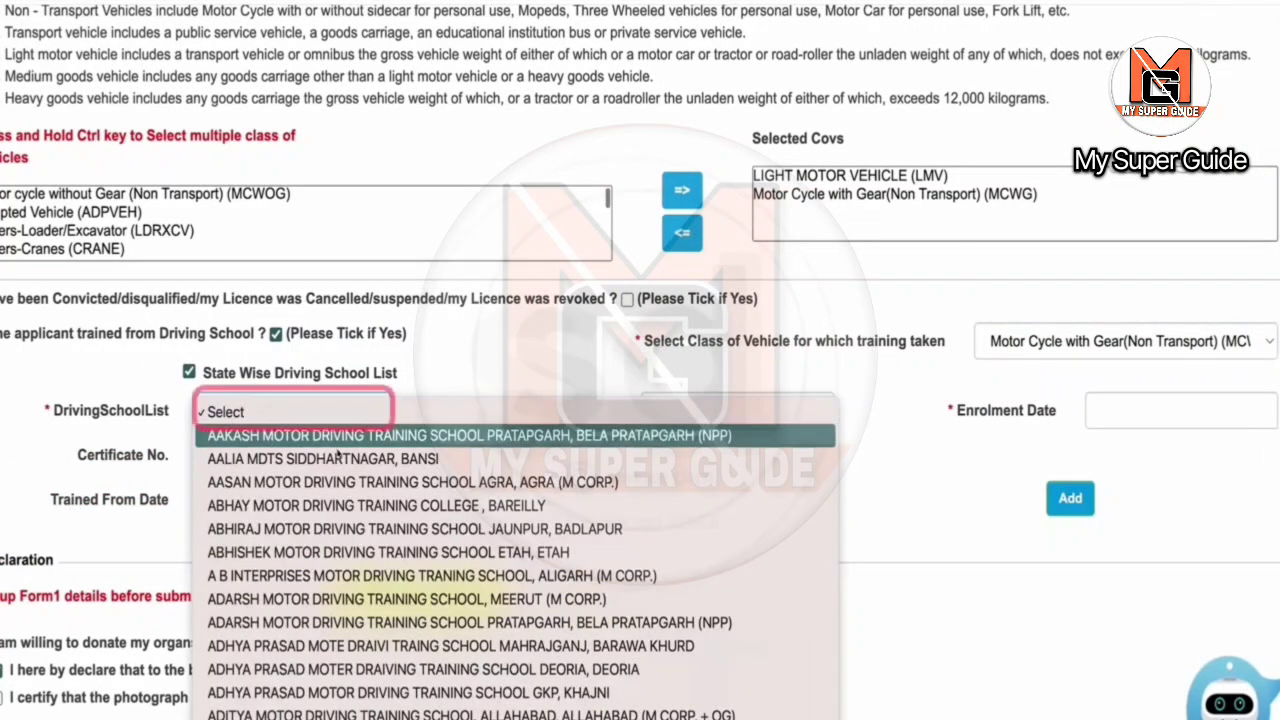
{"action": "left_click", "coordinate": [139, 382]}
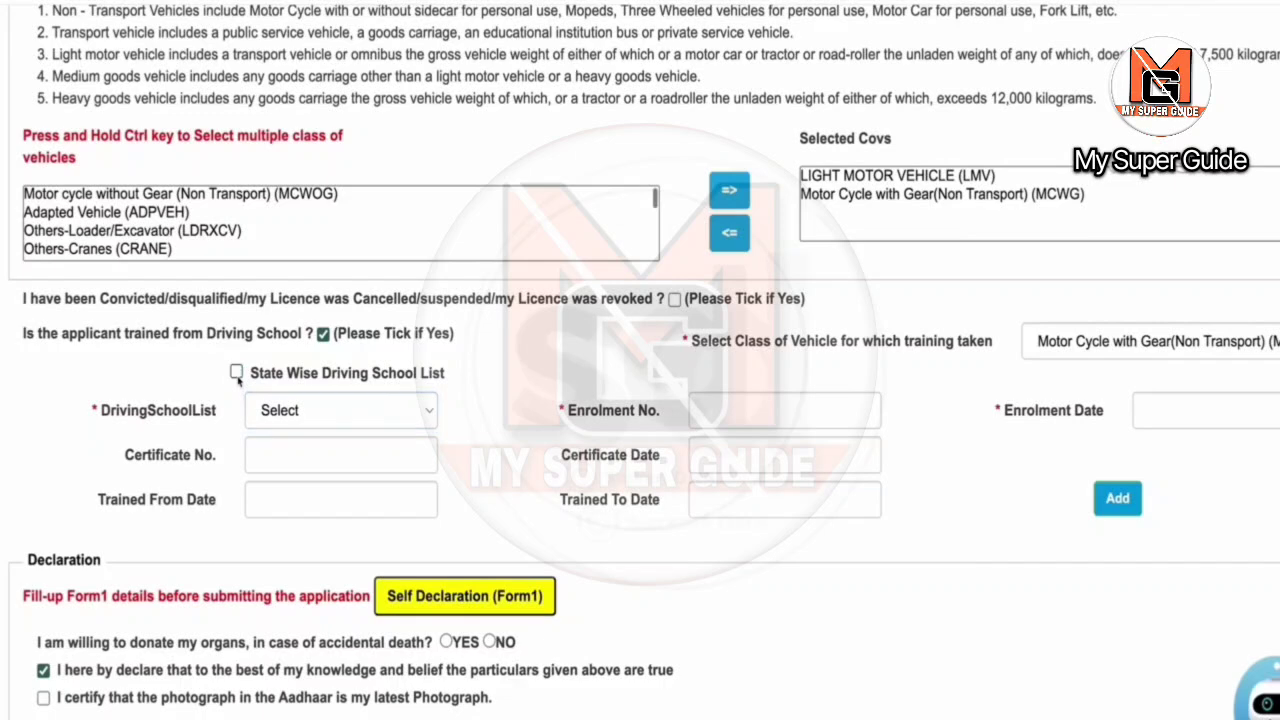
{"action": "left_click", "coordinate": [322, 338]}
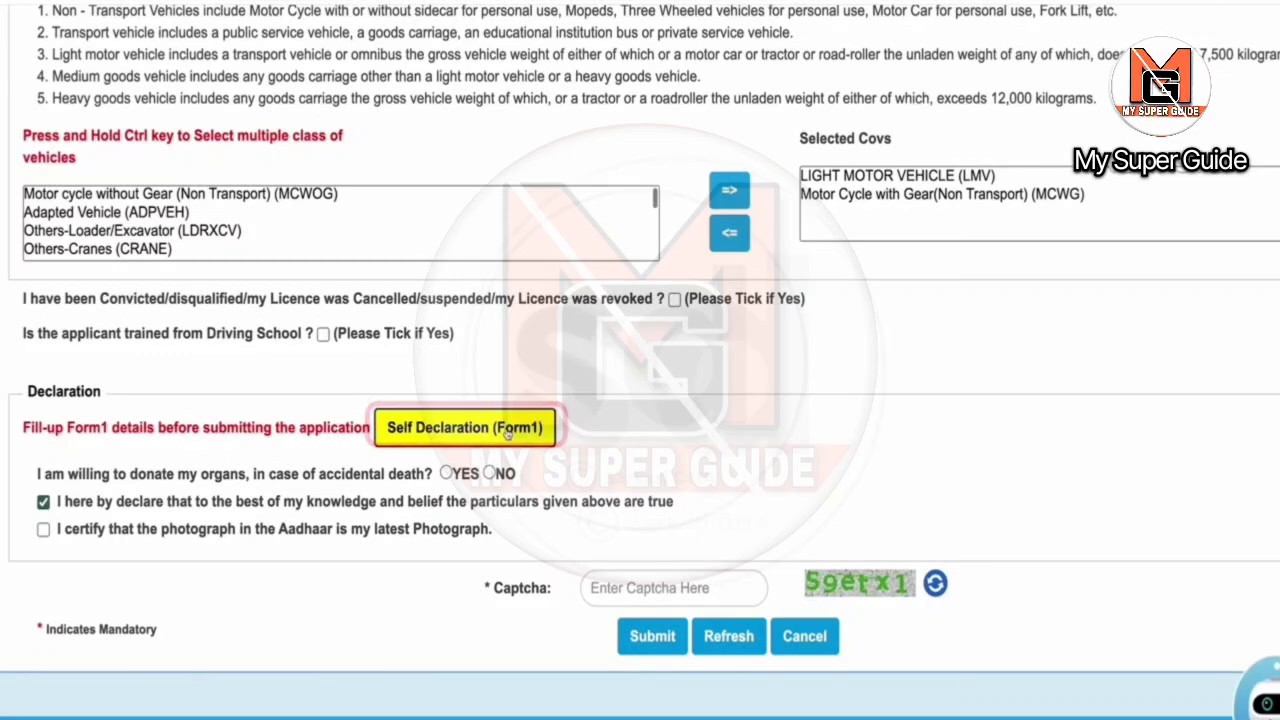
Step: In the Form1 self declaration, answer YES to distinguishing with each eye and NO to all other physical fitness questions
{"action": "left_click", "coordinate": [507, 430]}
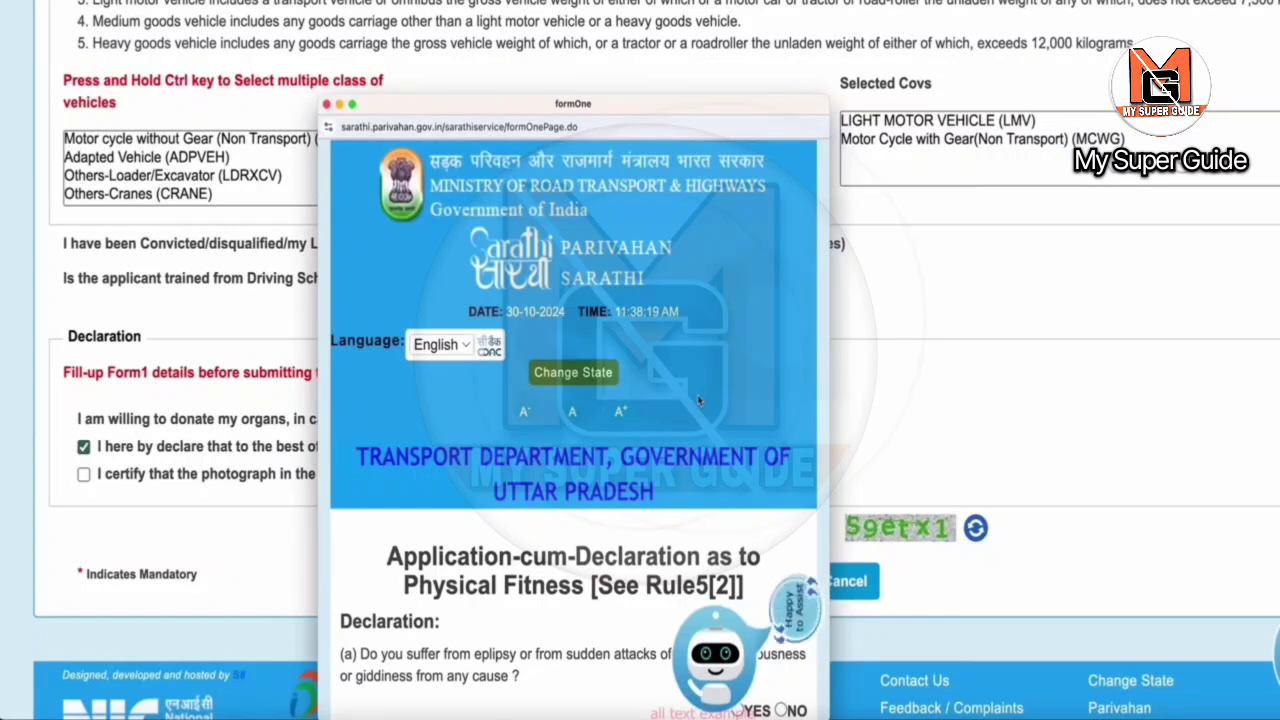
{"action": "scroll", "coordinate": [688, 490], "scroll_direction": "down", "scroll_amount": 1}
{"action": "scroll", "coordinate": [688, 490], "scroll_direction": "down", "scroll_amount": 3}
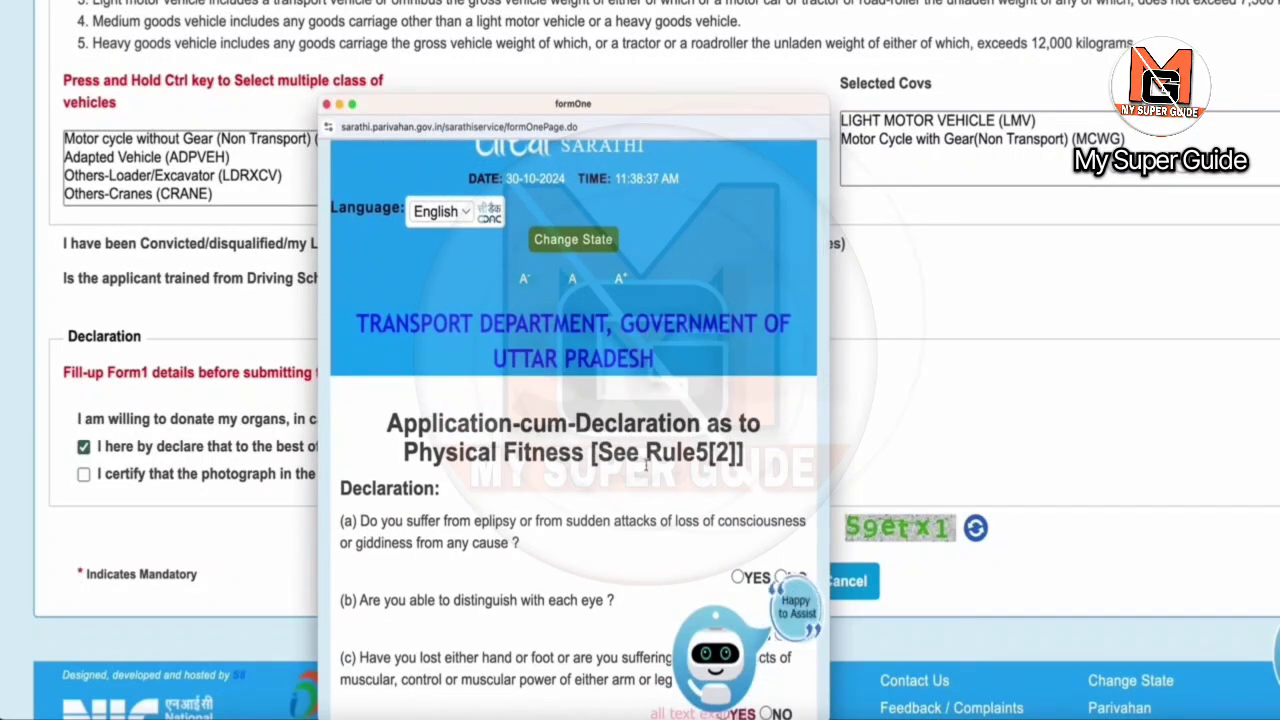
{"action": "scroll", "coordinate": [646, 465], "scroll_direction": "down", "scroll_amount": 3}
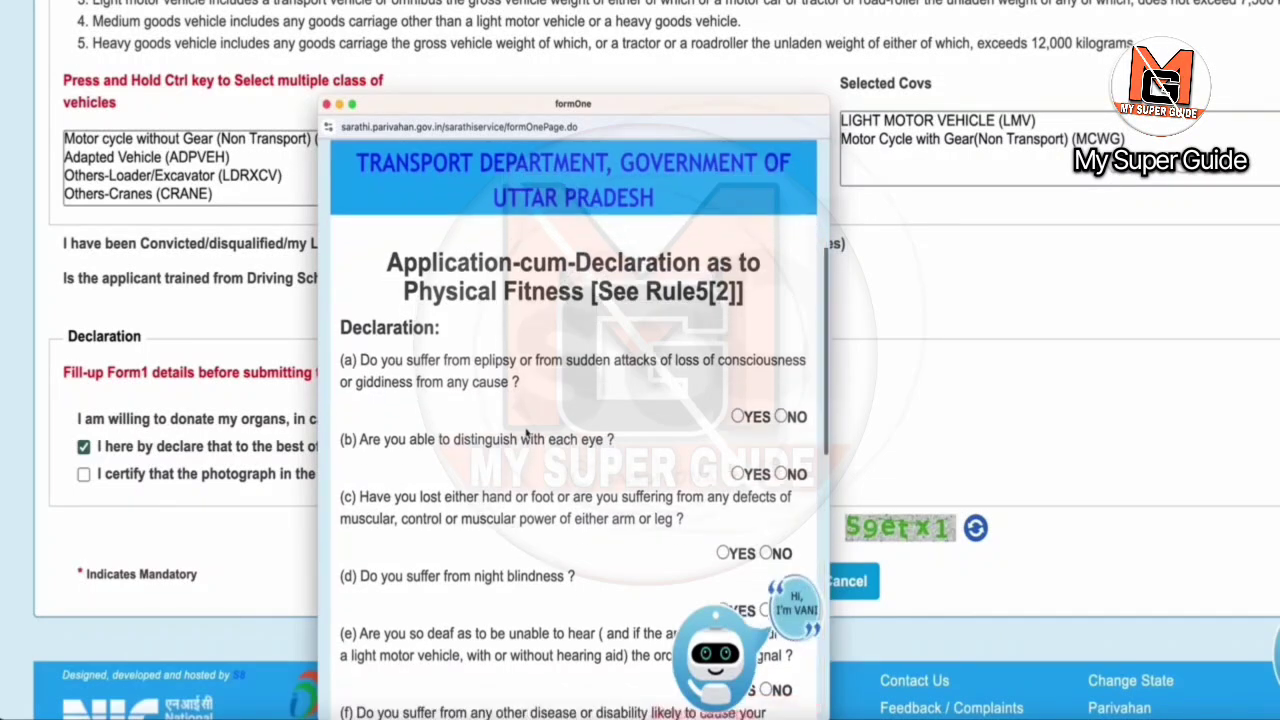
{"action": "scroll", "coordinate": [465, 432], "scroll_direction": "down", "scroll_amount": 2}
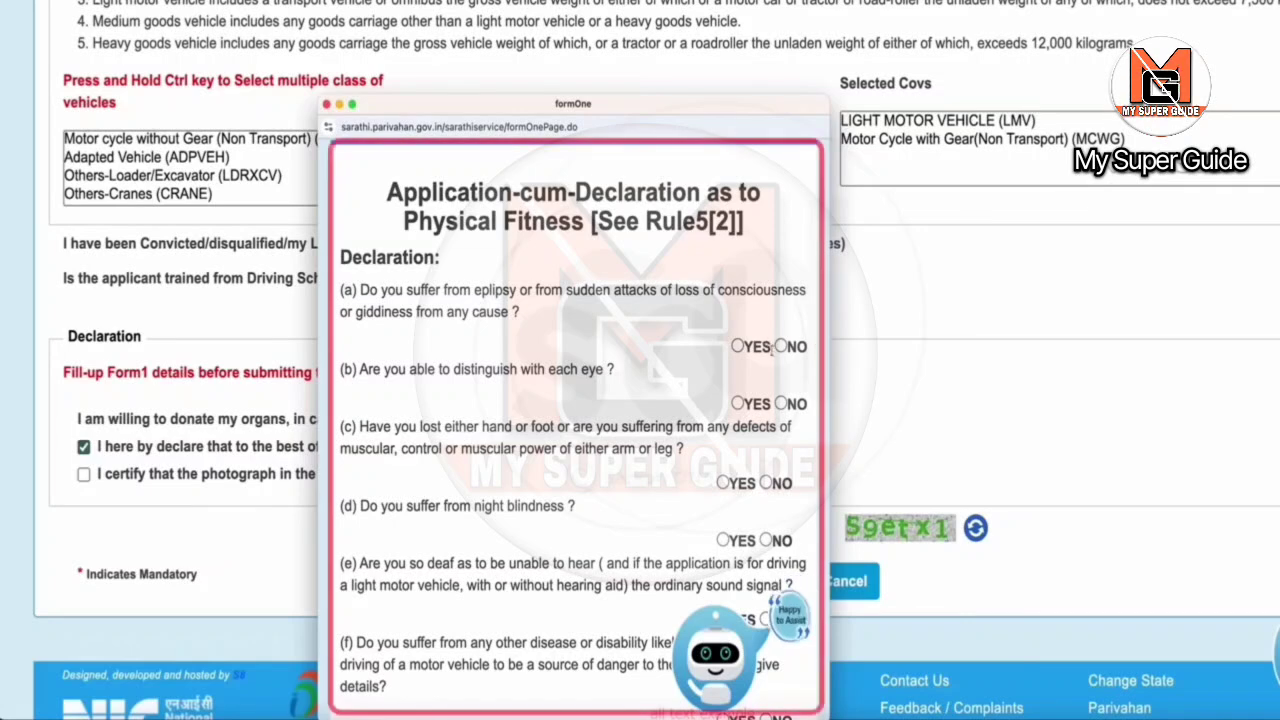
{"action": "left_click", "coordinate": [781, 346]}
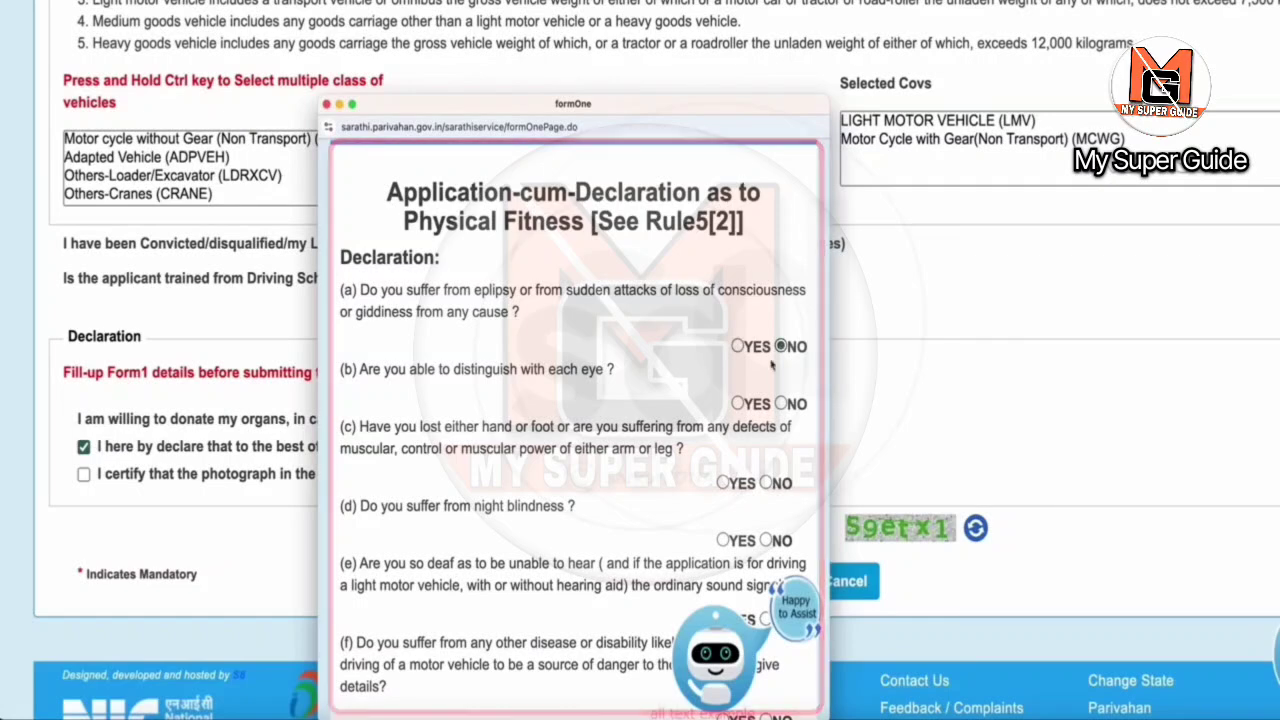
{"action": "left_click", "coordinate": [738, 404]}
{"action": "scroll", "coordinate": [738, 404], "scroll_direction": "down", "scroll_amount": 3}
{"action": "left_click", "coordinate": [766, 256]}
{"action": "left_click", "coordinate": [766, 314]}
{"action": "left_click", "coordinate": [766, 393]}
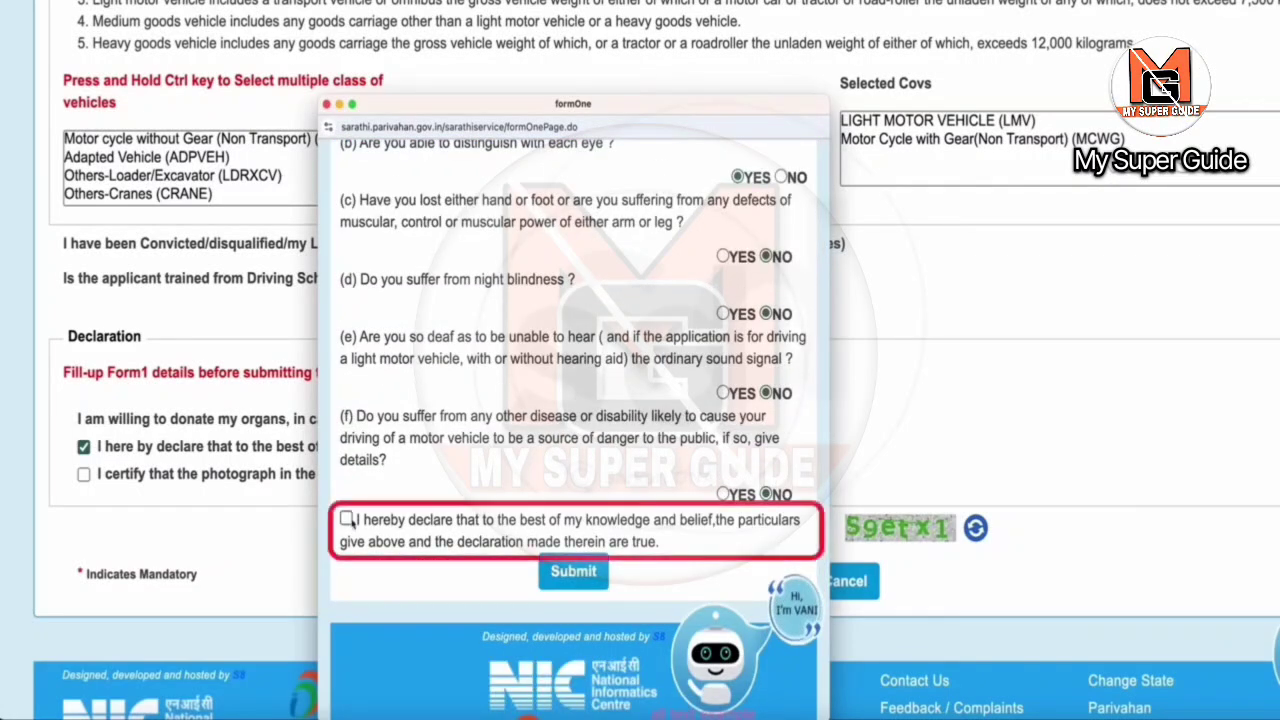
Step: Accept the truthfulness statement in the physical fitness declaration, submit the declaration and confirm the submission
{"action": "left_click", "coordinate": [669, 545]}
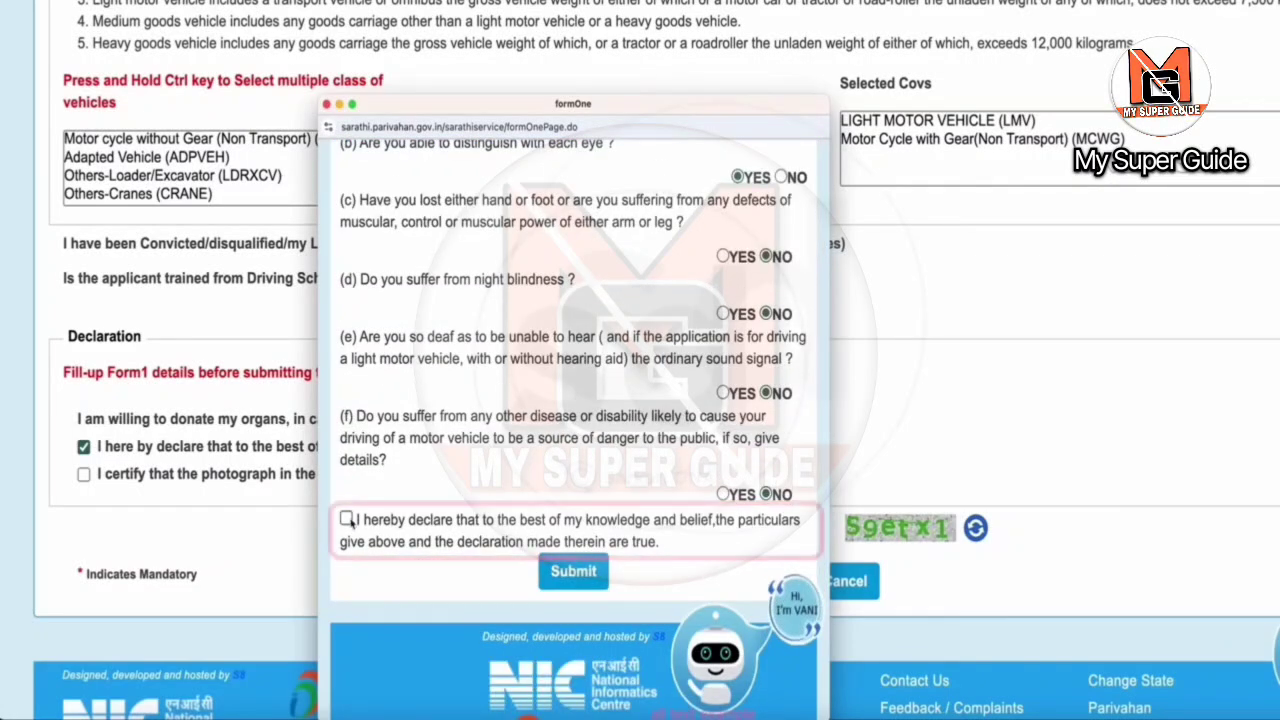
{"action": "left_click", "coordinate": [583, 574]}
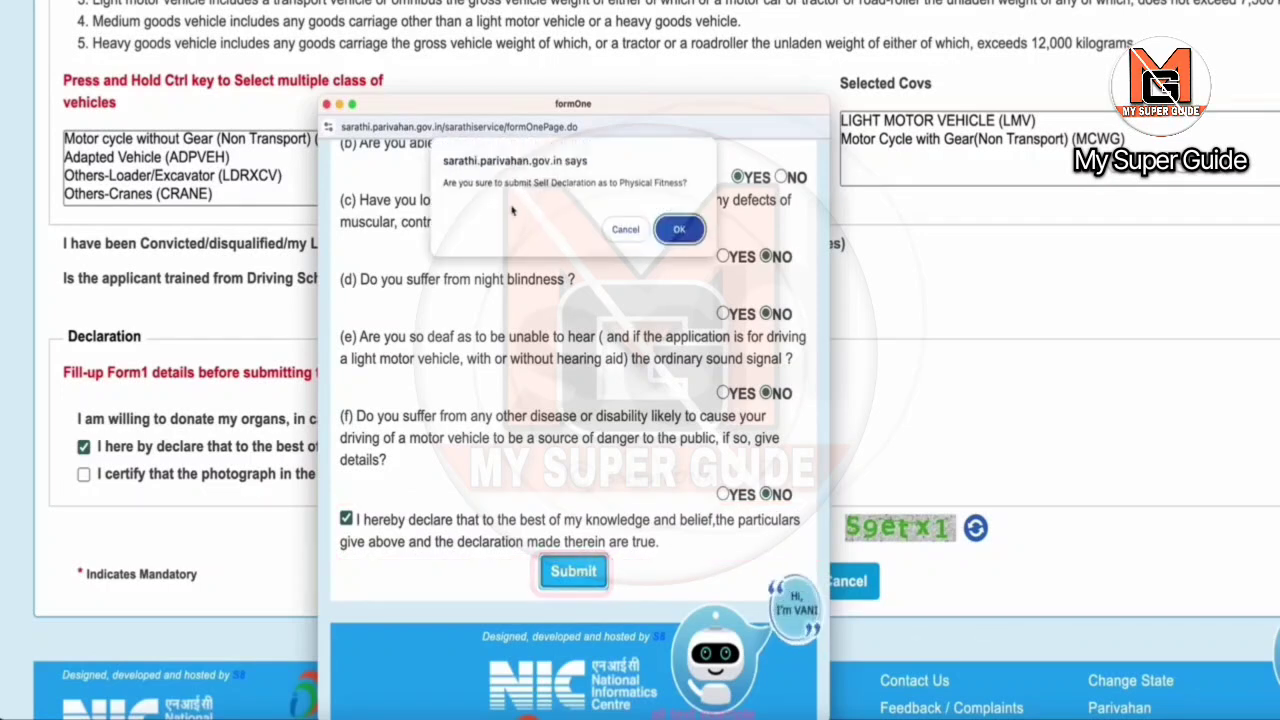
{"action": "left_click", "coordinate": [680, 231]}
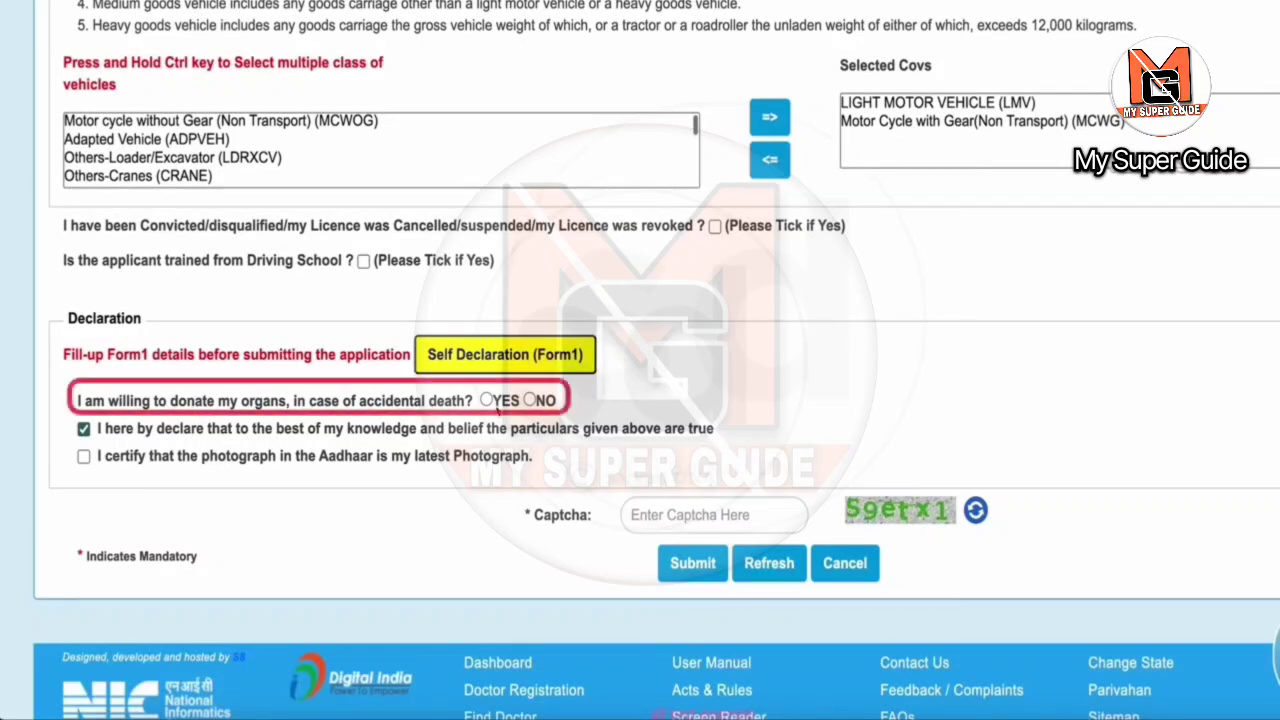
Step: Submit the learner's licence application with organ donation set to NO and the captcha filled in, accepting the notices that follow
{"action": "scroll", "coordinate": [326, 447], "scroll_direction": "down", "scroll_amount": 1}
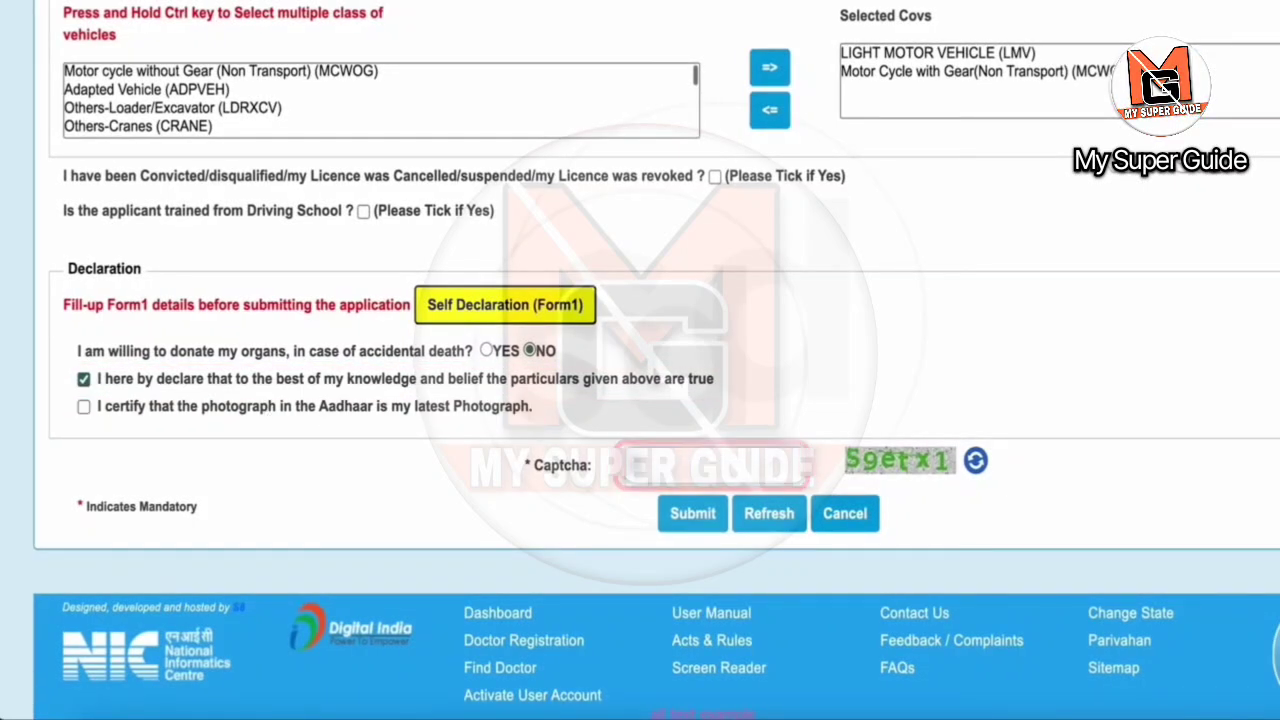
{"action": "type", "text": "59etx1"}
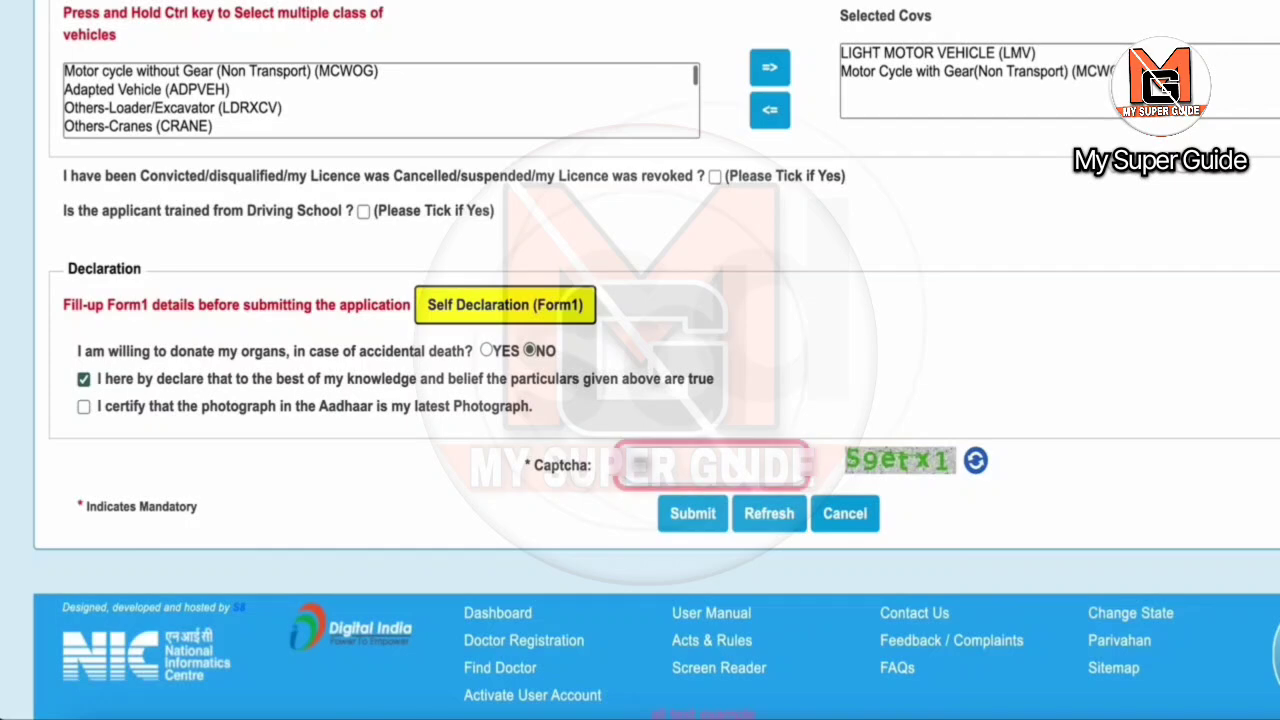
{"action": "left_click", "coordinate": [693, 514]}
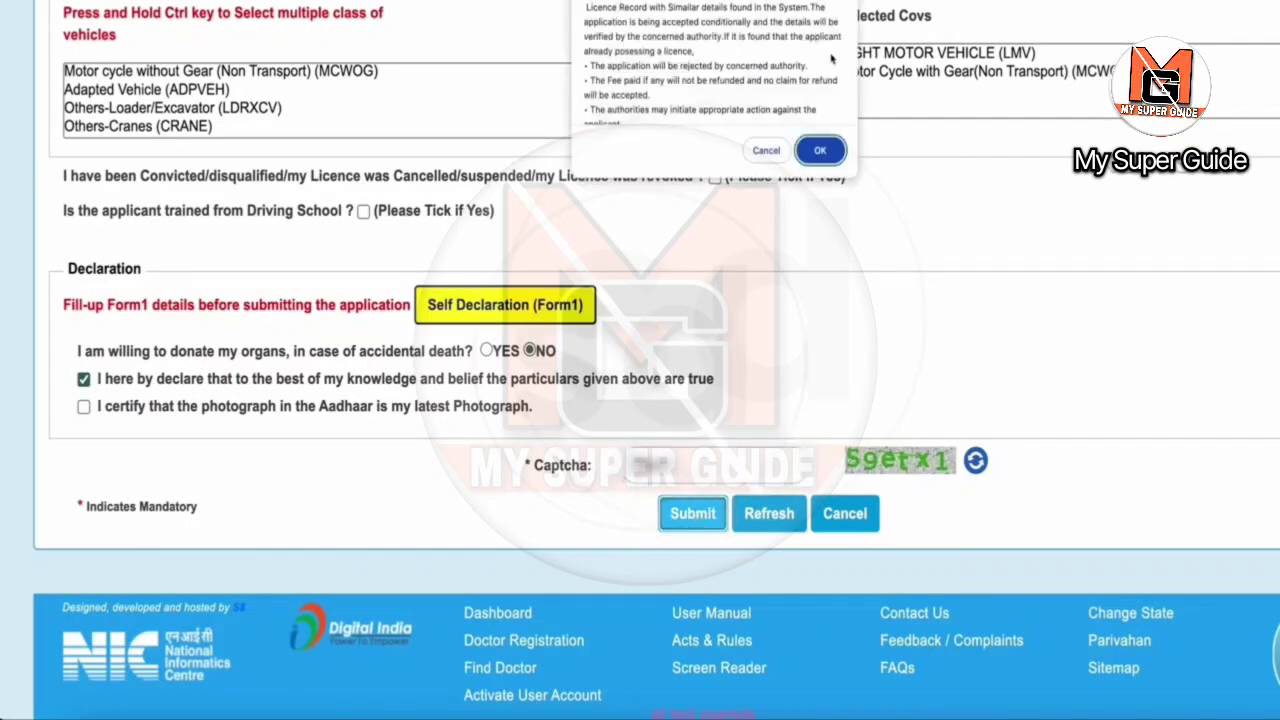
{"action": "scroll", "coordinate": [826, 77], "scroll_direction": "down", "scroll_amount": 1}
{"action": "left_click", "coordinate": [820, 151]}
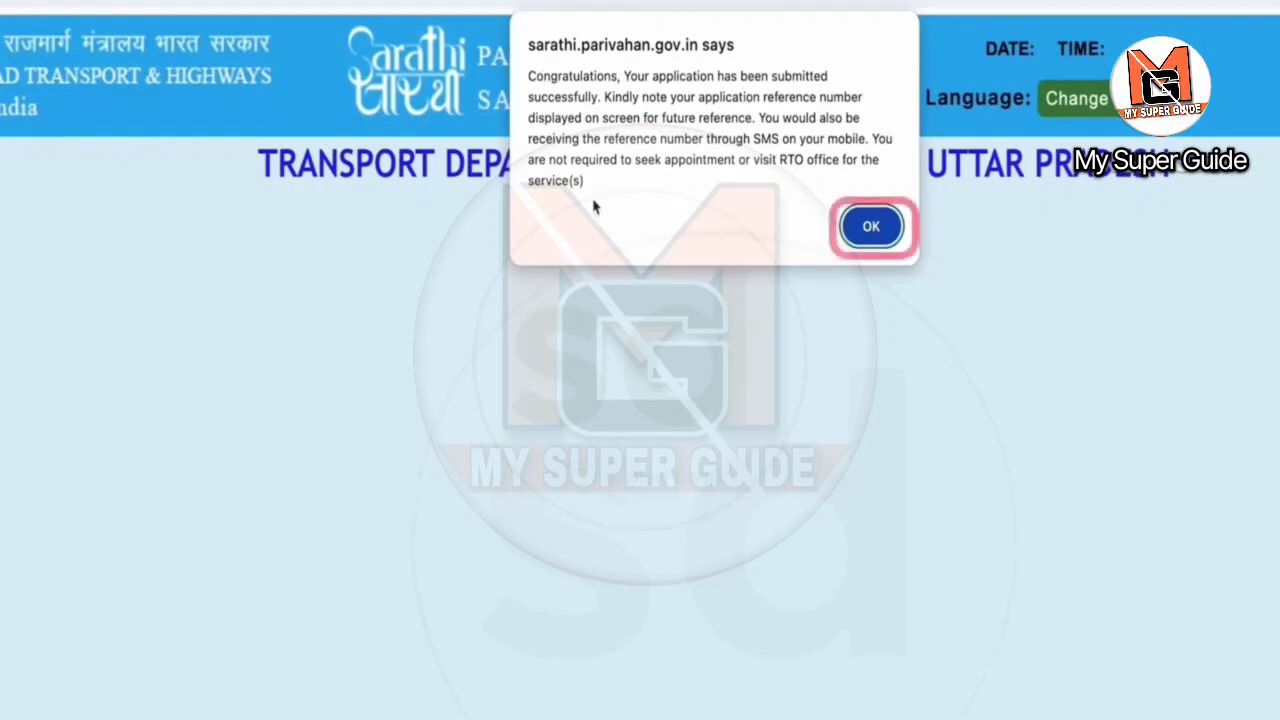
{"action": "left_click", "coordinate": [871, 228]}
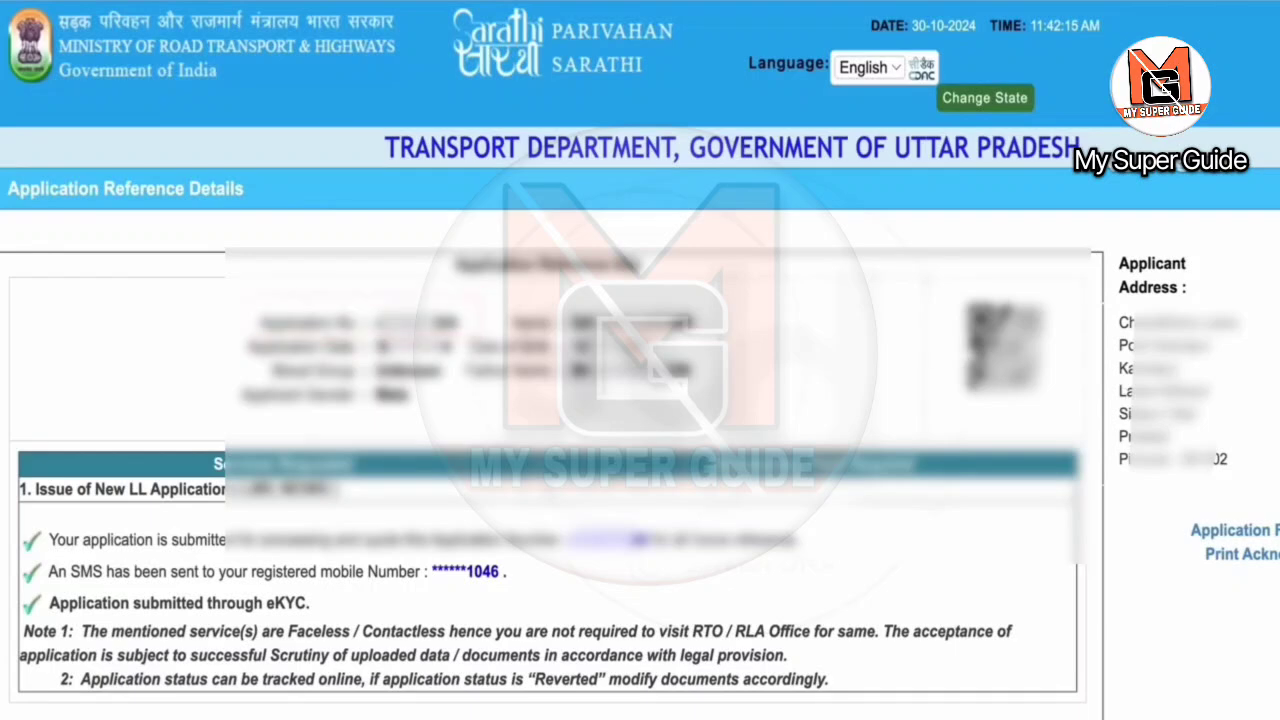
Step: Review the application reference slip and continue to the application status form
{"action": "scroll", "coordinate": [860, 474], "scroll_direction": "down", "scroll_amount": 1}
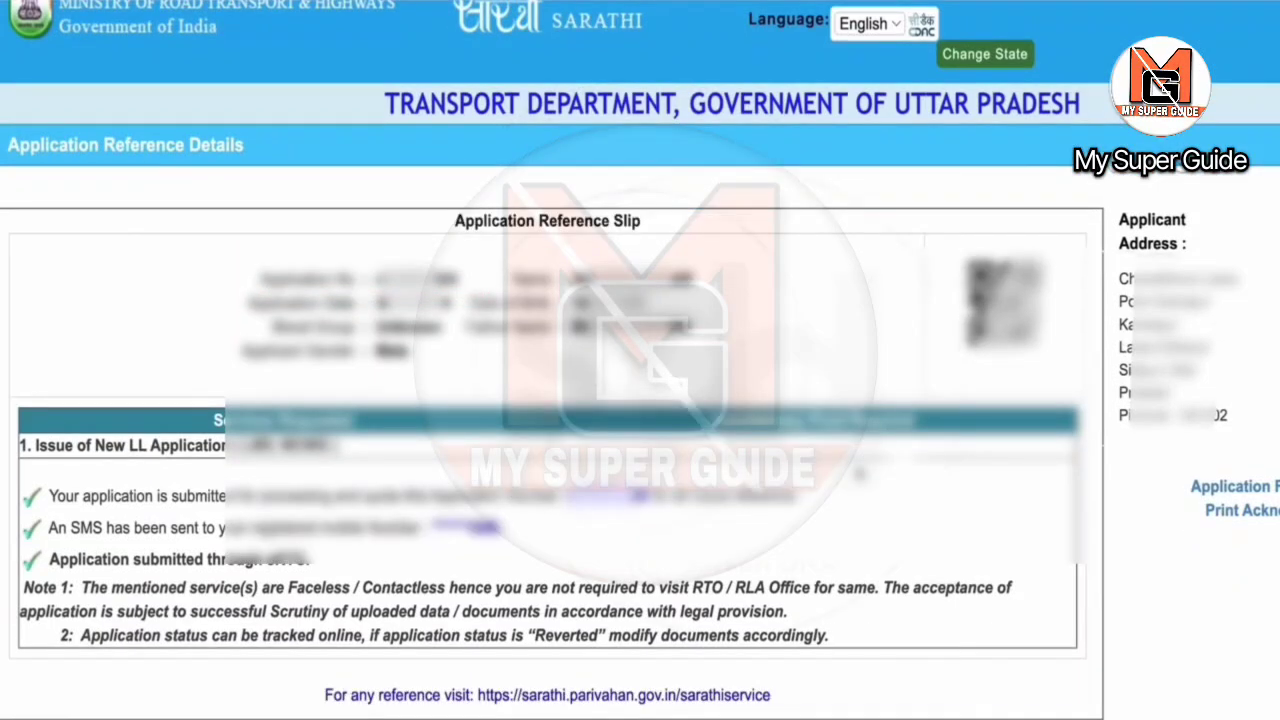
{"action": "scroll", "coordinate": [460, 635], "scroll_direction": "down", "scroll_amount": 2}
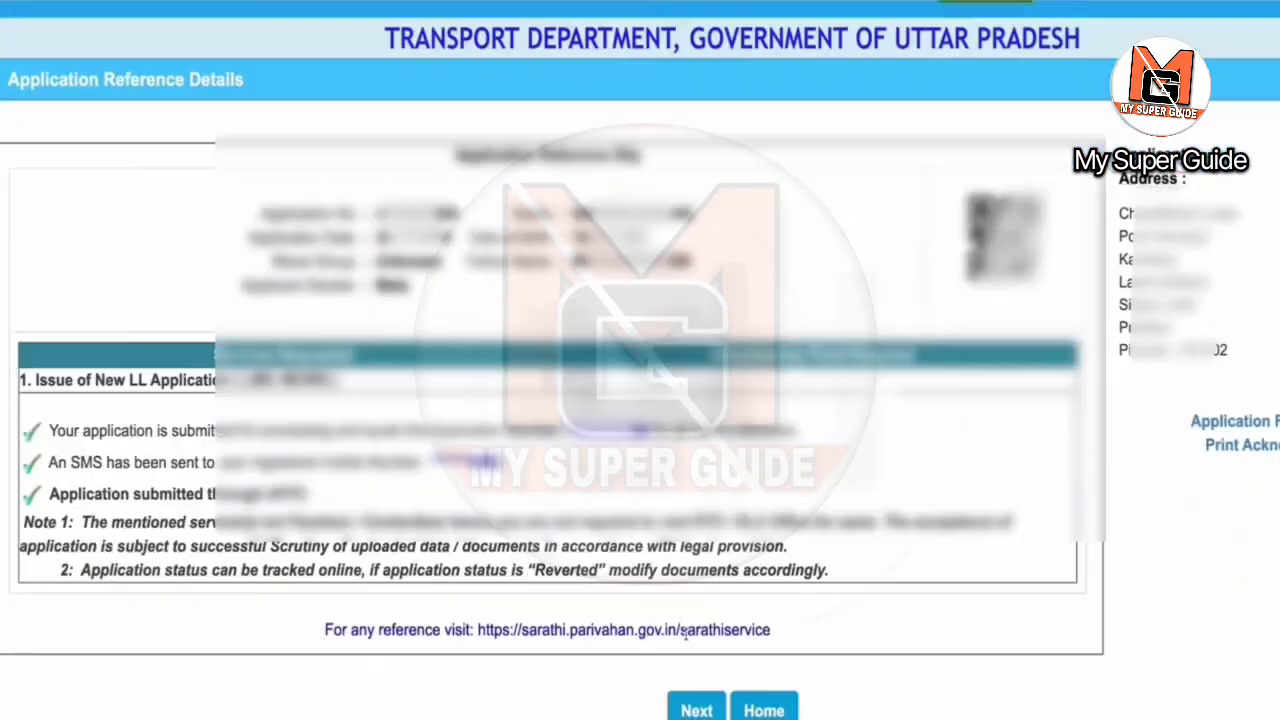
{"action": "scroll", "coordinate": [709, 695], "scroll_direction": "up", "scroll_amount": 3}
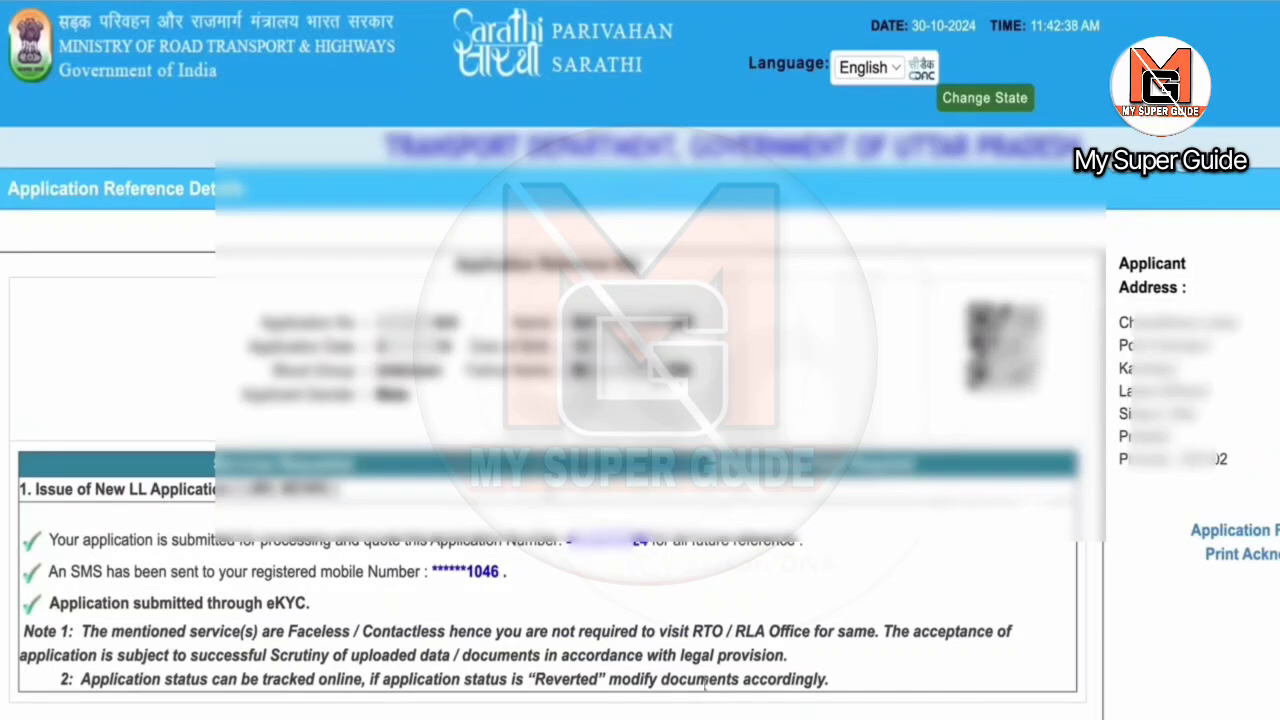
{"action": "scroll", "coordinate": [705, 685], "scroll_direction": "down", "scroll_amount": 4}
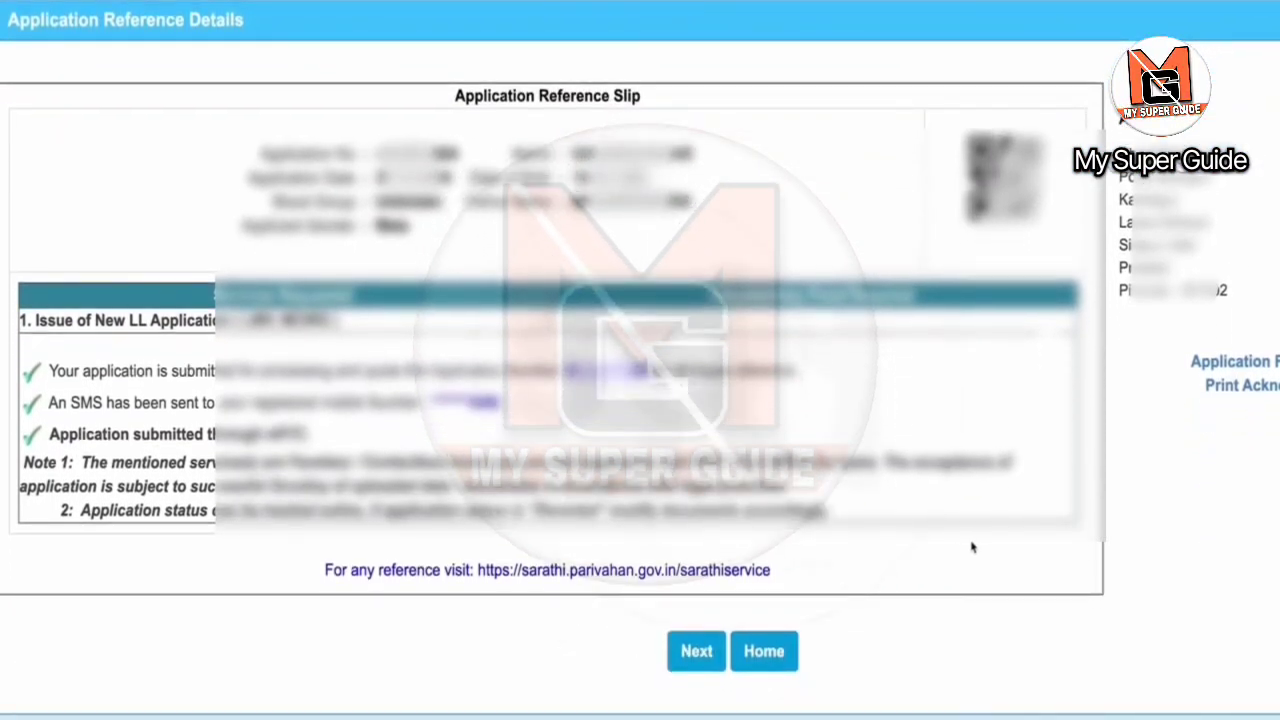
{"action": "left_click", "coordinate": [697, 651]}
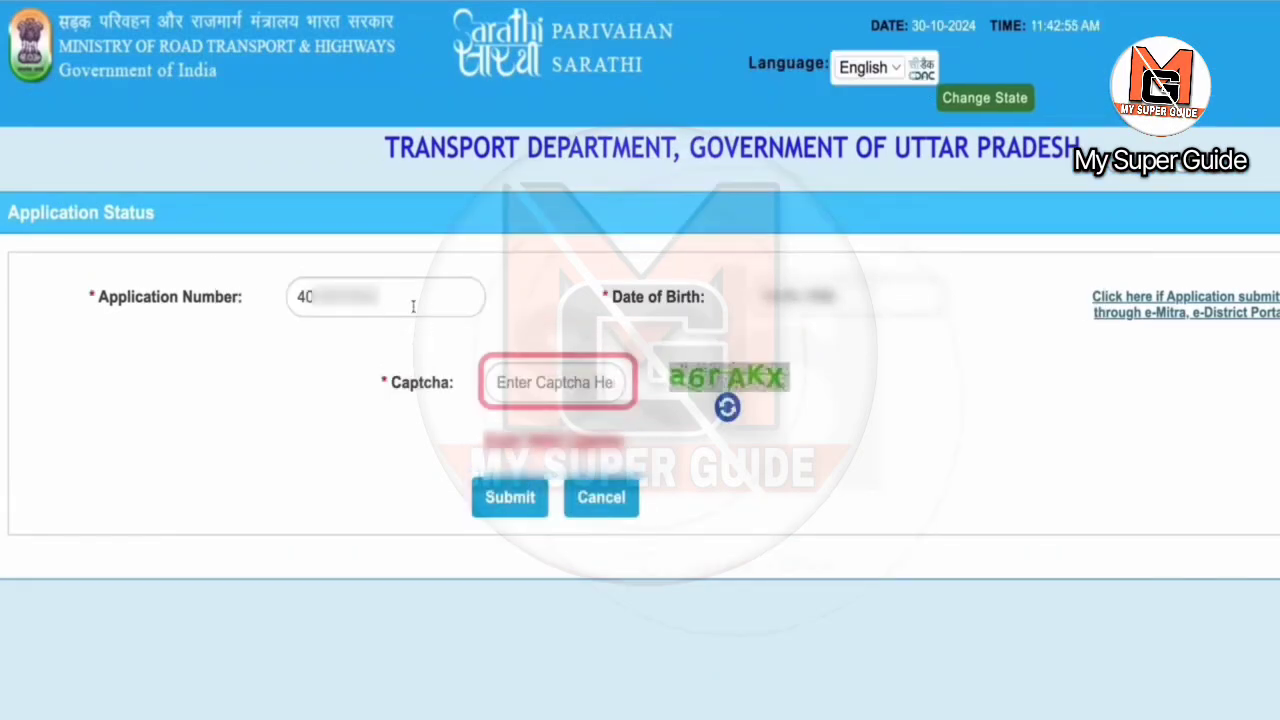
Step: Submit the application status form with its captcha filled in and proceed to the UPLOAD PHOTO AND SIGNATURE stage
{"action": "type", "text": "a6rAKX"}
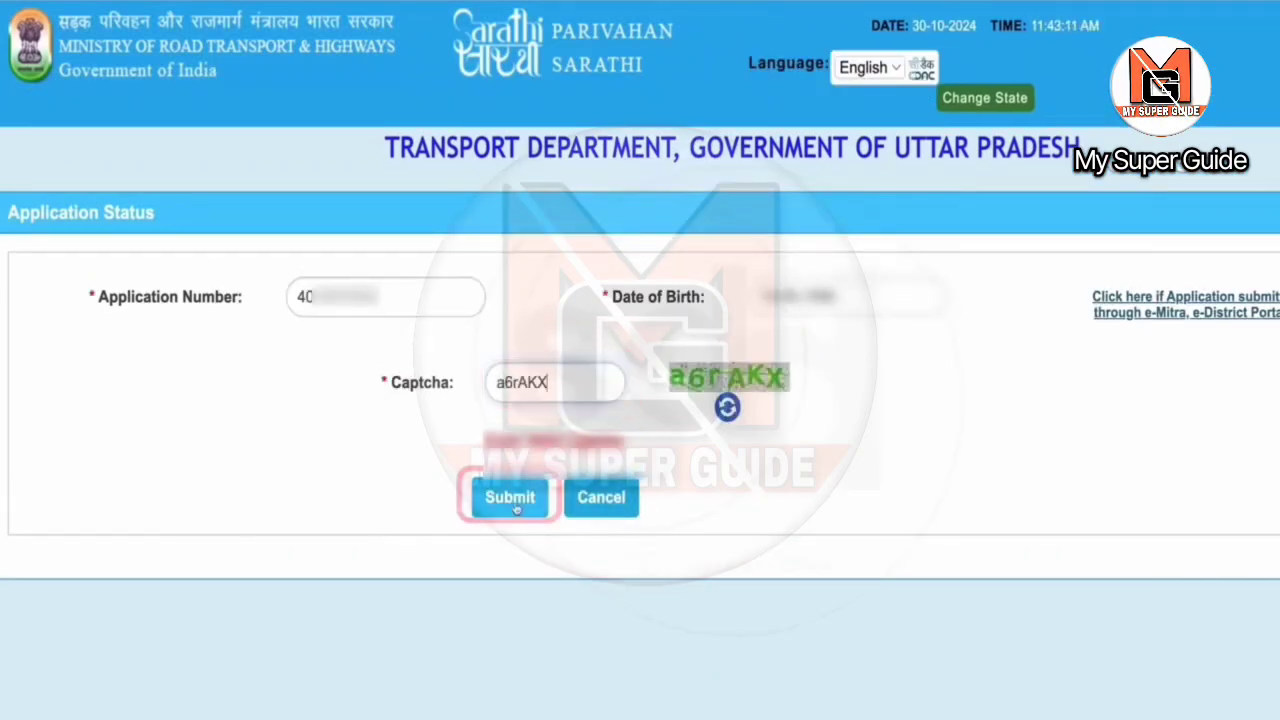
{"action": "left_click", "coordinate": [510, 497]}
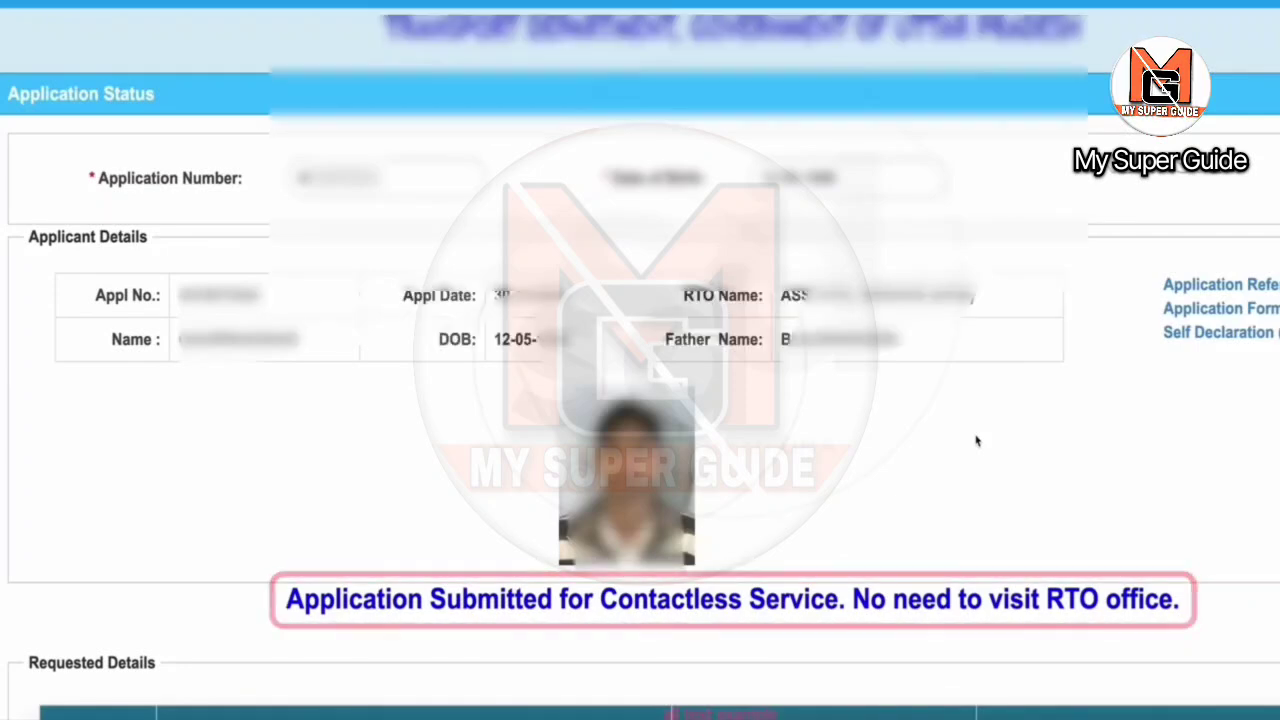
{"action": "scroll", "coordinate": [977, 441], "scroll_direction": "down", "scroll_amount": 3}
{"action": "scroll", "coordinate": [977, 441], "scroll_direction": "down", "scroll_amount": 5}
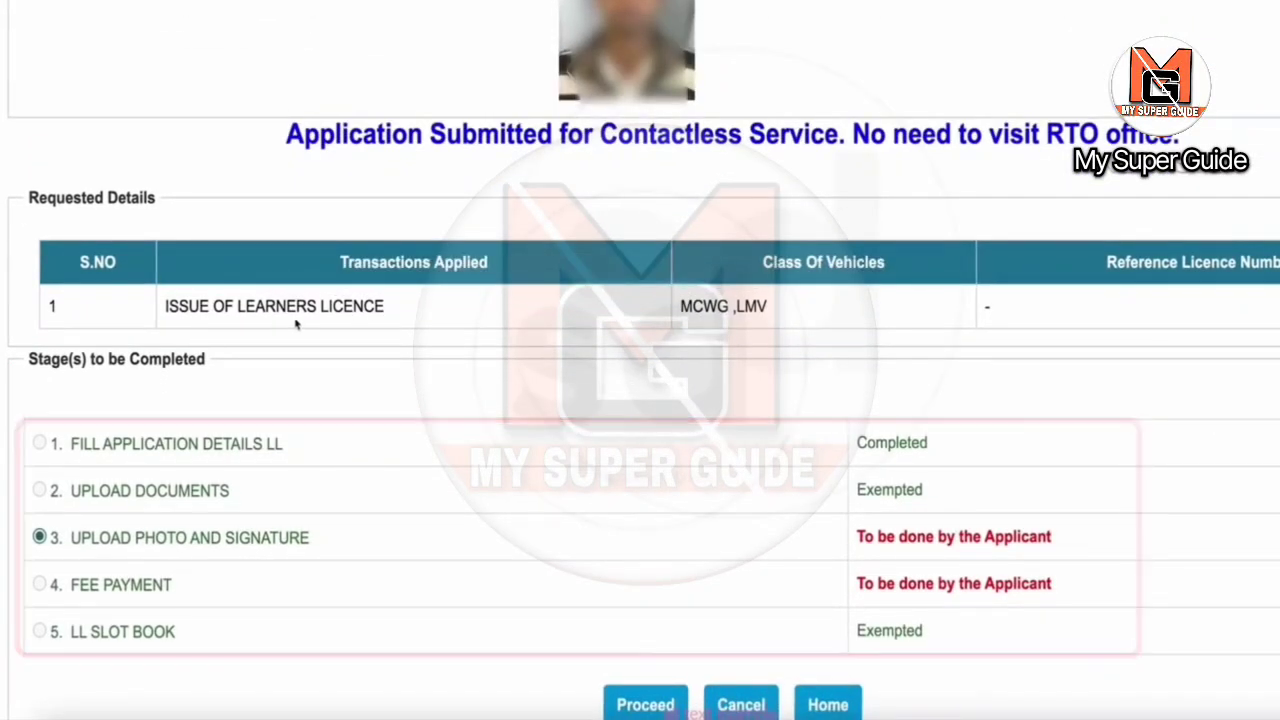
{"action": "scroll", "coordinate": [153, 234], "scroll_direction": "down", "scroll_amount": 3}
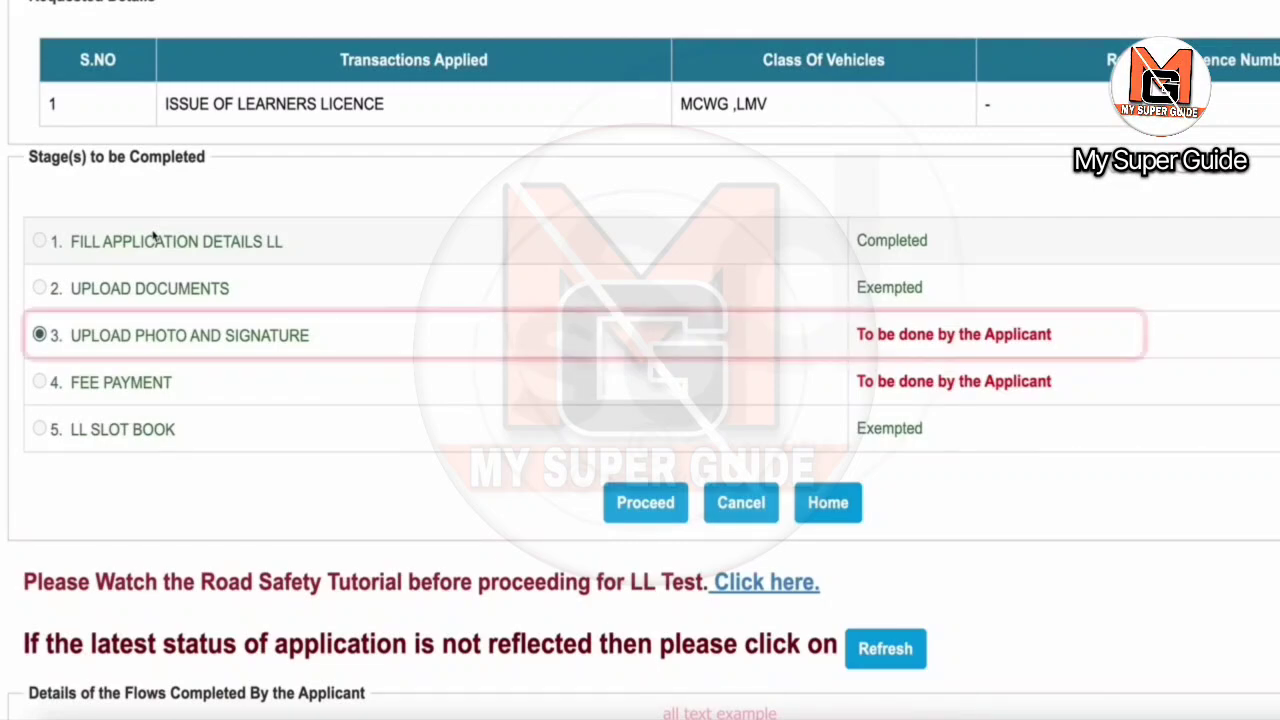
{"action": "scroll", "coordinate": [650, 420], "scroll_direction": "down", "scroll_amount": 1}
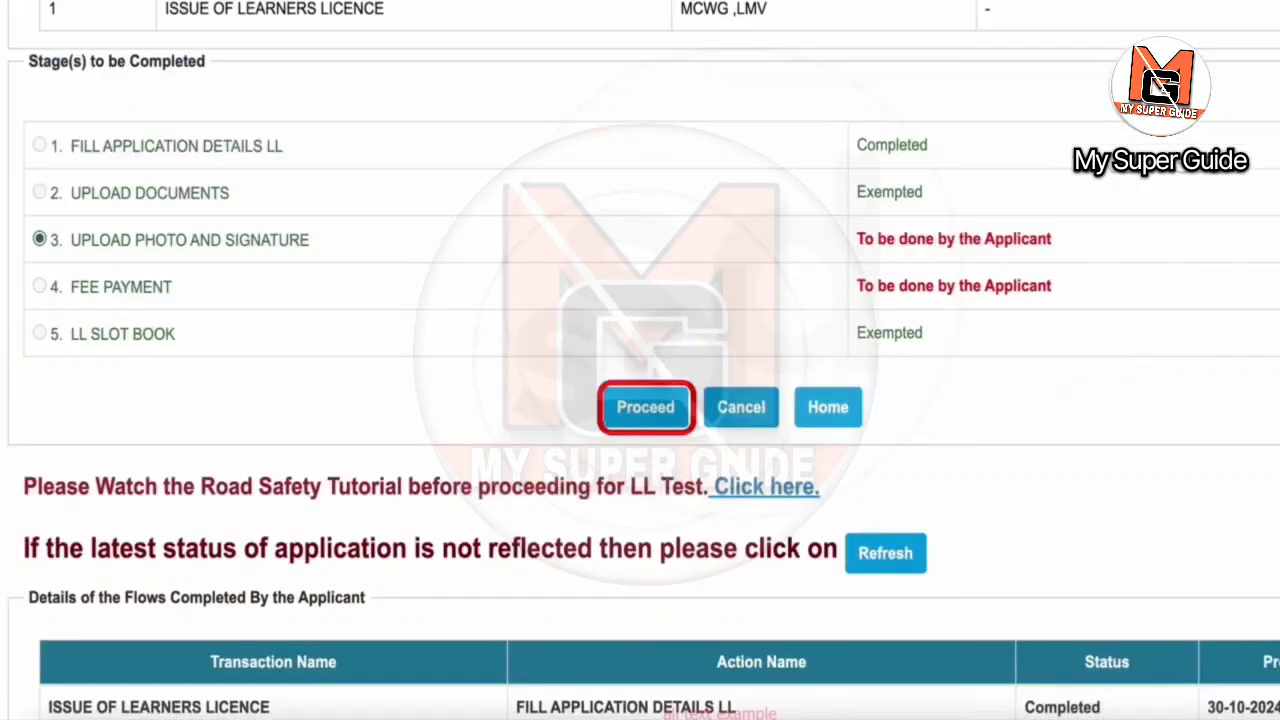
{"action": "left_click", "coordinate": [668, 408]}
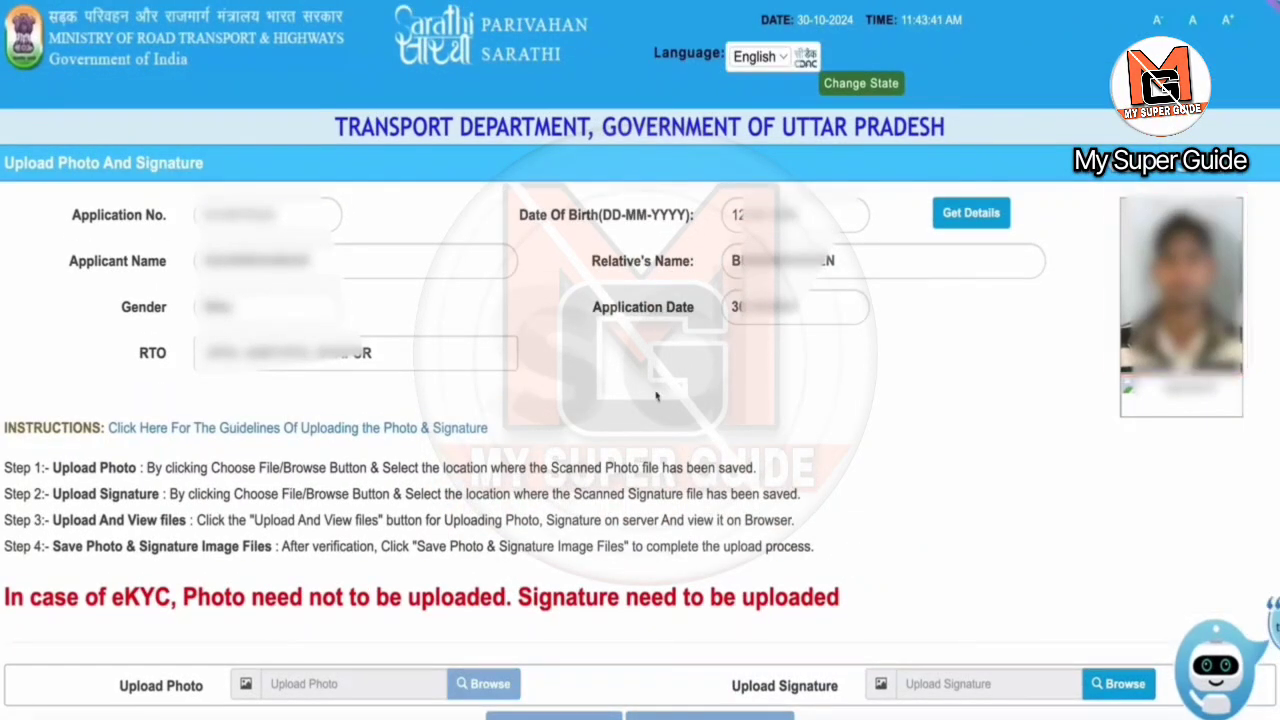
Step: Choose gas1.jpg as the applicant's signature file and upload it for viewing, leaving the photo field empty
{"action": "scroll", "coordinate": [702, 483], "scroll_direction": "down", "scroll_amount": 1}
{"action": "scroll", "coordinate": [704, 484], "scroll_direction": "down", "scroll_amount": 1}
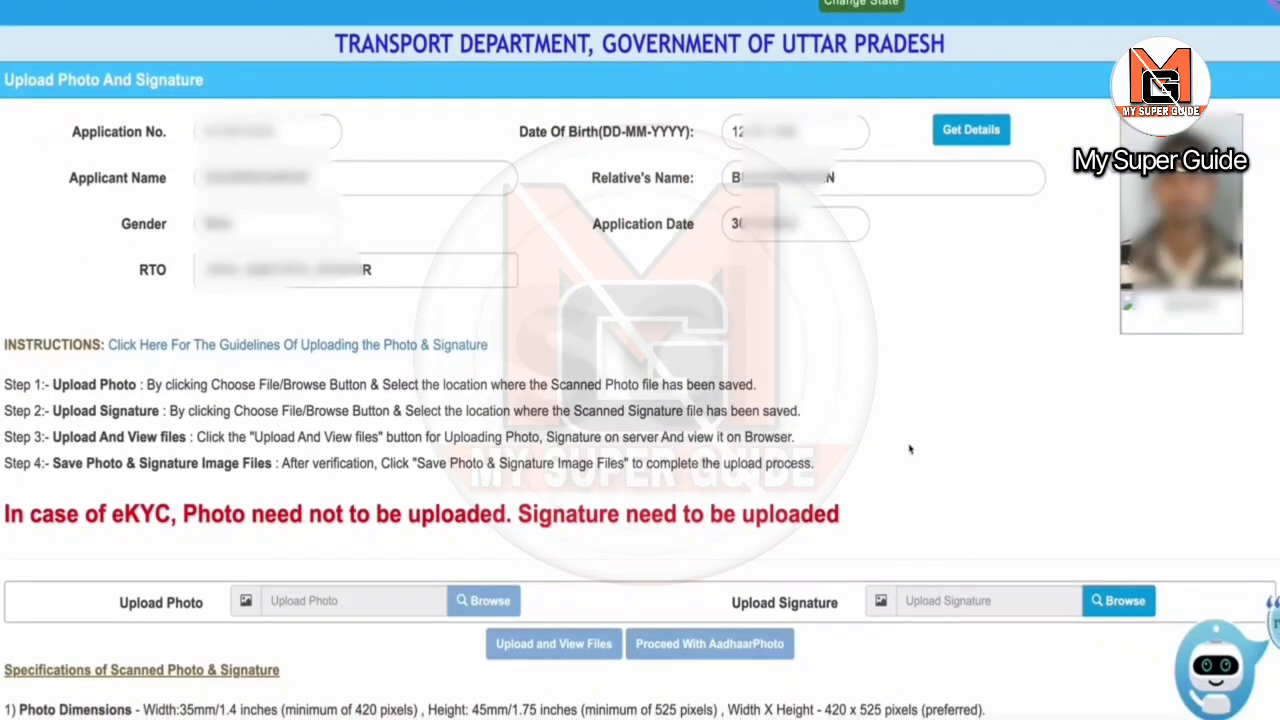
{"action": "scroll", "coordinate": [676, 505], "scroll_direction": "down", "scroll_amount": 2}
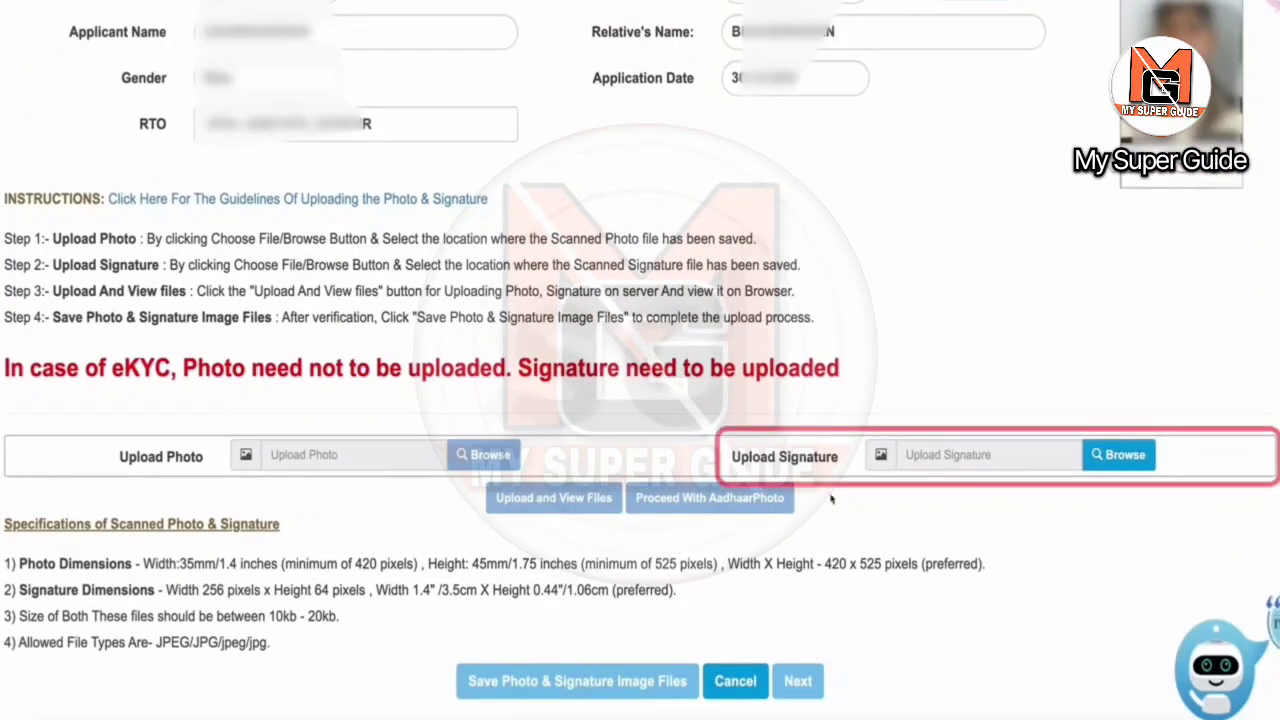
{"action": "left_click", "coordinate": [1097, 456]}
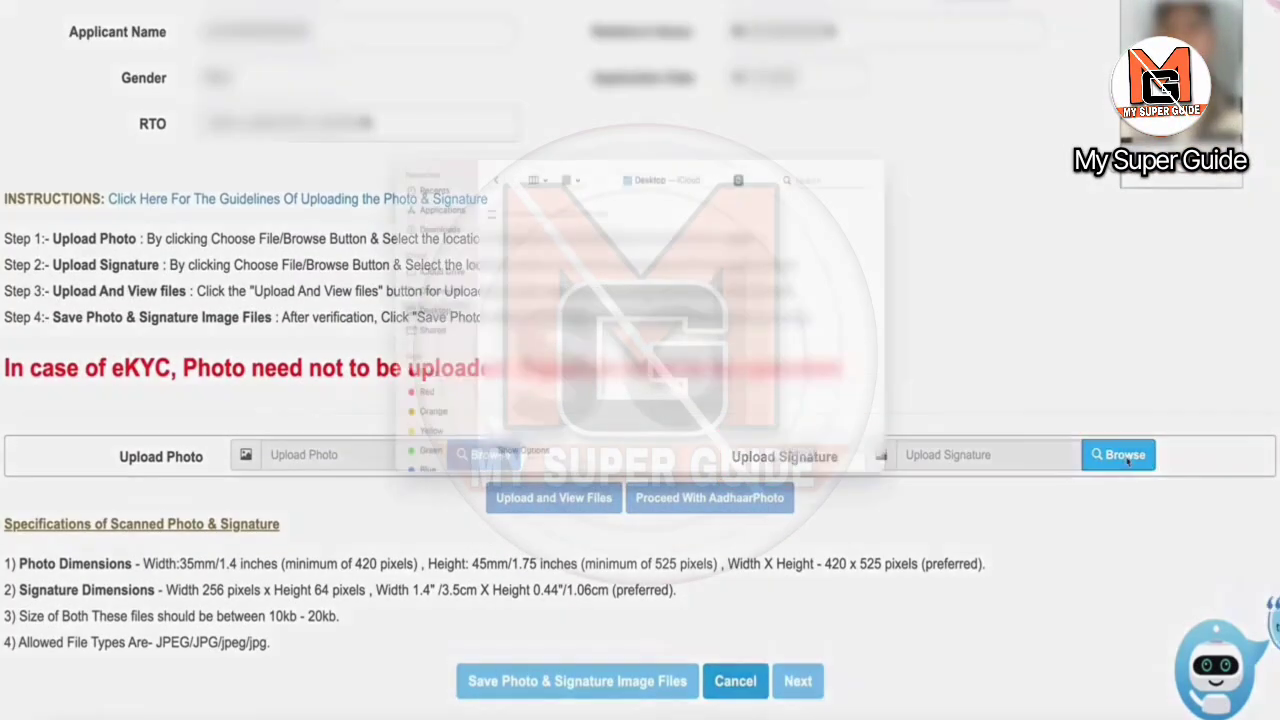
{"action": "left_click", "coordinate": [850, 469]}
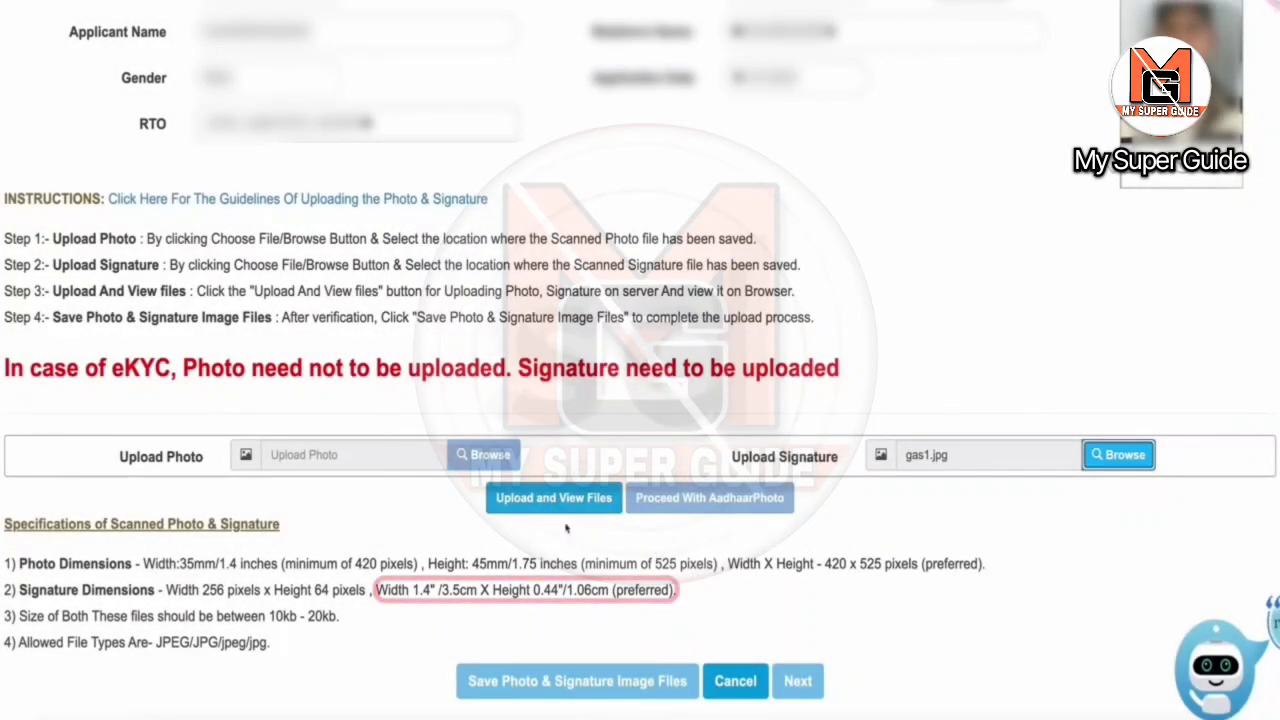
{"action": "left_click", "coordinate": [549, 498]}
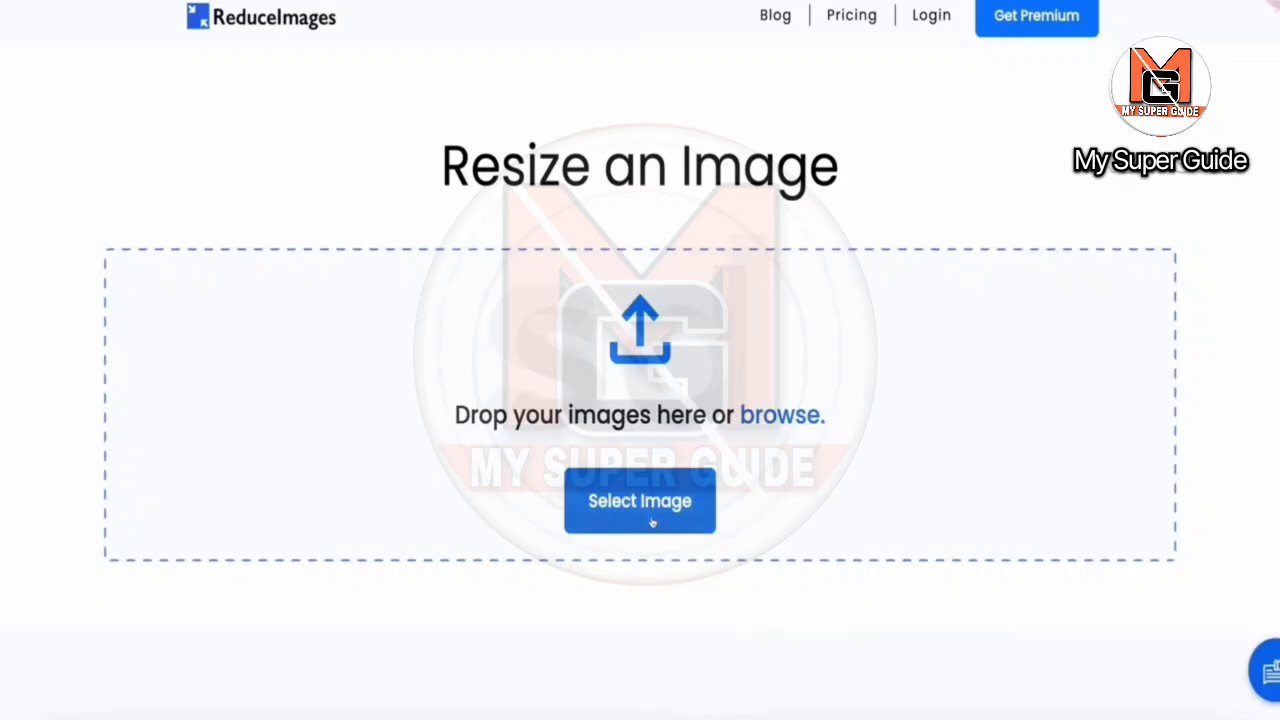
Step: Switch to the ReduceImages website and load photo2.jpg for resizing
{"action": "left_click", "coordinate": [663, 520]}
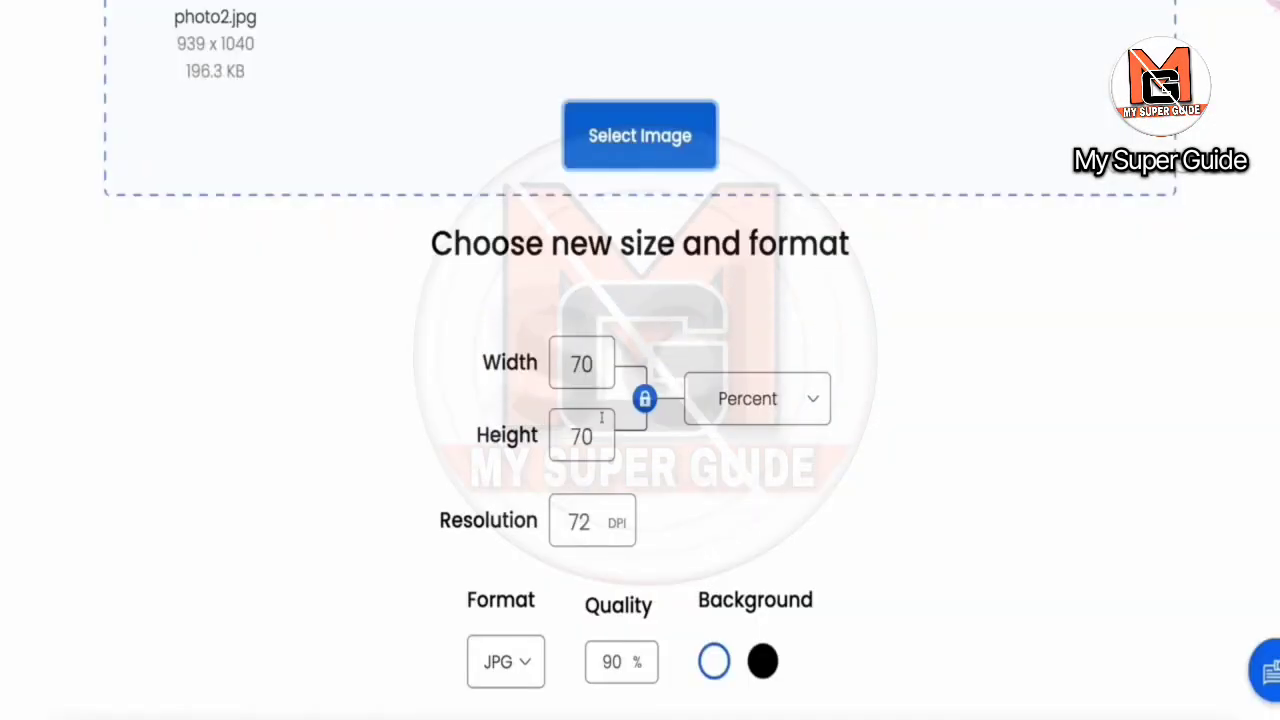
{"action": "scroll", "coordinate": [735, 453], "scroll_direction": "down", "scroll_amount": 3}
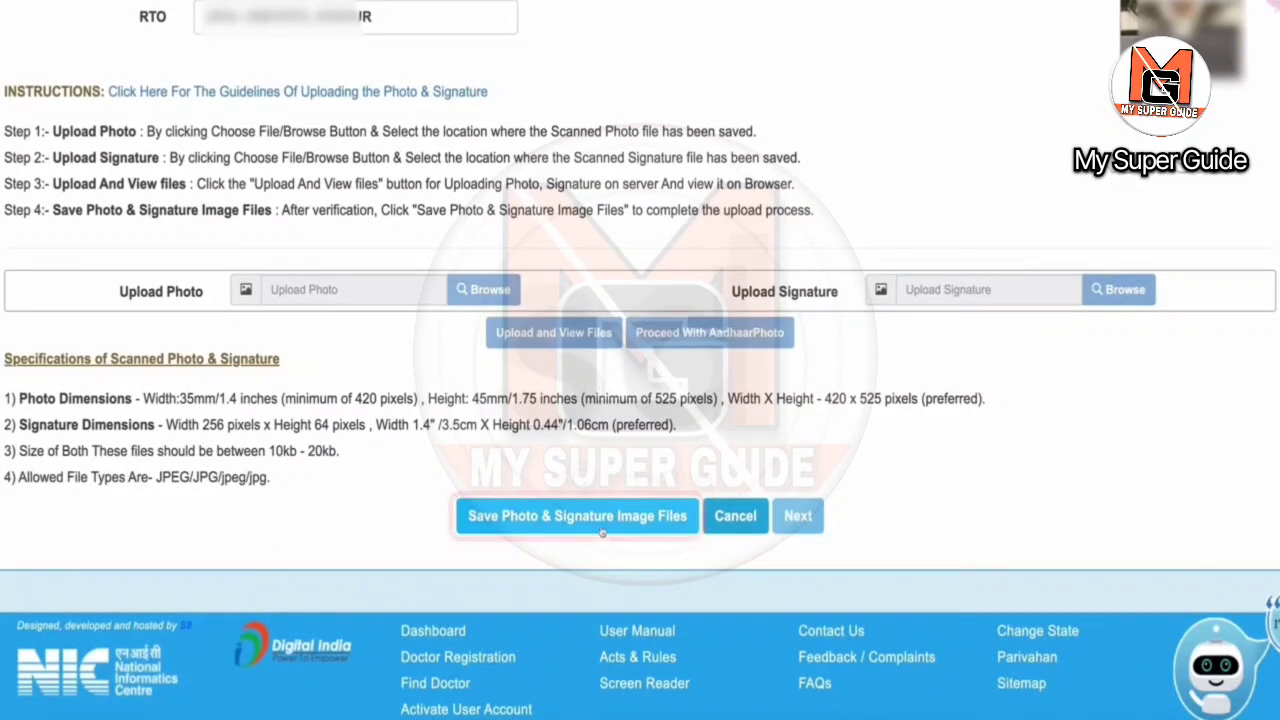
Step: Save the photo and signature image files, accept the confirmation and continue to the application status form
{"action": "left_click", "coordinate": [575, 517]}
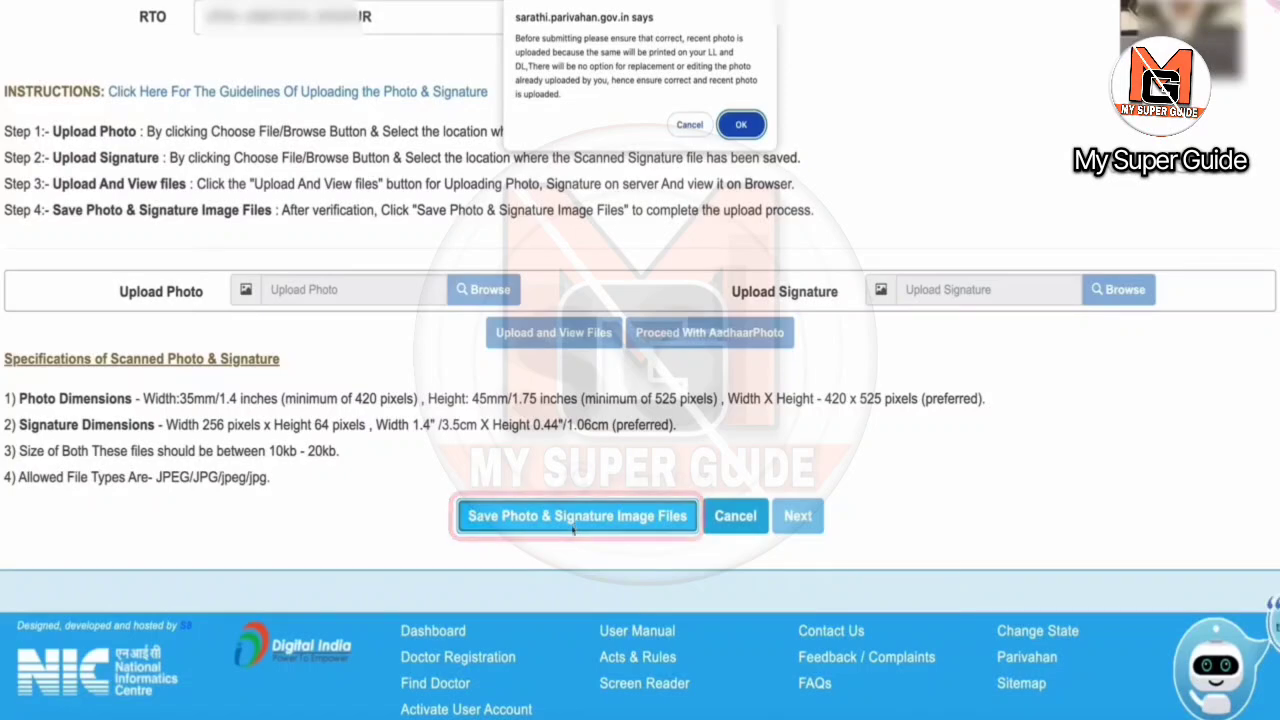
{"action": "left_click", "coordinate": [741, 125]}
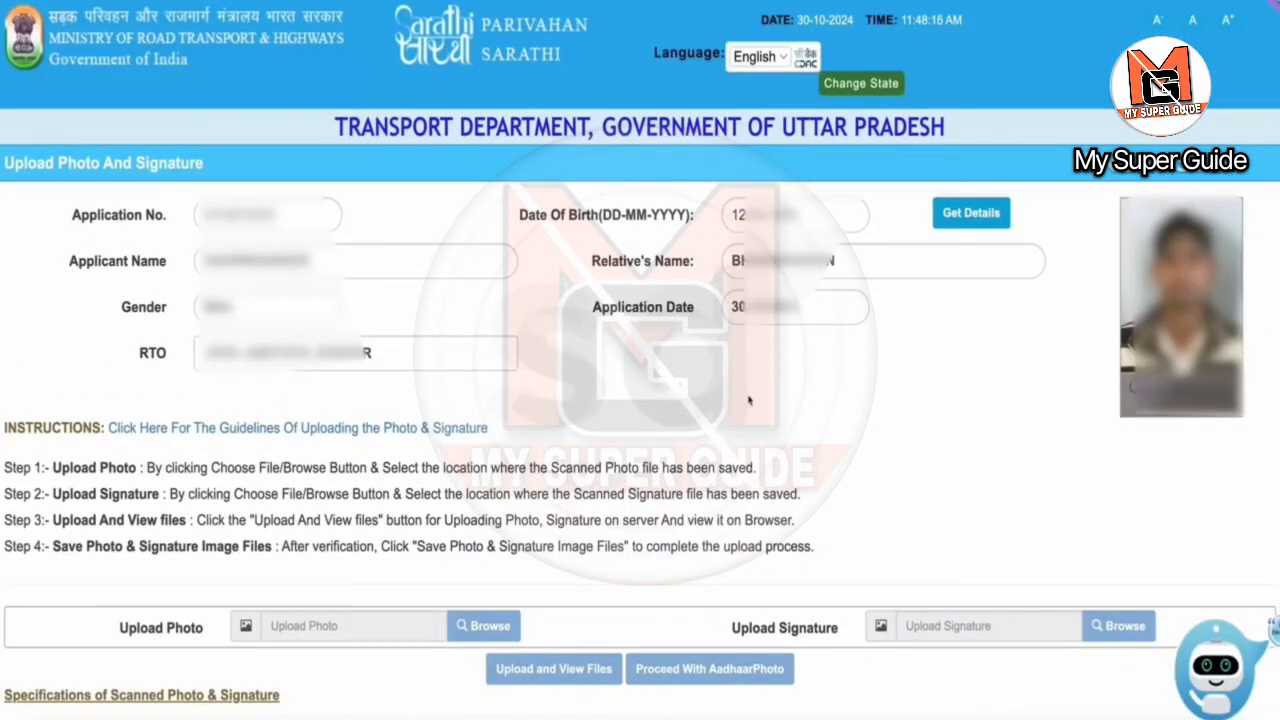
{"action": "scroll", "coordinate": [748, 400], "scroll_direction": "down", "scroll_amount": 4}
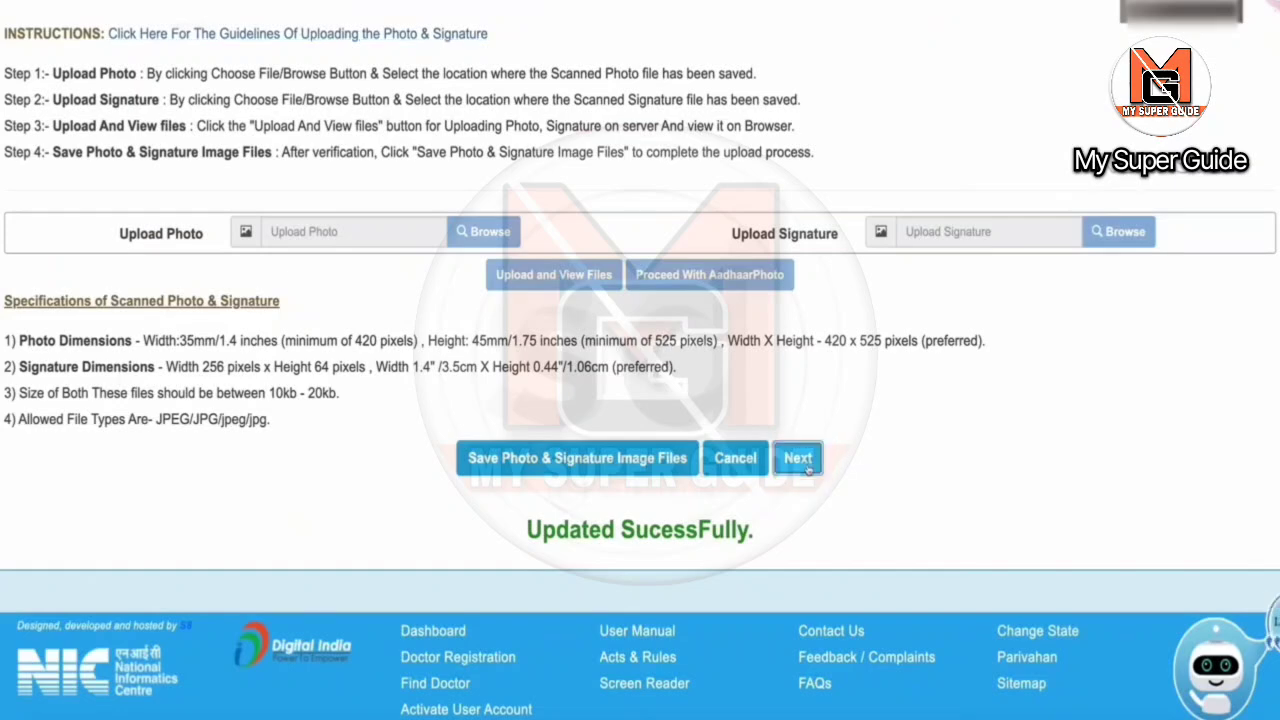
{"action": "left_click", "coordinate": [798, 458]}
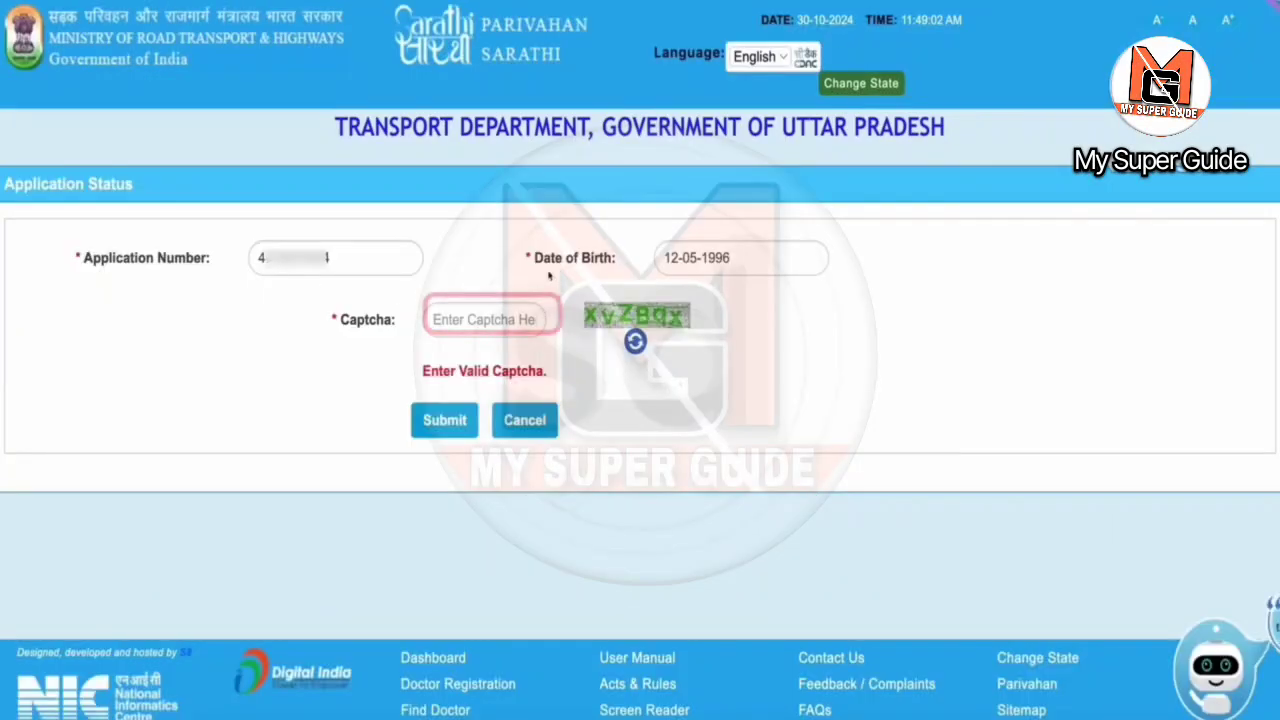
Step: Submit the application status form again and proceed to the FEE PAYMENT stage
{"action": "left_click", "coordinate": [446, 422]}
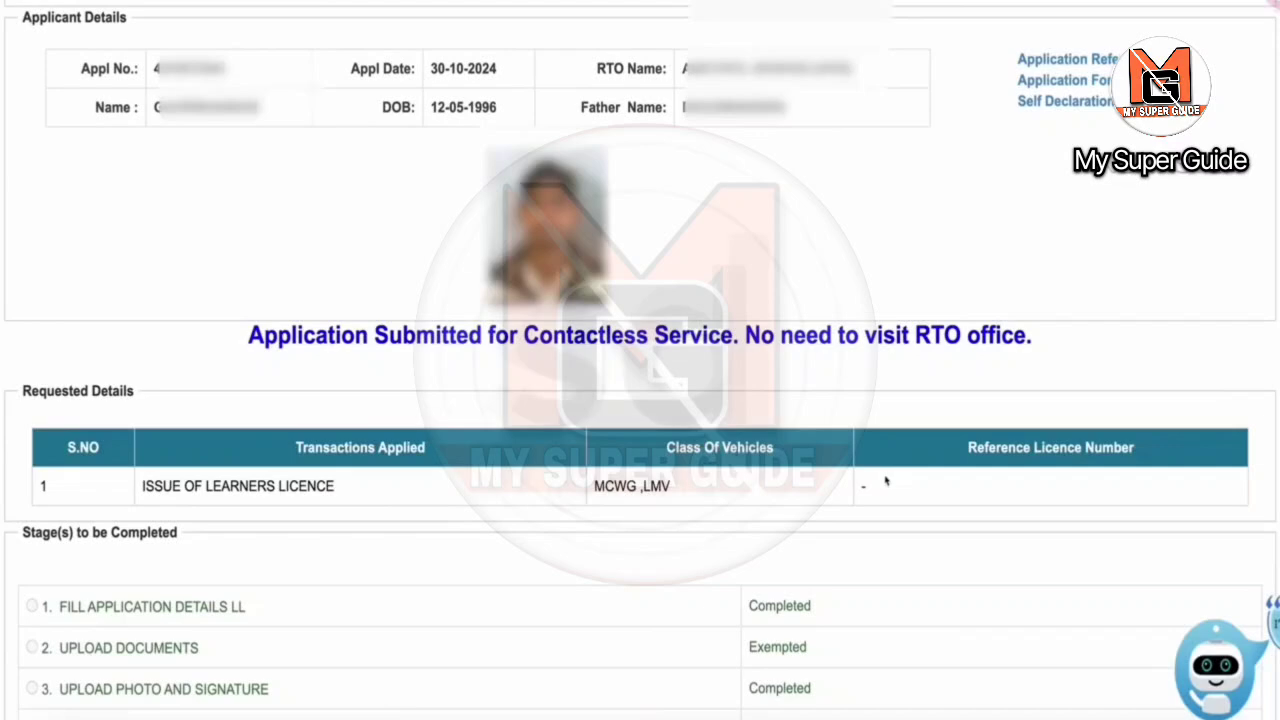
{"action": "scroll", "coordinate": [885, 482], "scroll_direction": "down", "scroll_amount": 5}
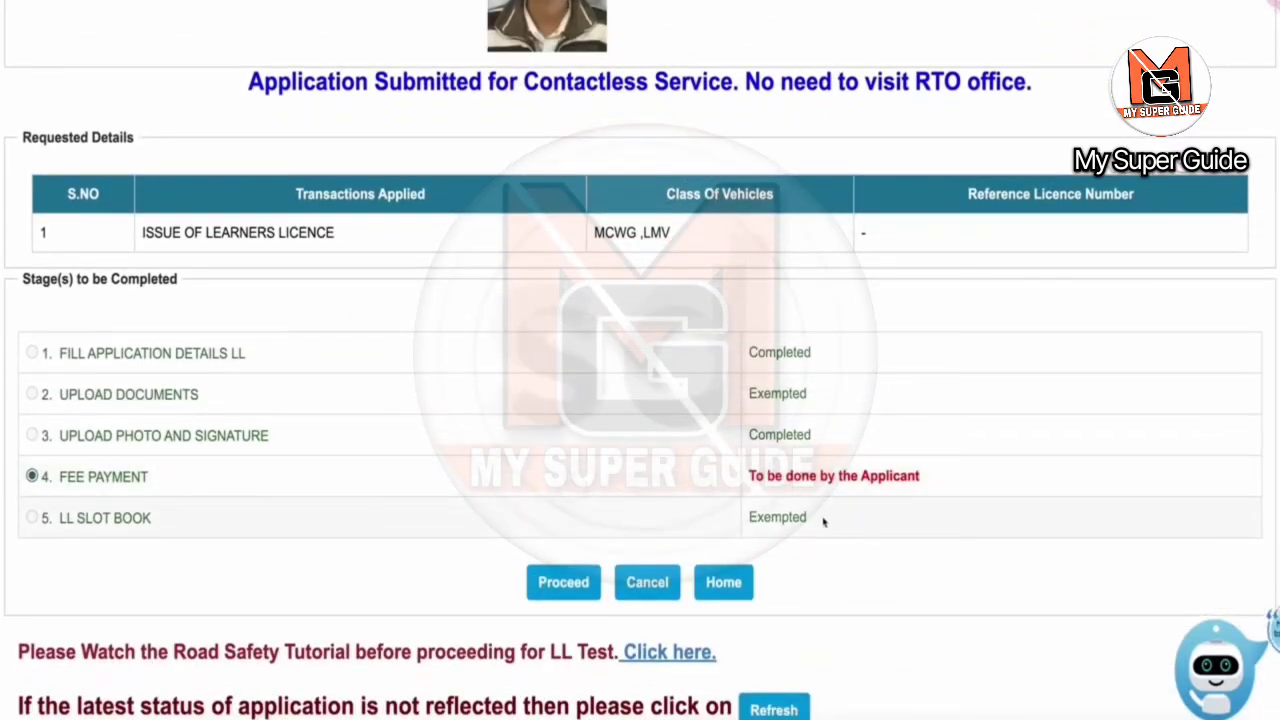
{"action": "scroll", "coordinate": [866, 529], "scroll_direction": "down", "scroll_amount": 3}
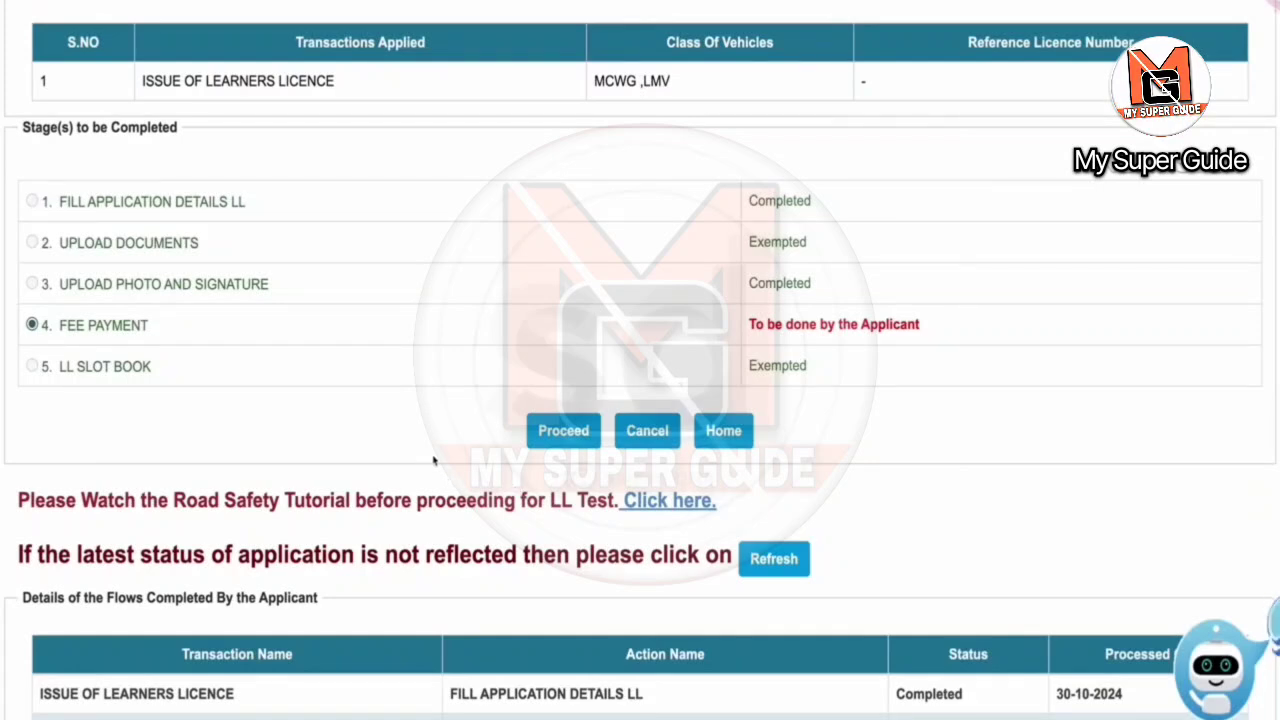
{"action": "scroll", "coordinate": [541, 359], "scroll_direction": "down", "scroll_amount": 3}
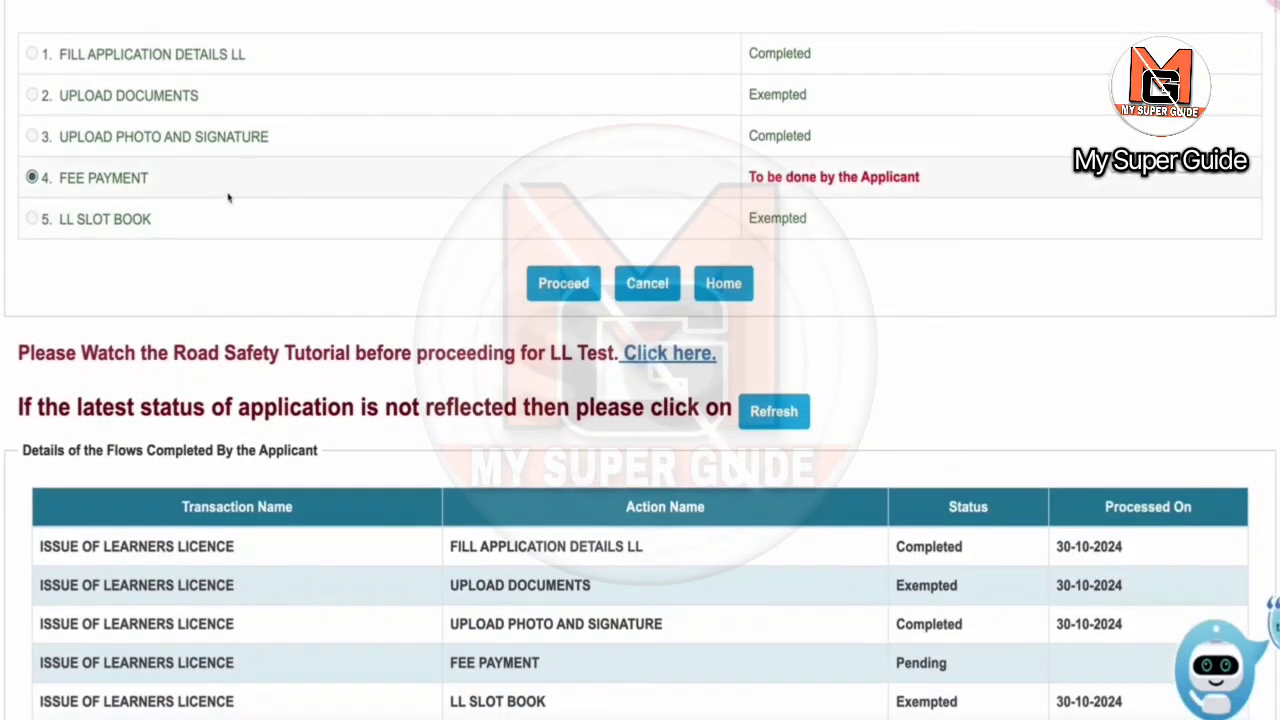
{"action": "left_click", "coordinate": [598, 295]}
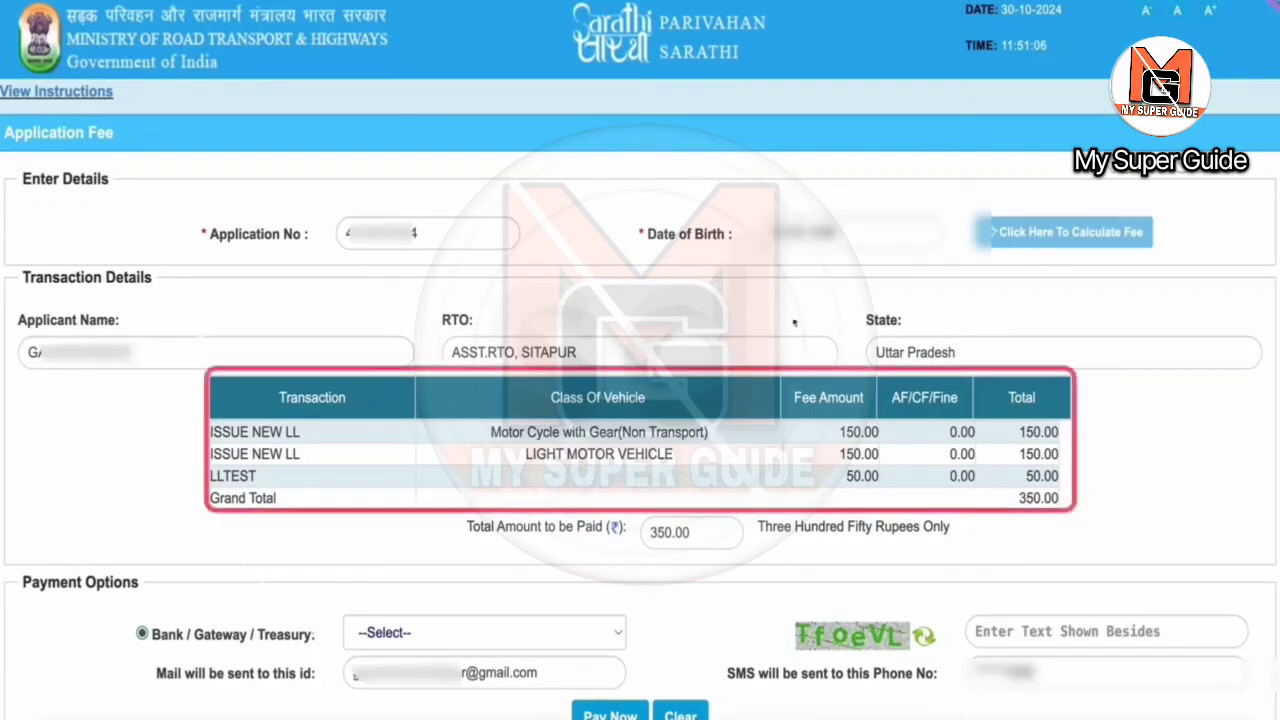
Step: Choose Common PGI as the fee's payment option, fill in the captcha and proceed to payment, agreeing to the terms and conditions
{"action": "scroll", "coordinate": [858, 513], "scroll_direction": "down", "scroll_amount": 3}
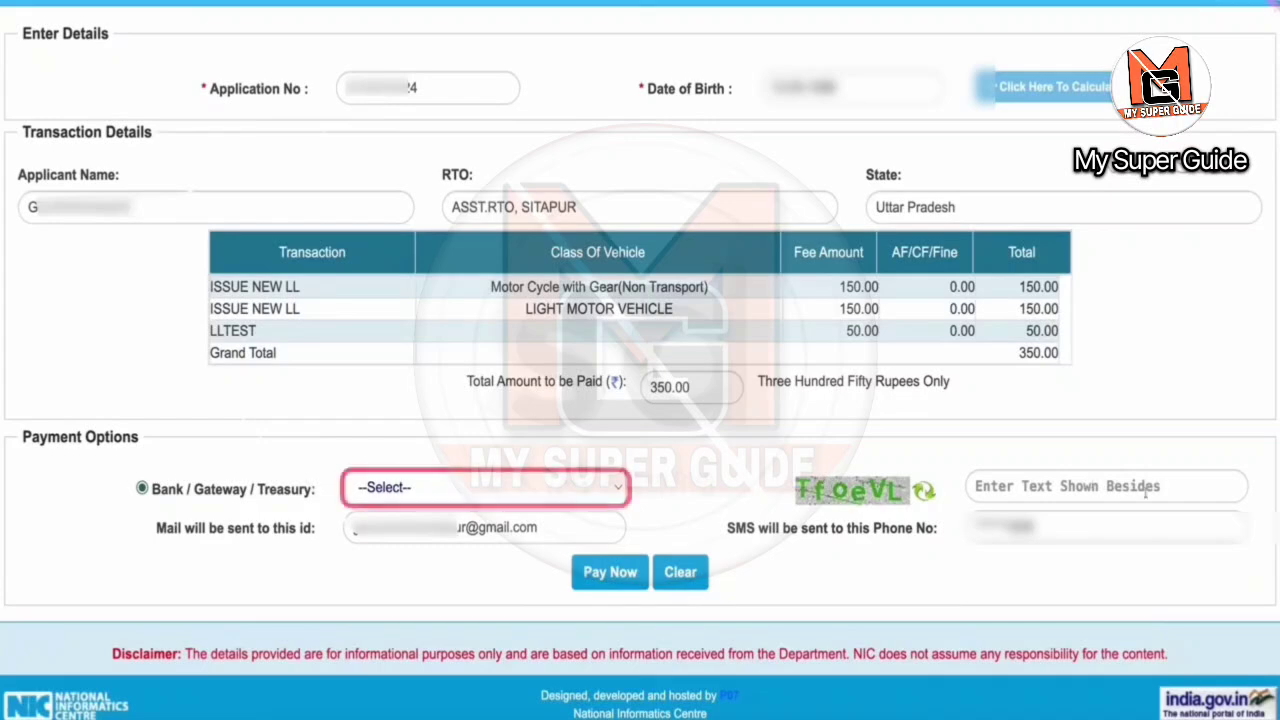
{"action": "left_click", "coordinate": [588, 487]}
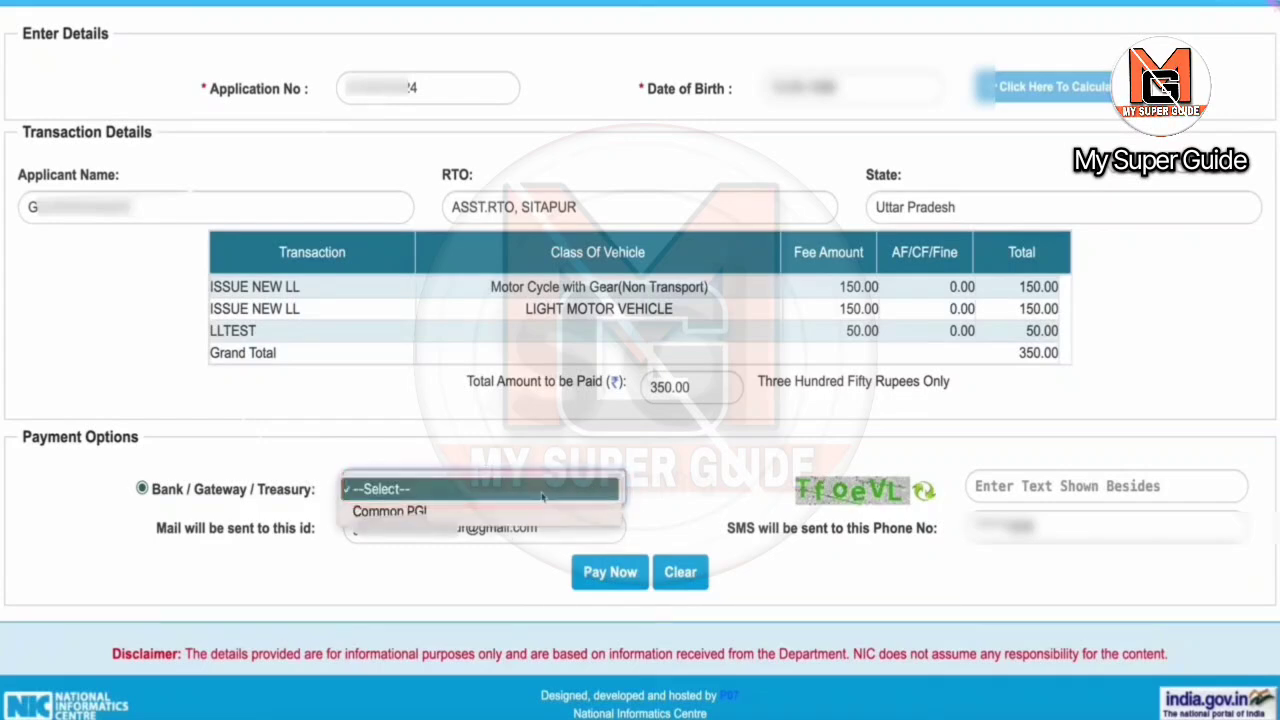
{"action": "left_click", "coordinate": [488, 511]}
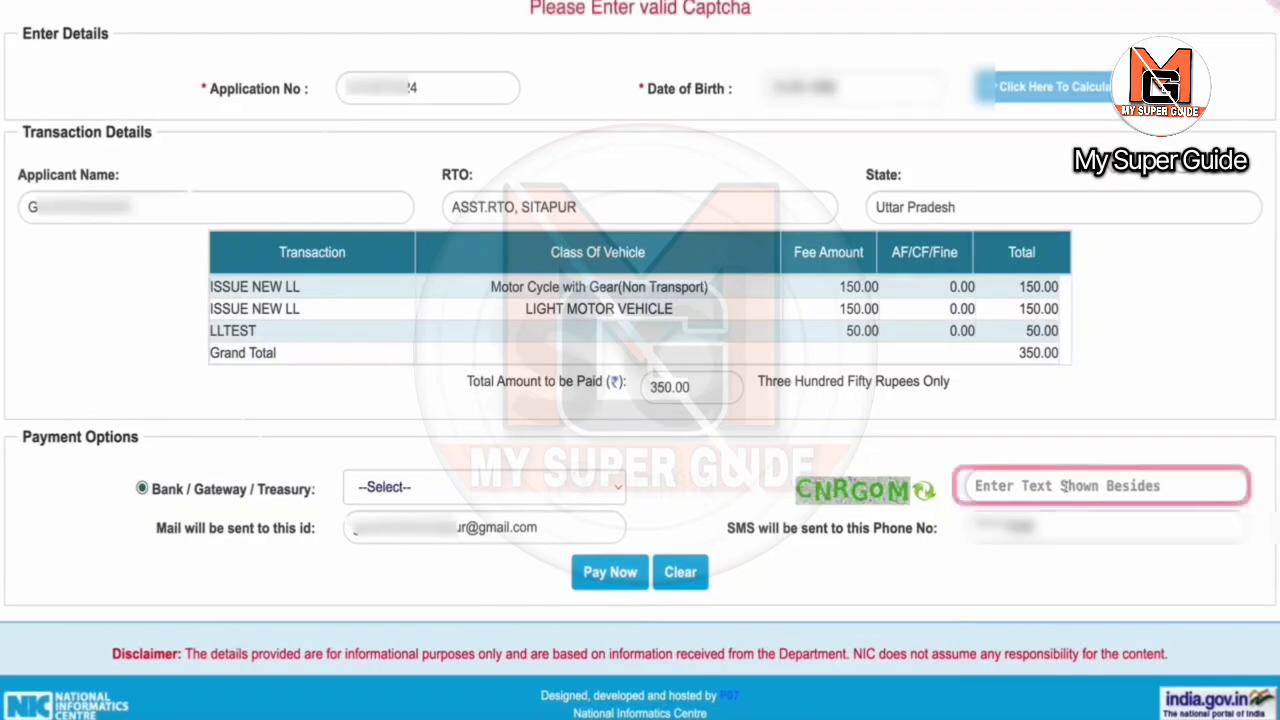
{"action": "type", "text": "CN"}
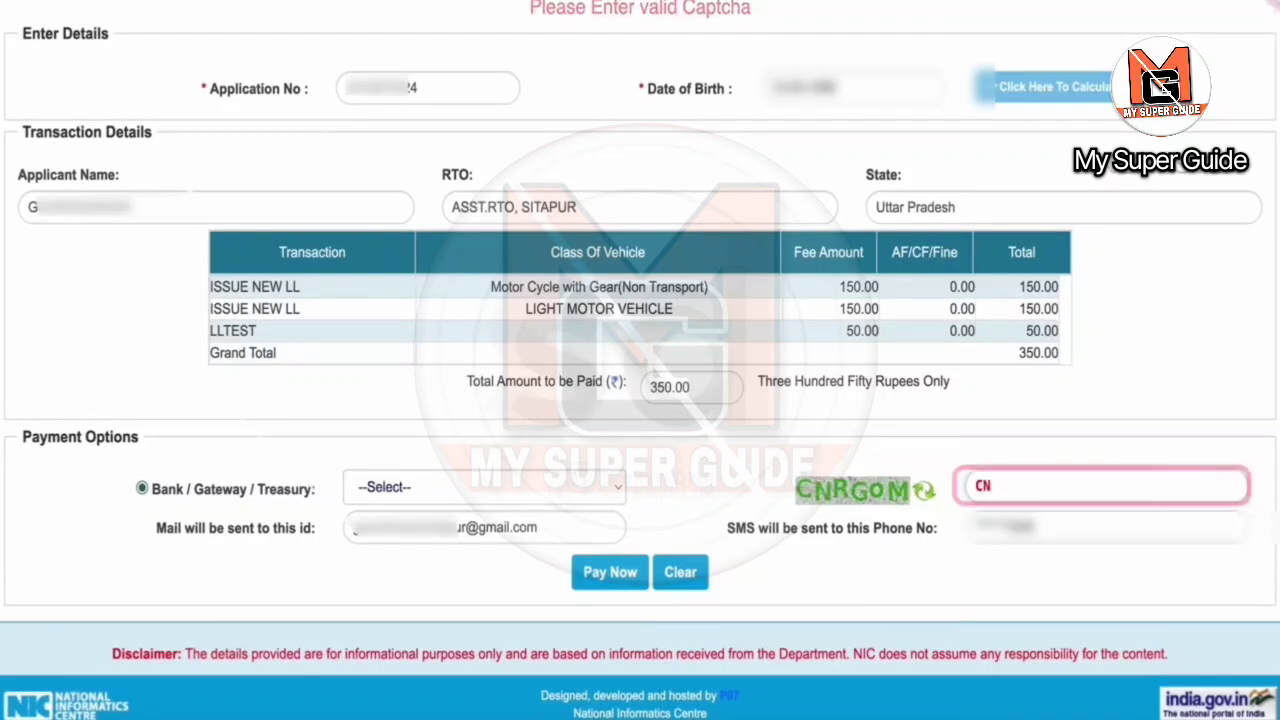
{"action": "type", "text": "RG"}
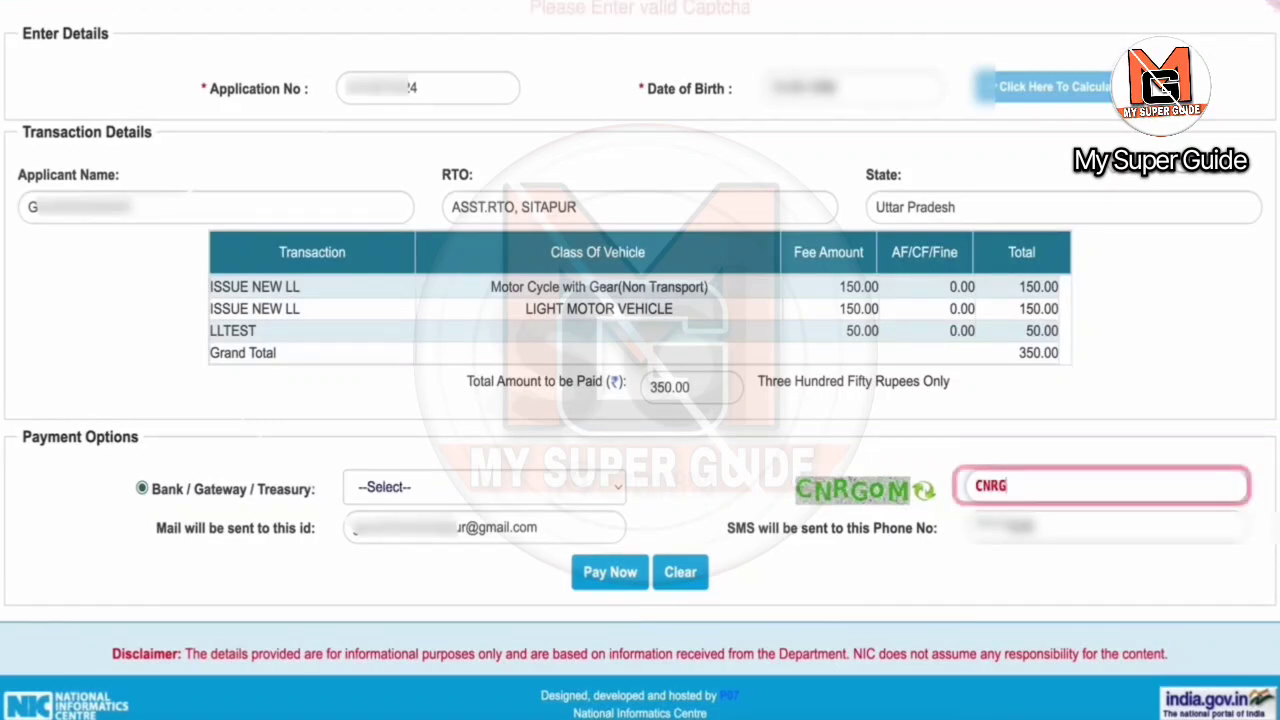
{"action": "type", "text": "OM"}
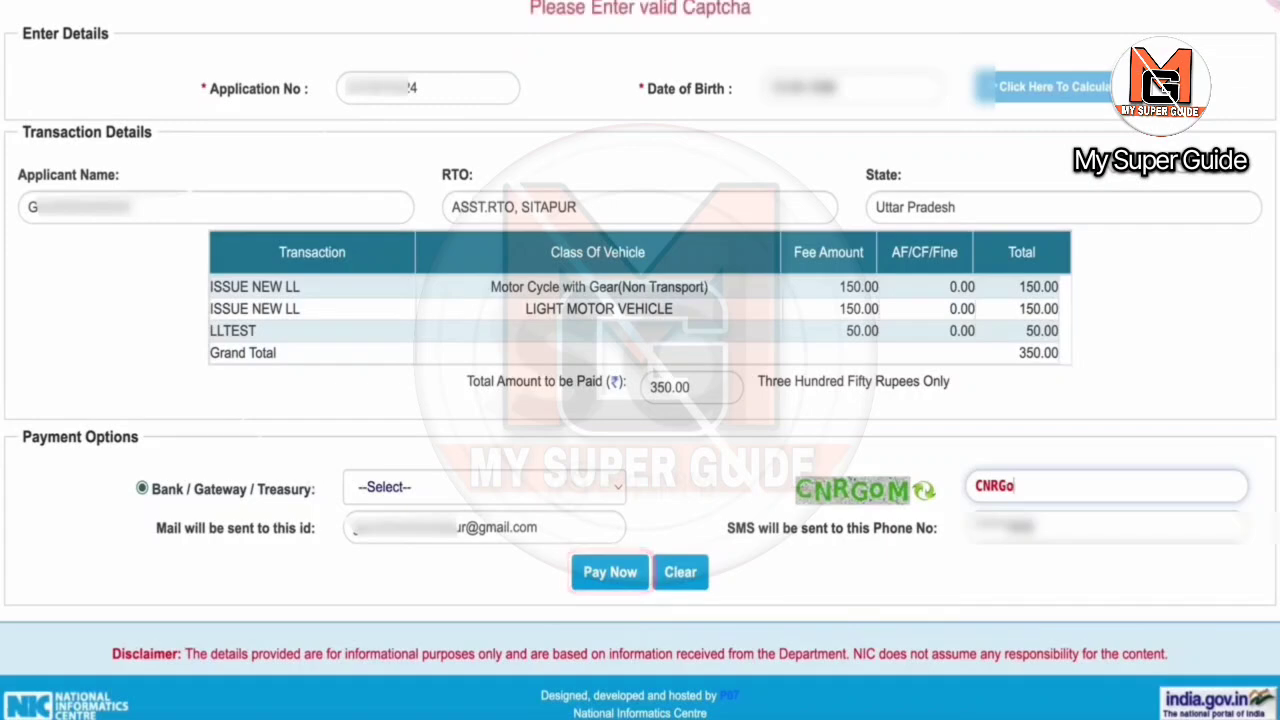
{"action": "key", "text": "Return"}
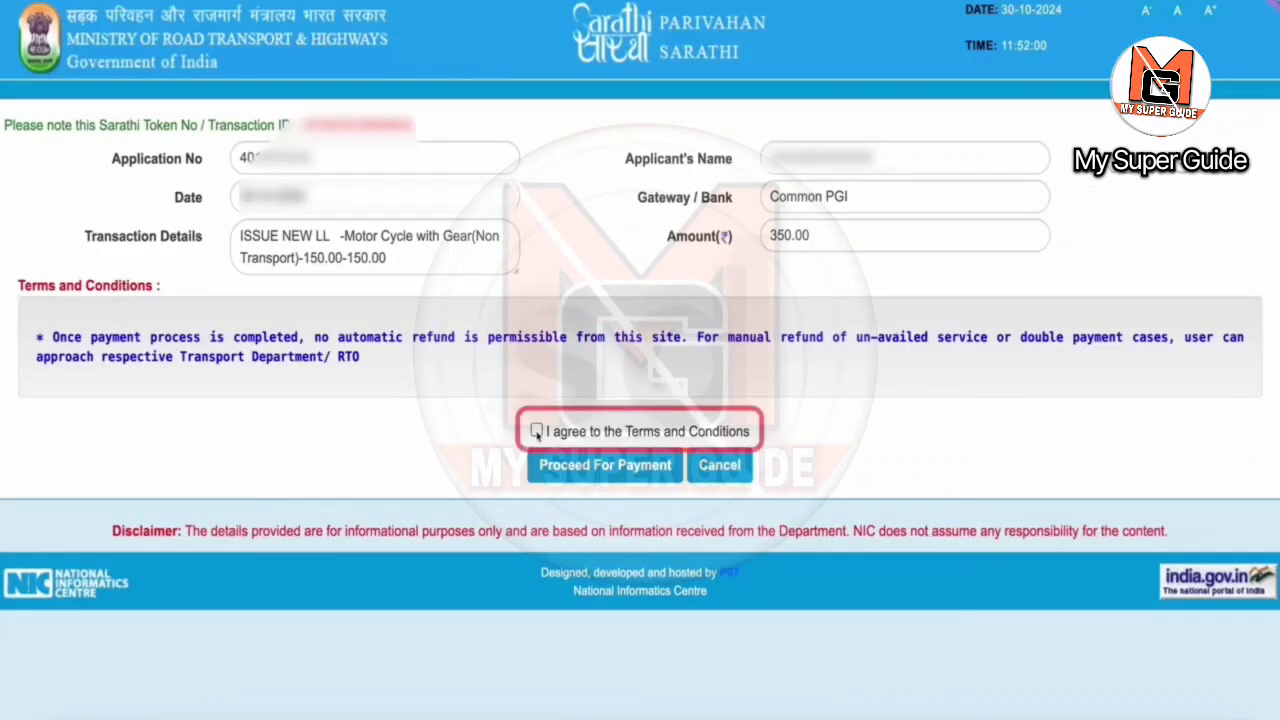
{"action": "left_click", "coordinate": [630, 477]}
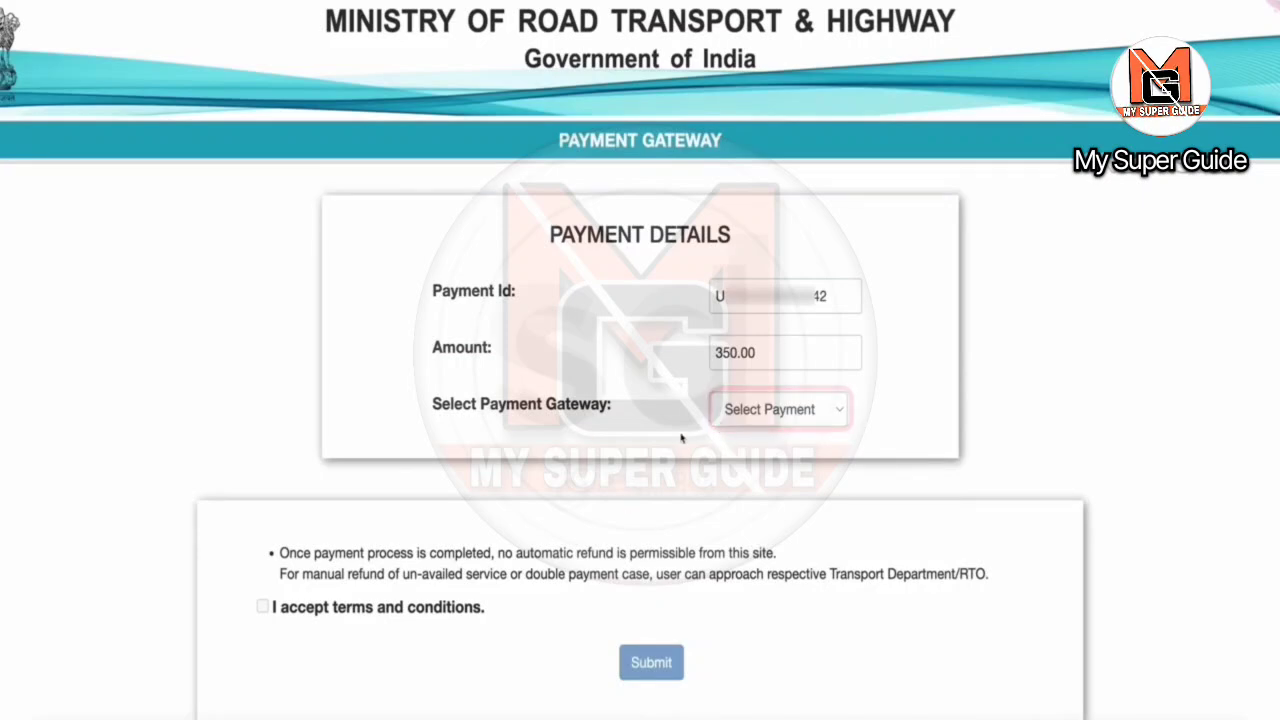
Step: Select SBI (Multi Bank Payment) as the payment gateway, accept its terms and conditions and submit the payment details
{"action": "left_click", "coordinate": [770, 413]}
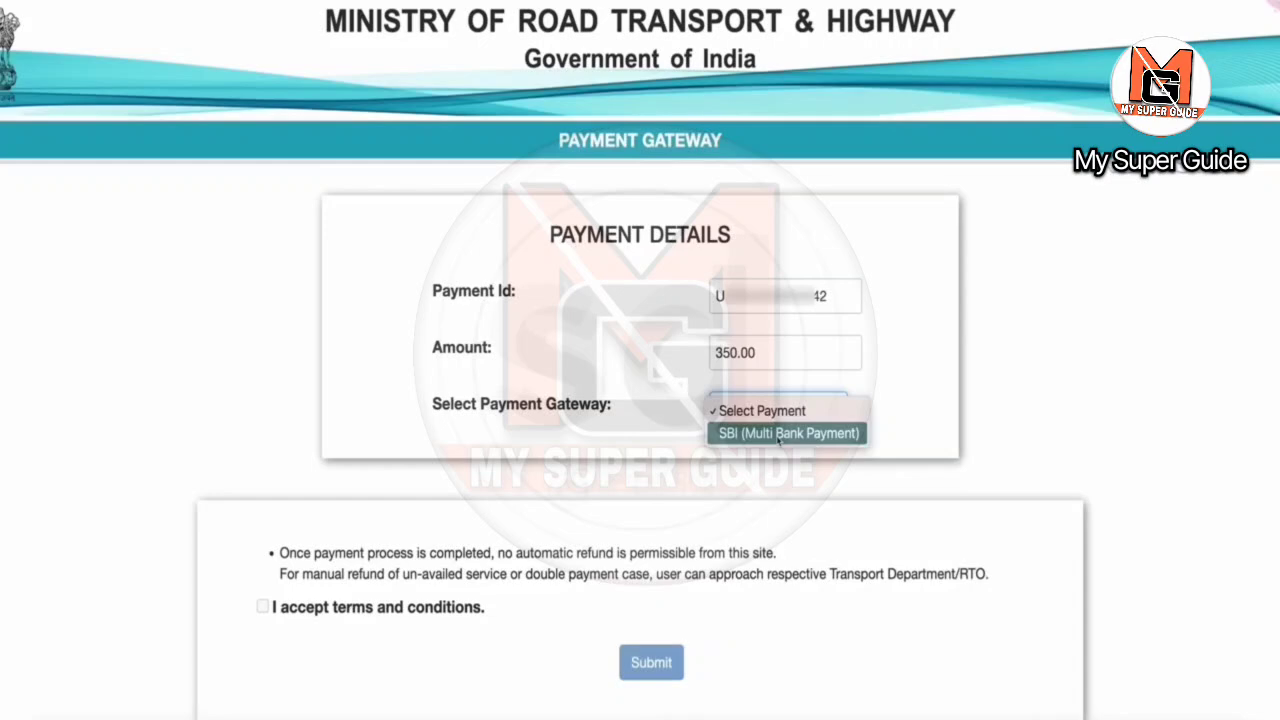
{"action": "left_click", "coordinate": [779, 434]}
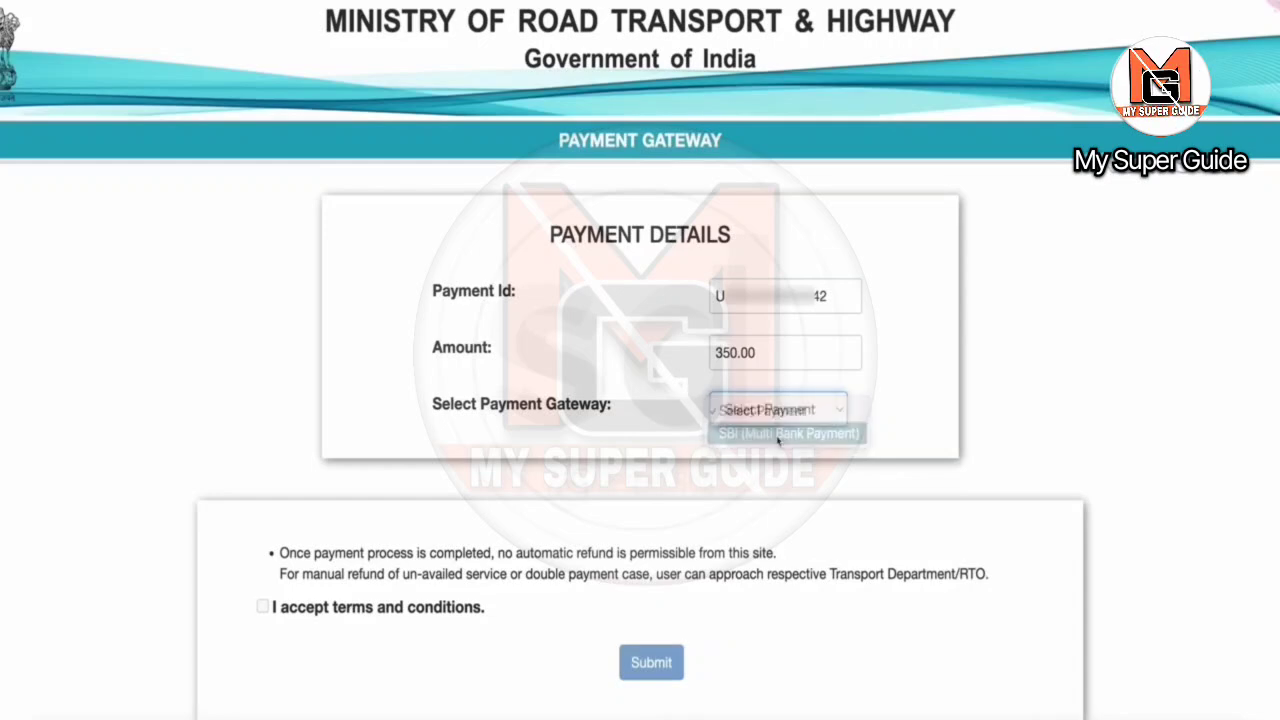
{"action": "scroll", "coordinate": [697, 455], "scroll_direction": "down", "scroll_amount": 3}
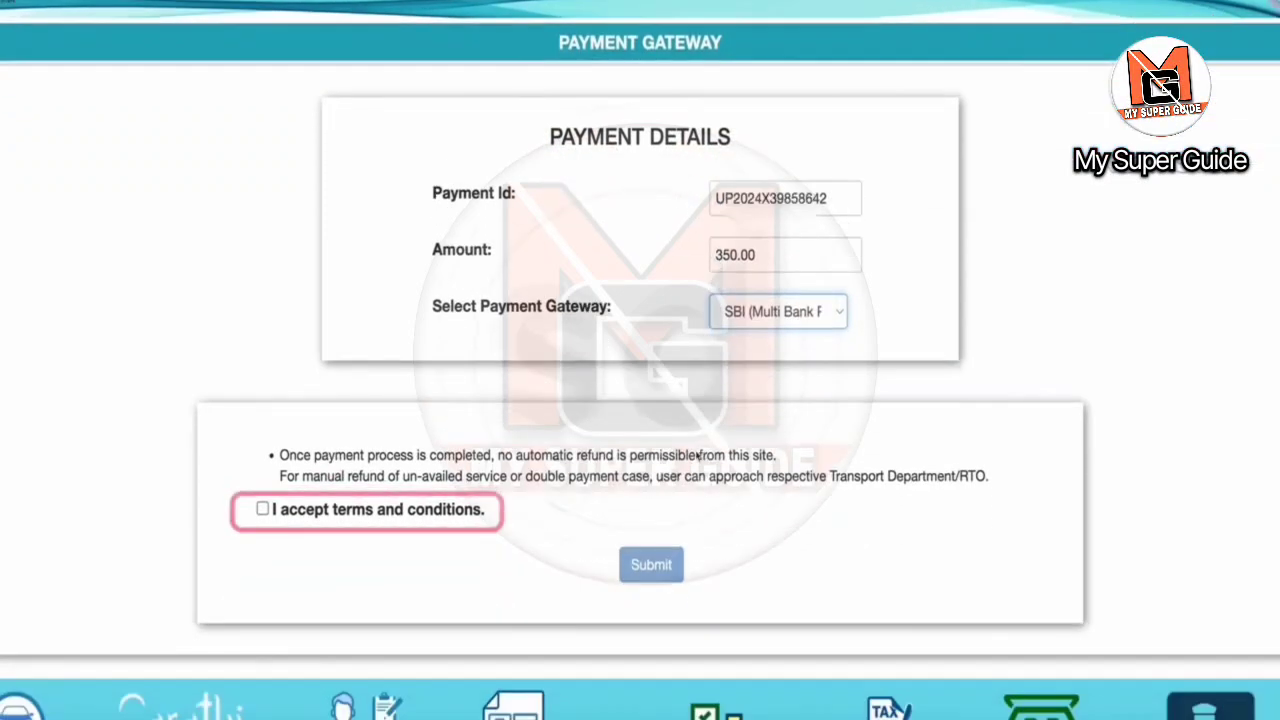
{"action": "left_click", "coordinate": [262, 463]}
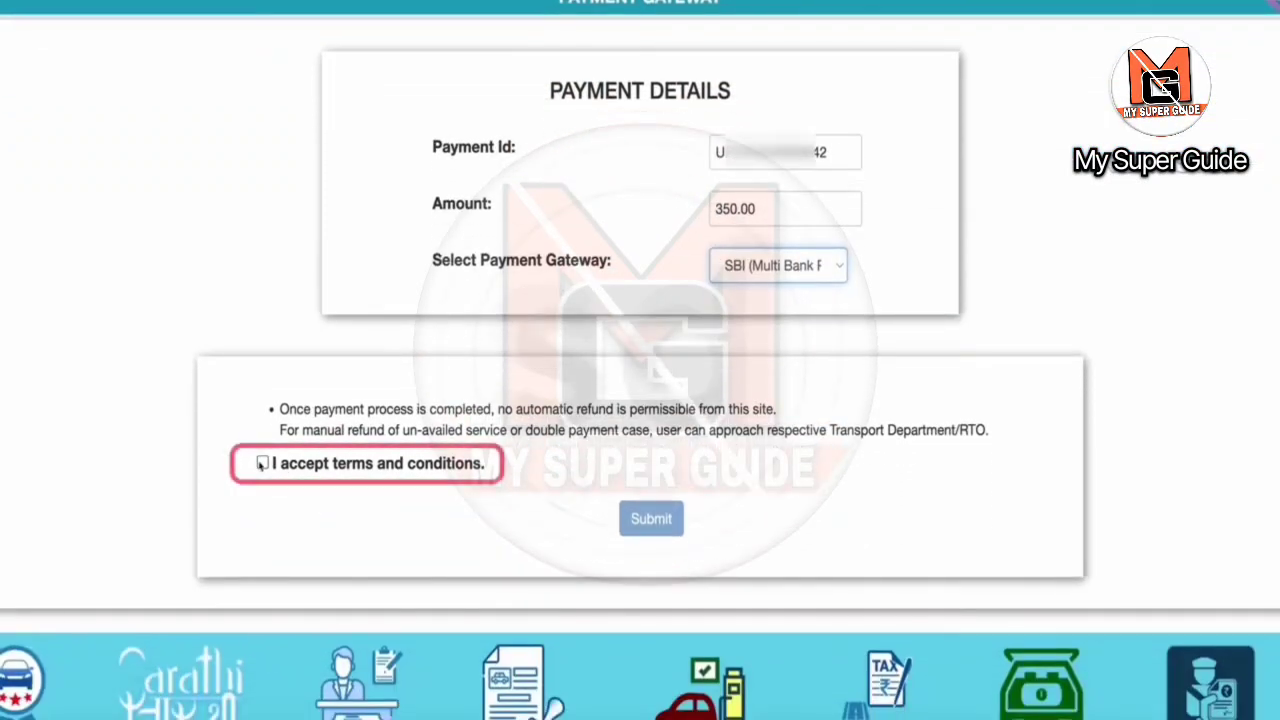
{"action": "left_click", "coordinate": [663, 526]}
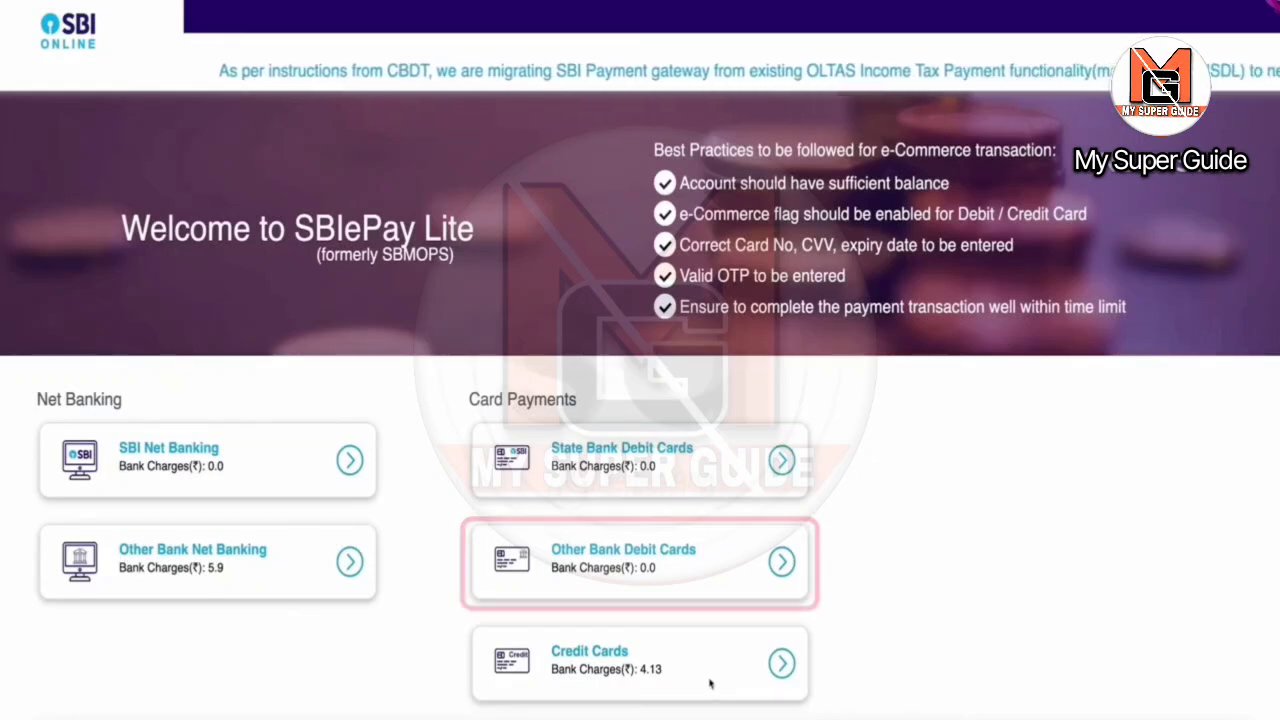
Step: Pay the fee through Other Bank Debit Cards, confirming the payment details and submitting the bank's OTP
{"action": "left_click", "coordinate": [646, 566]}
{"action": "scroll", "coordinate": [631, 566], "scroll_direction": "down", "scroll_amount": 1}
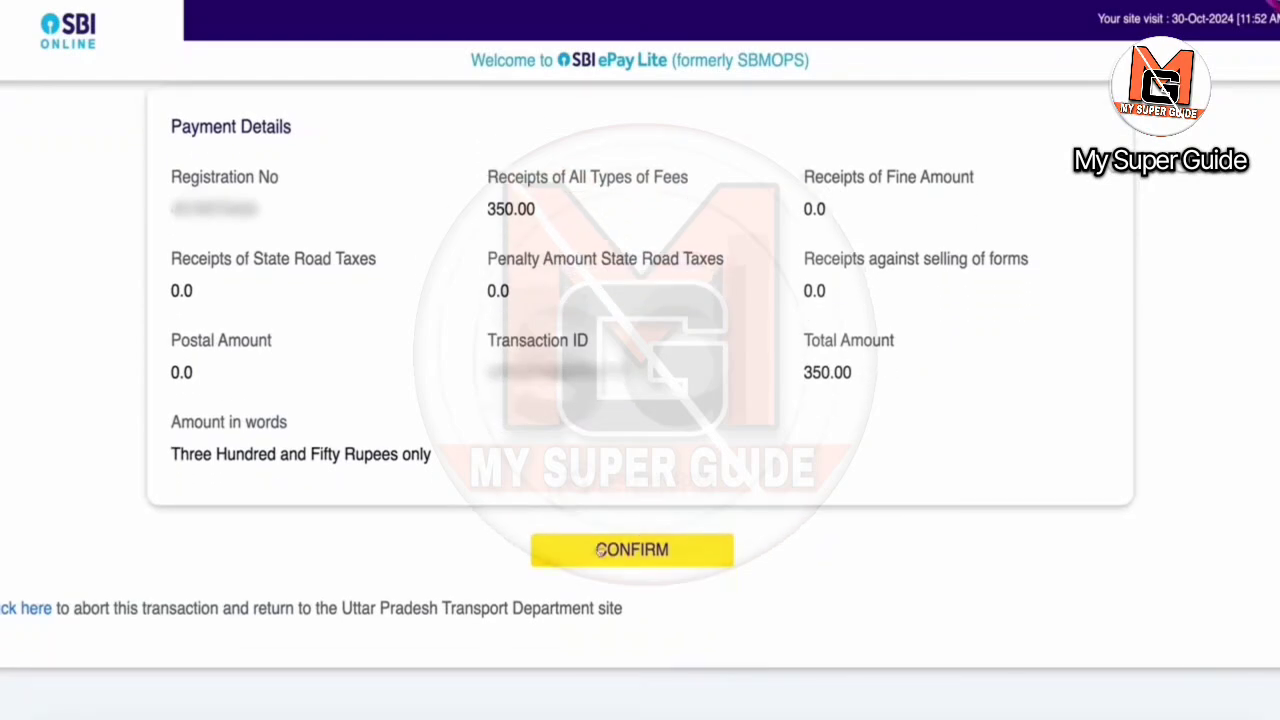
{"action": "left_click", "coordinate": [651, 551]}
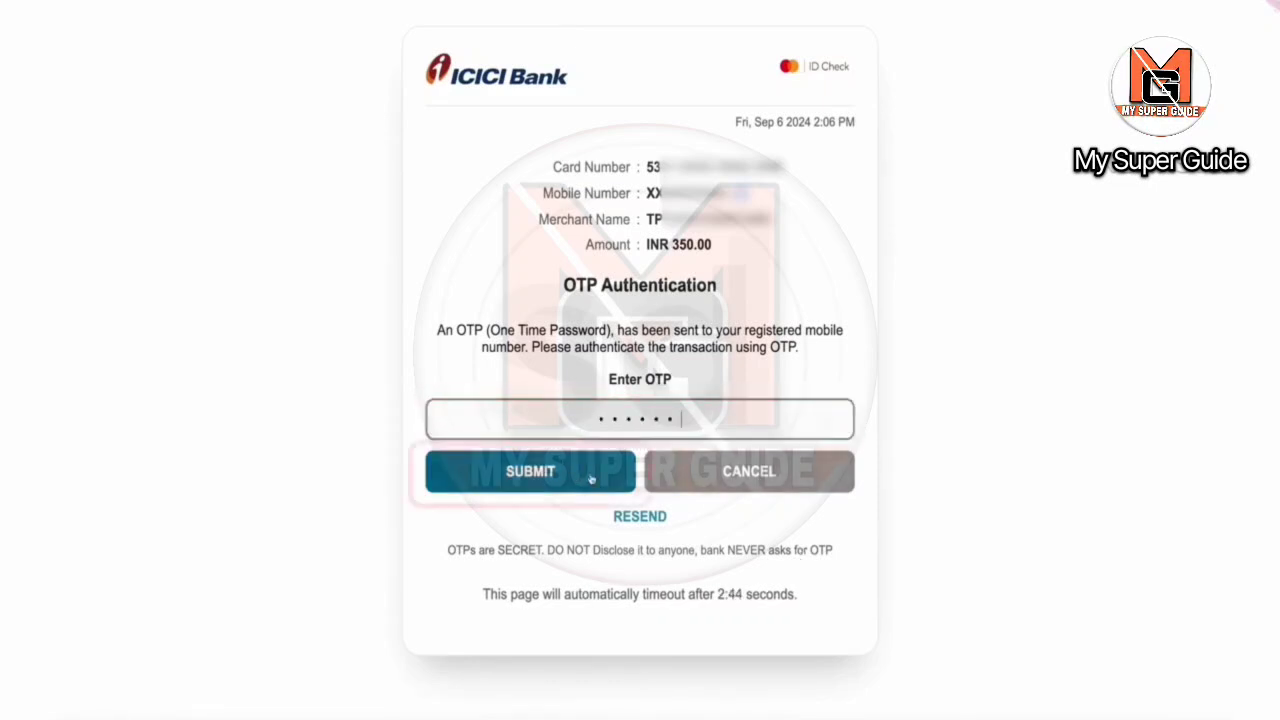
{"action": "left_click", "coordinate": [557, 480]}
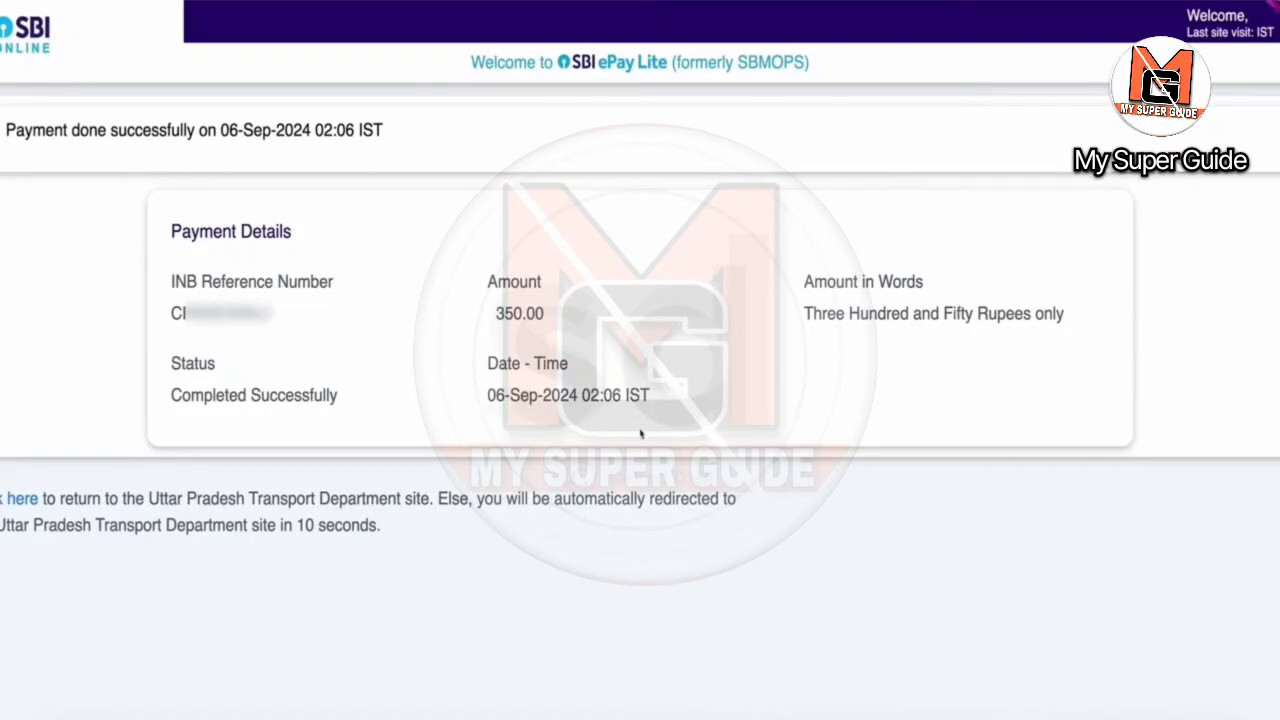
{"action": "scroll", "coordinate": [586, 458], "scroll_direction": "down", "scroll_amount": 3}
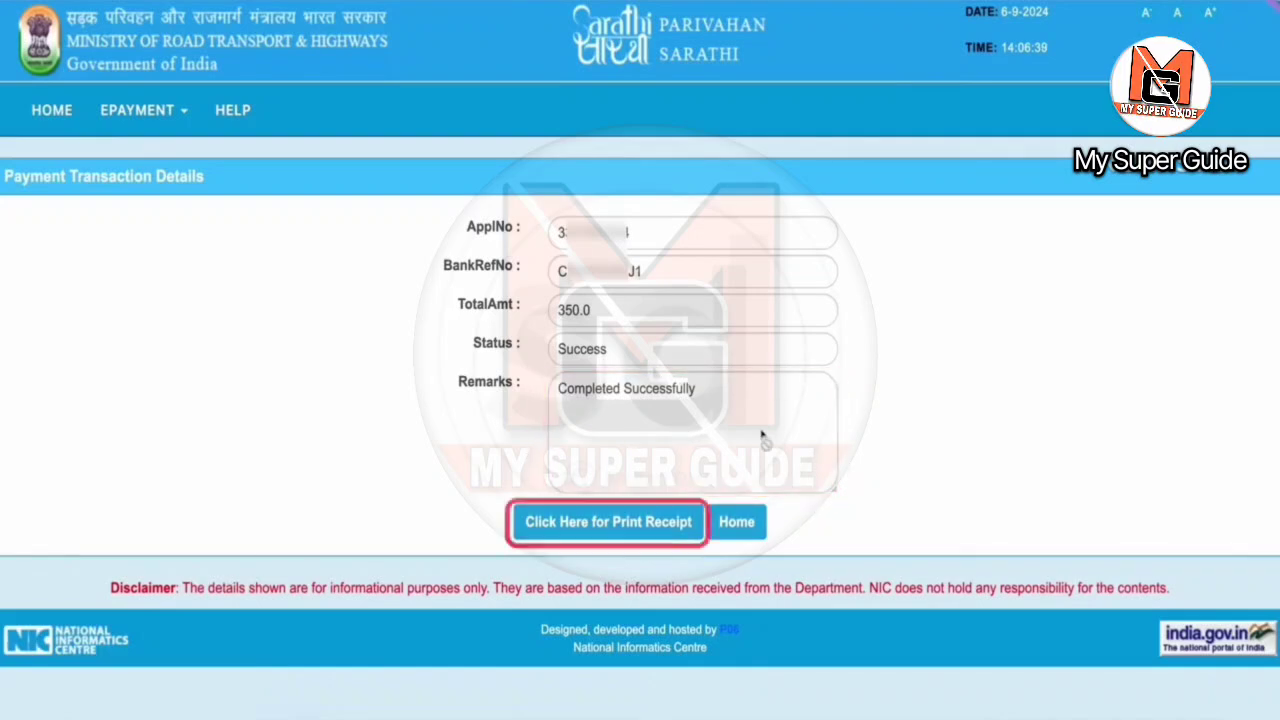
Step: Open the form for printing the payment receipt, fill in its captcha and get the receipt details
{"action": "left_click", "coordinate": [612, 534]}
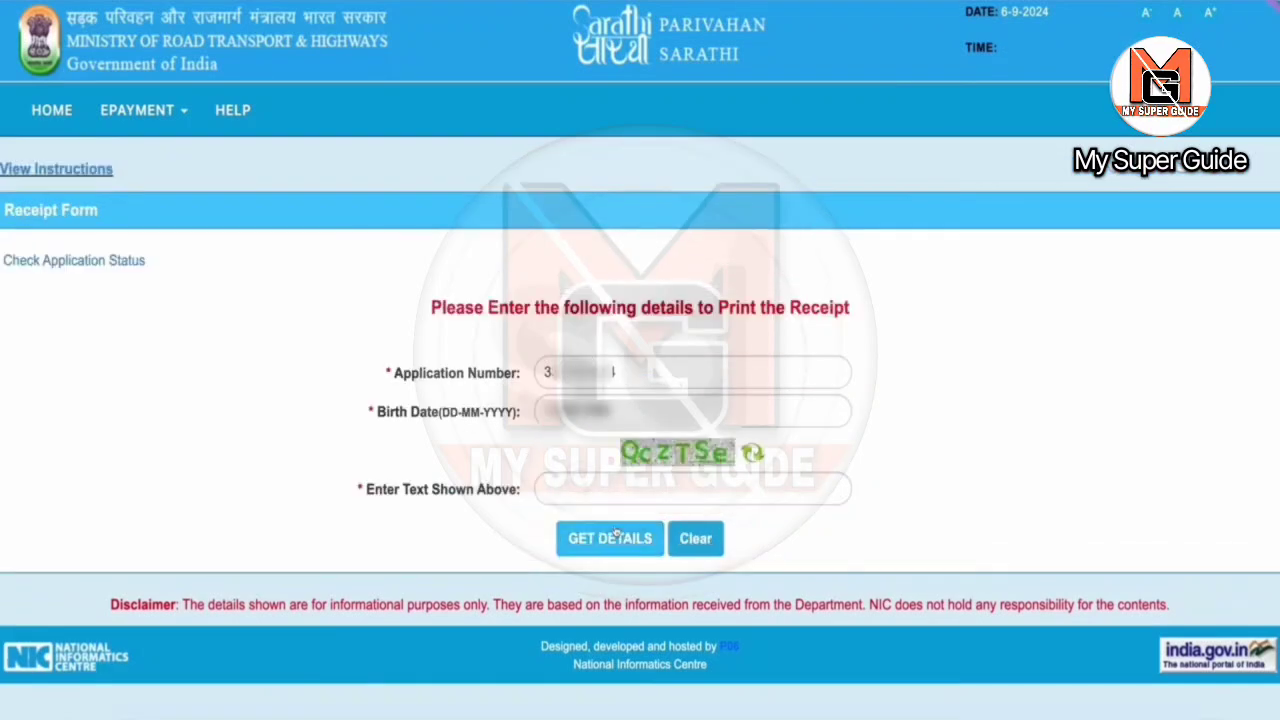
{"action": "left_click", "coordinate": [632, 492]}
{"action": "type", "text": "Q"}
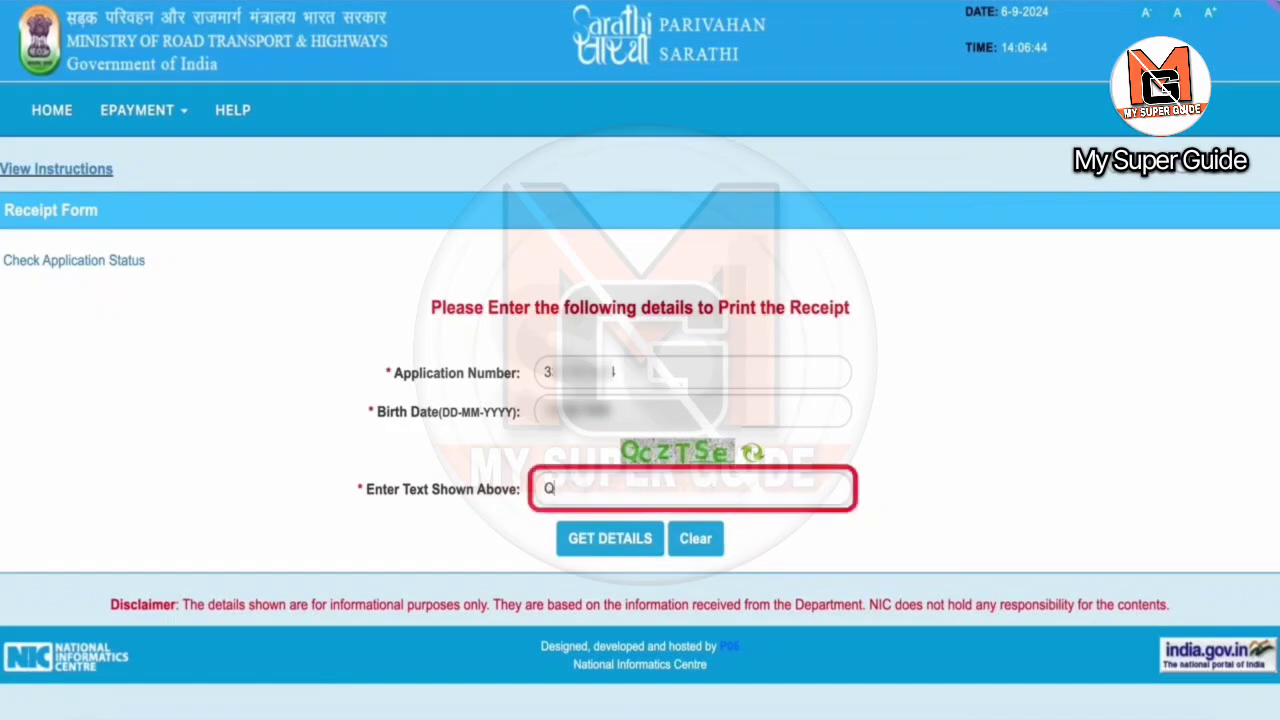
{"action": "type", "text": "cz"}
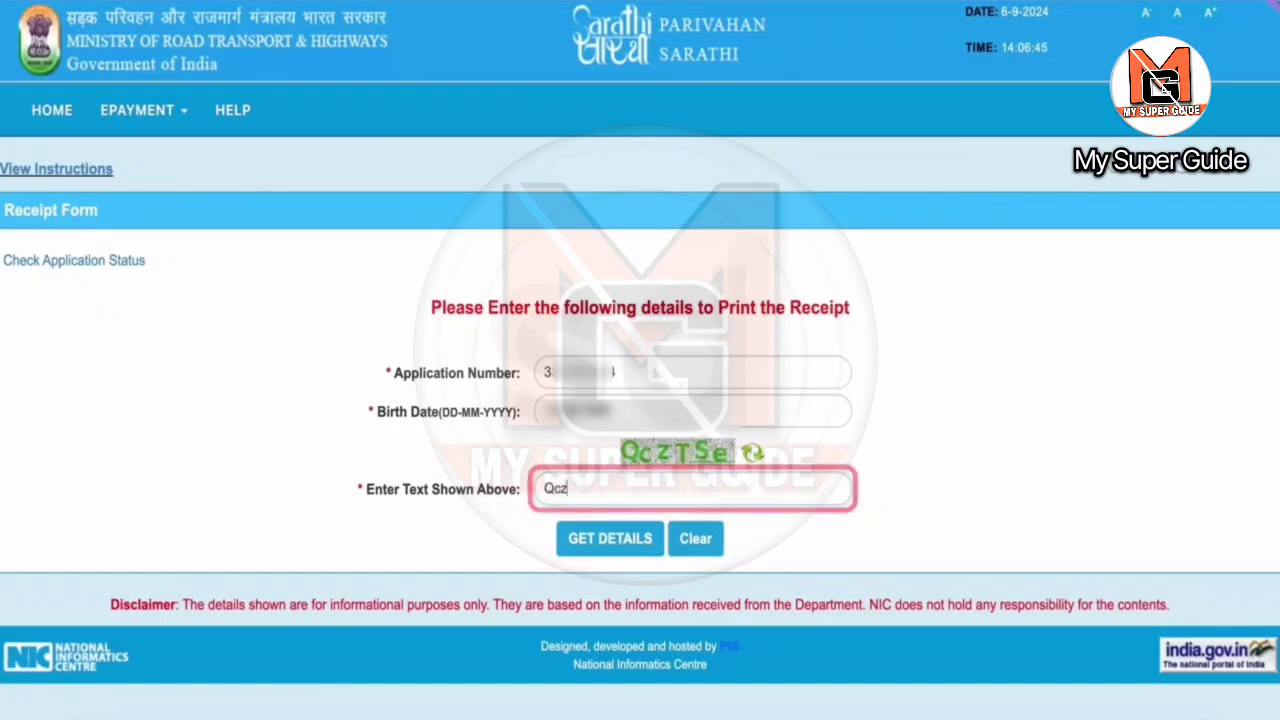
{"action": "type", "text": "TS"}
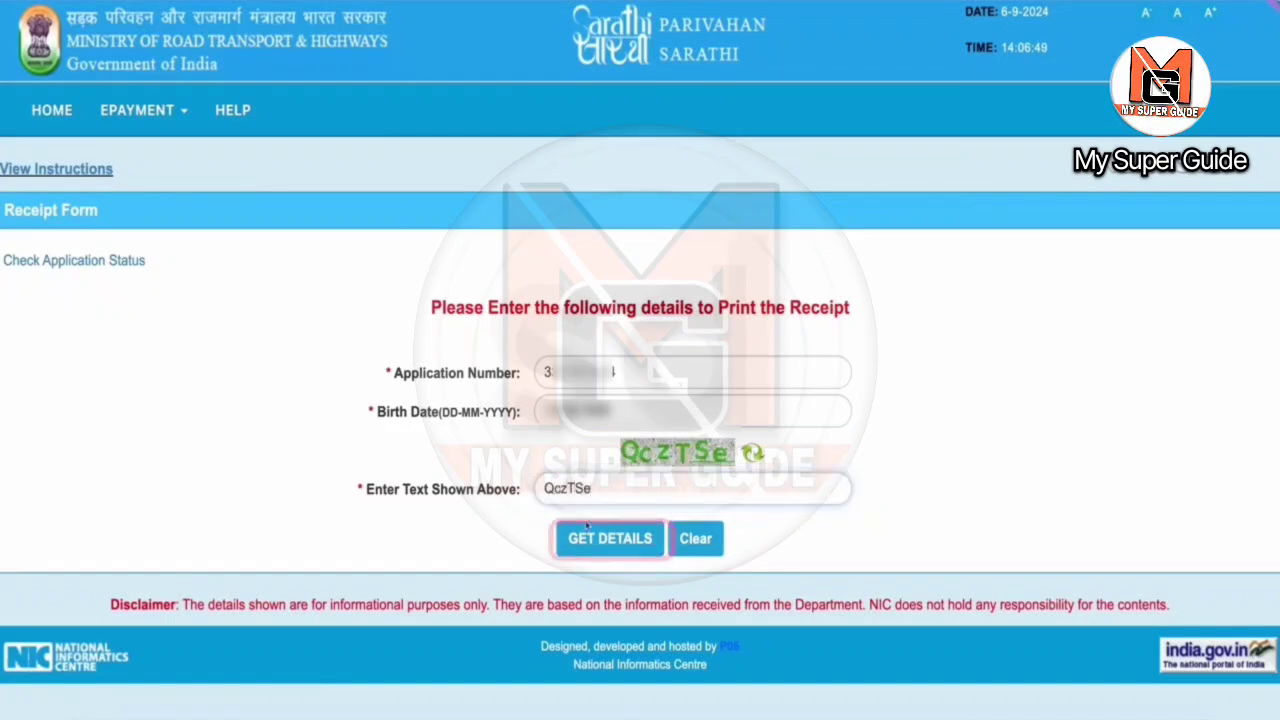
{"action": "type", "text": "e"}
{"action": "left_click", "coordinate": [590, 530]}
Step: Select the commonPGI receipt, fill in the captcha, and print the receipt to save it as a PDF
{"action": "left_click", "coordinate": [246, 316]}
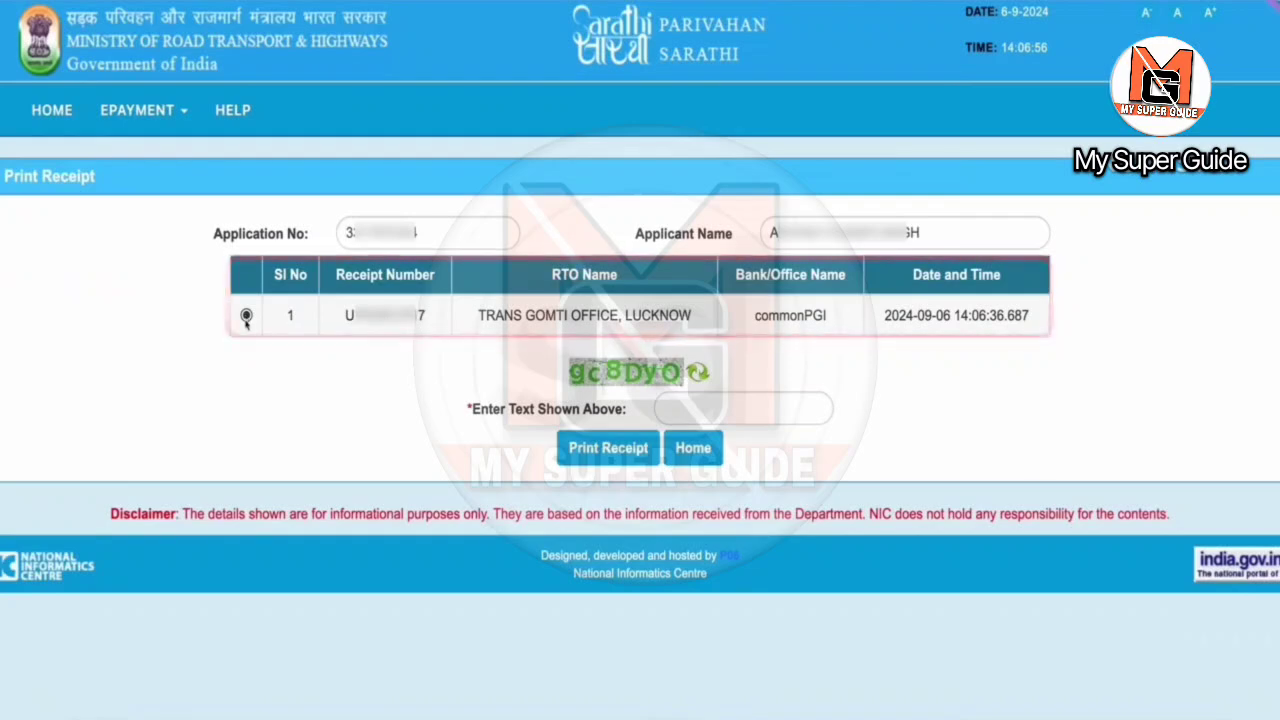
{"action": "left_click", "coordinate": [704, 411]}
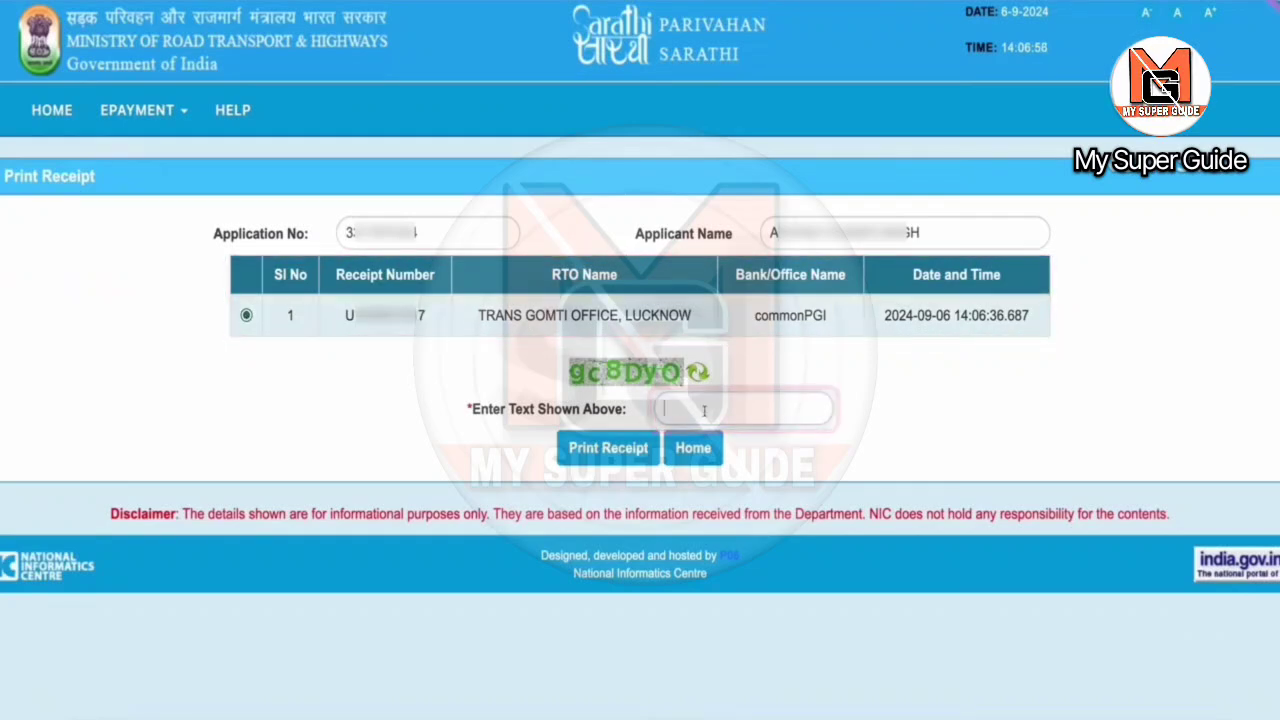
{"action": "type", "text": "g"}
{"action": "type", "text": "c8Dy0"}
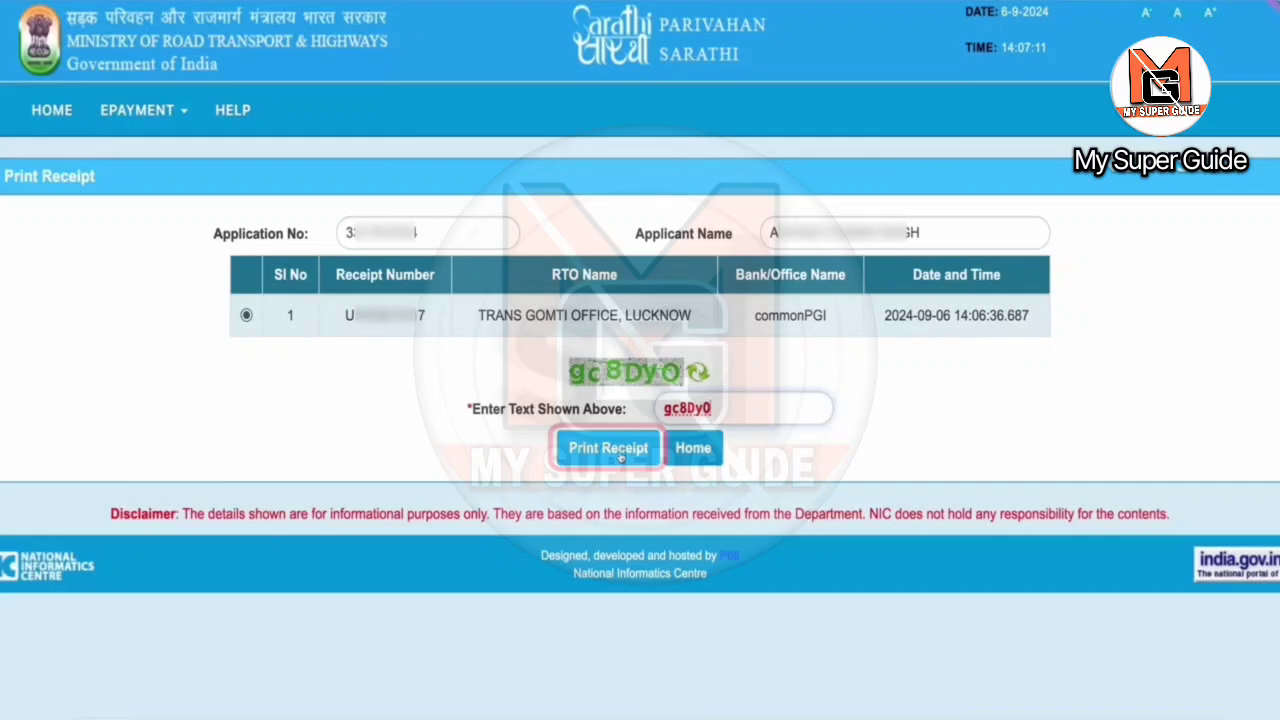
{"action": "left_click", "coordinate": [608, 448]}
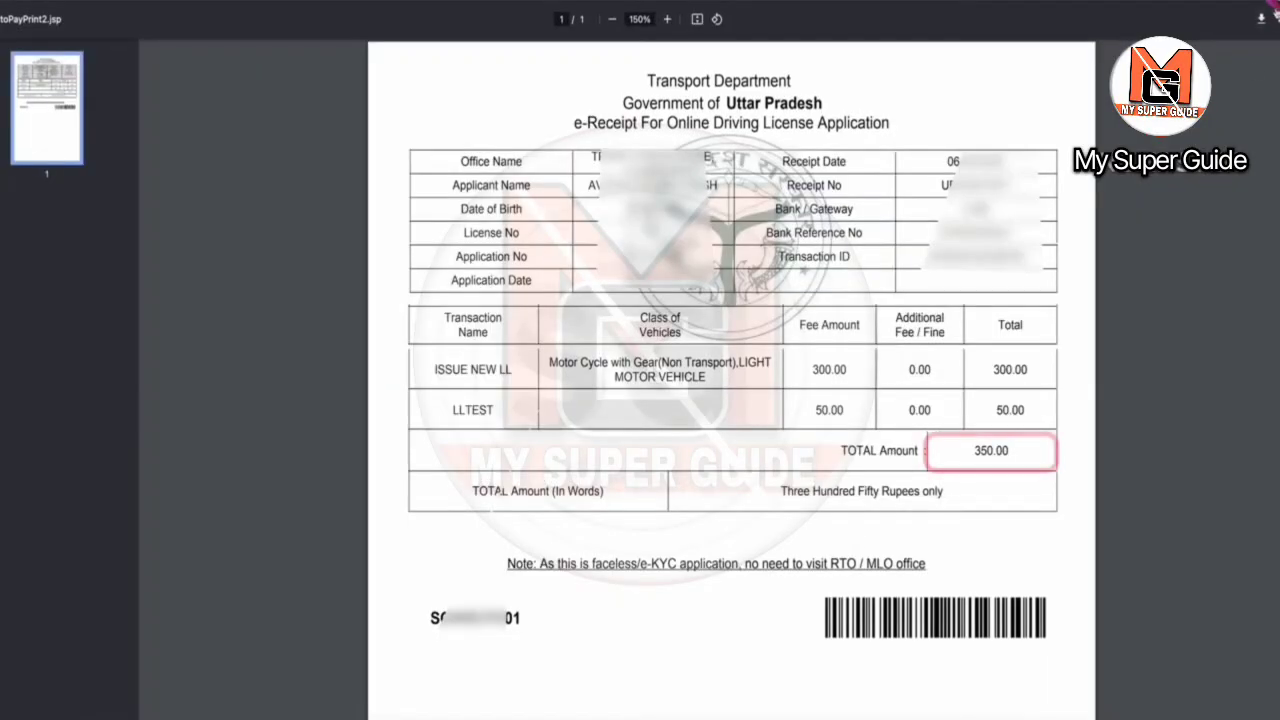
{"action": "left_click", "coordinate": [1278, 19]}
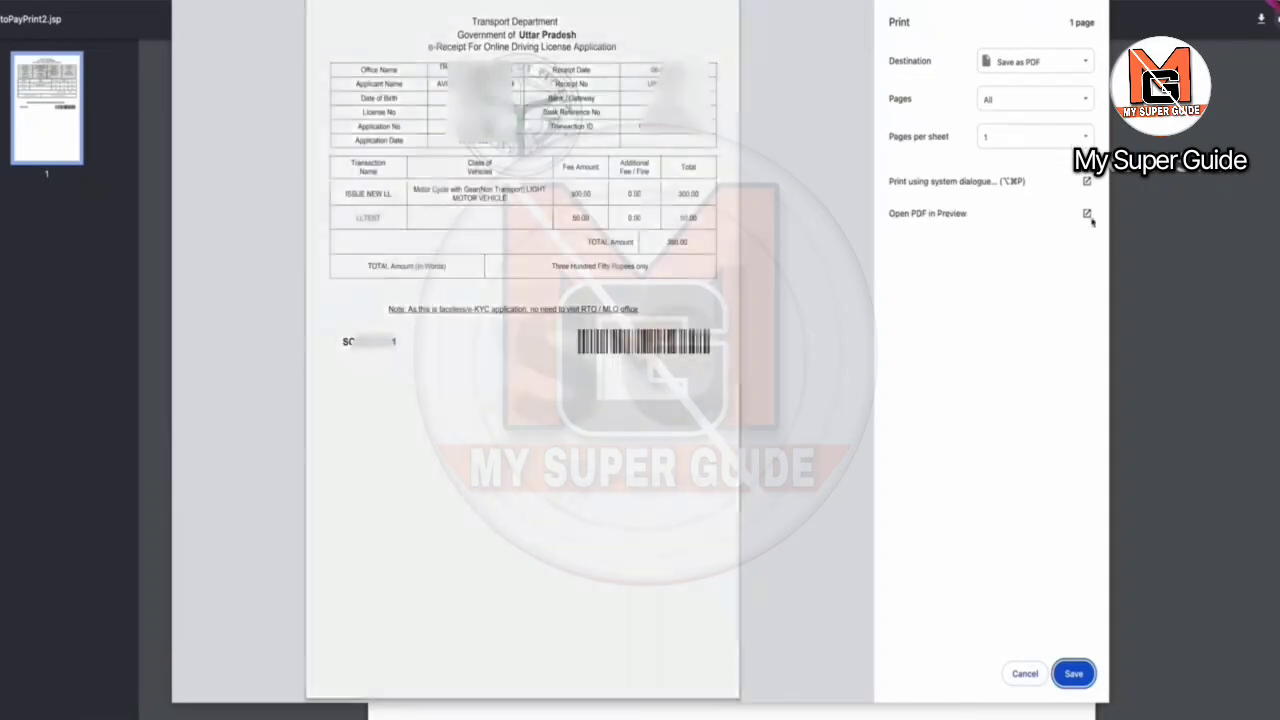
{"action": "left_click", "coordinate": [1074, 675]}
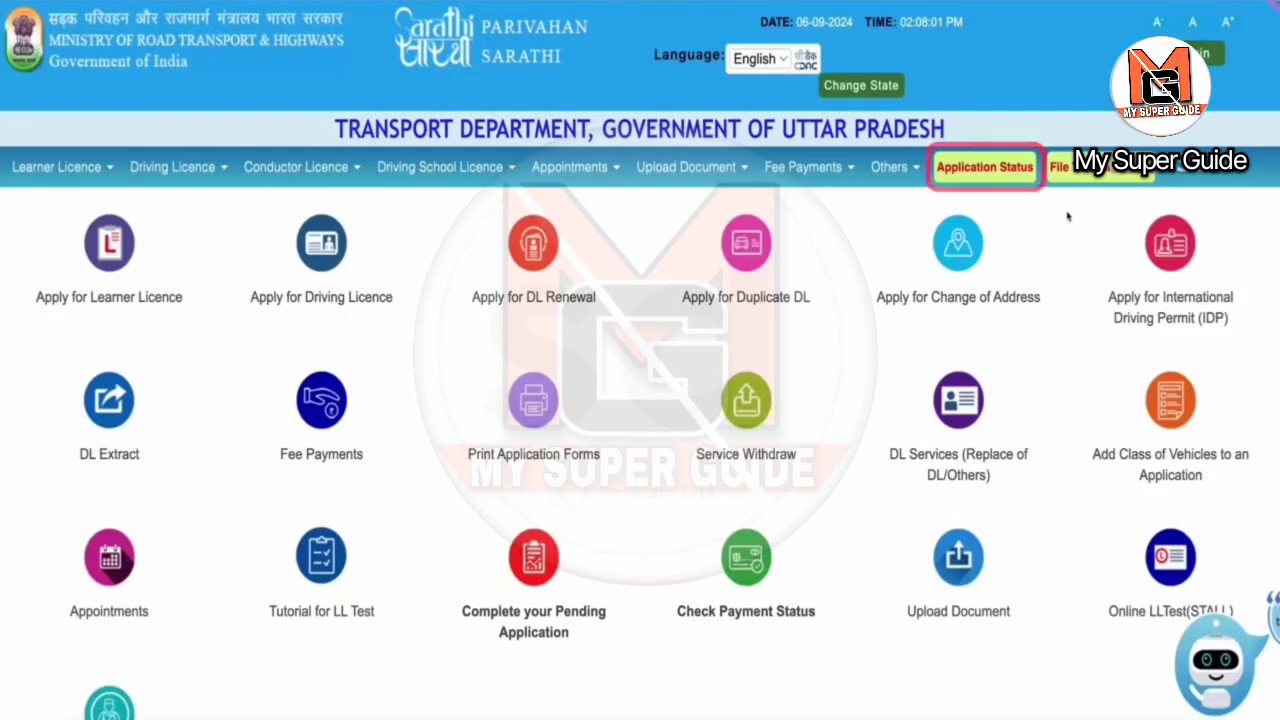
Step: Open the Application Status form and fill in the application number and the applicant's date of birth
{"action": "left_click", "coordinate": [985, 167]}
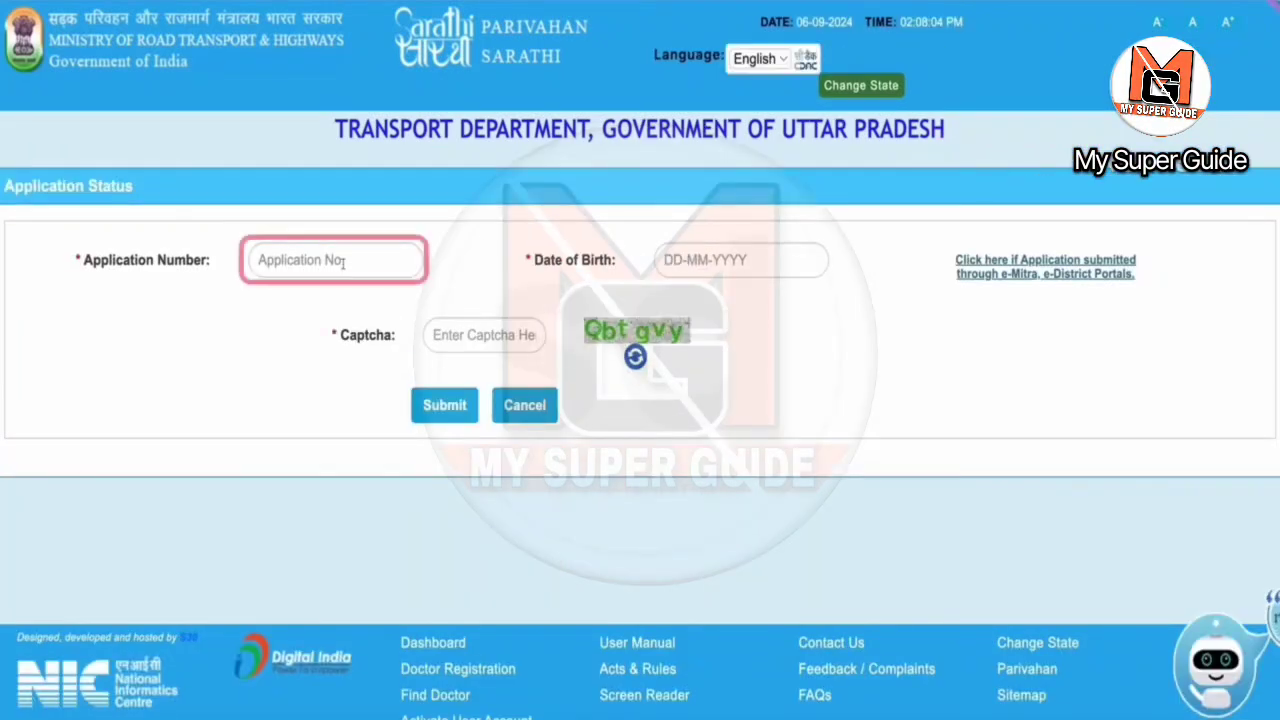
{"action": "key", "text": "ctrl+v"}
{"action": "left_click", "coordinate": [697, 259]}
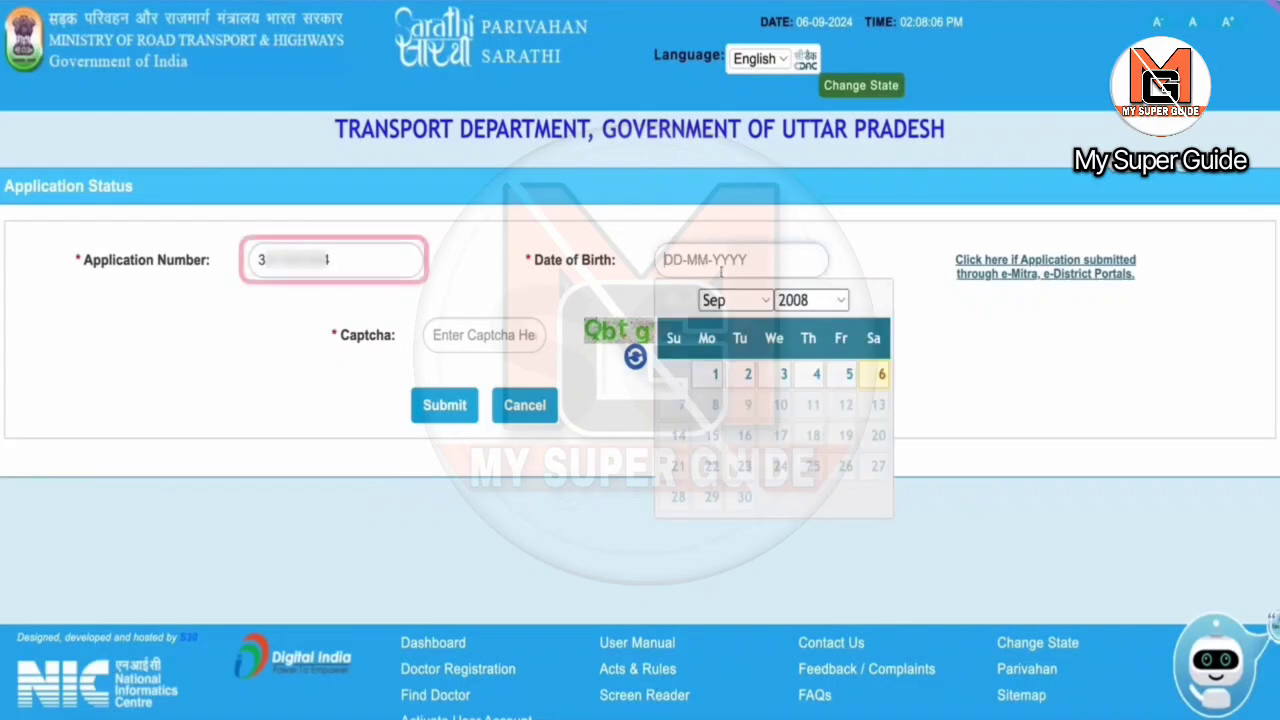
{"action": "left_click", "coordinate": [809, 299]}
{"action": "scroll", "coordinate": [815, 200], "scroll_direction": "up", "scroll_amount": 5}
{"action": "left_click", "coordinate": [817, 205]}
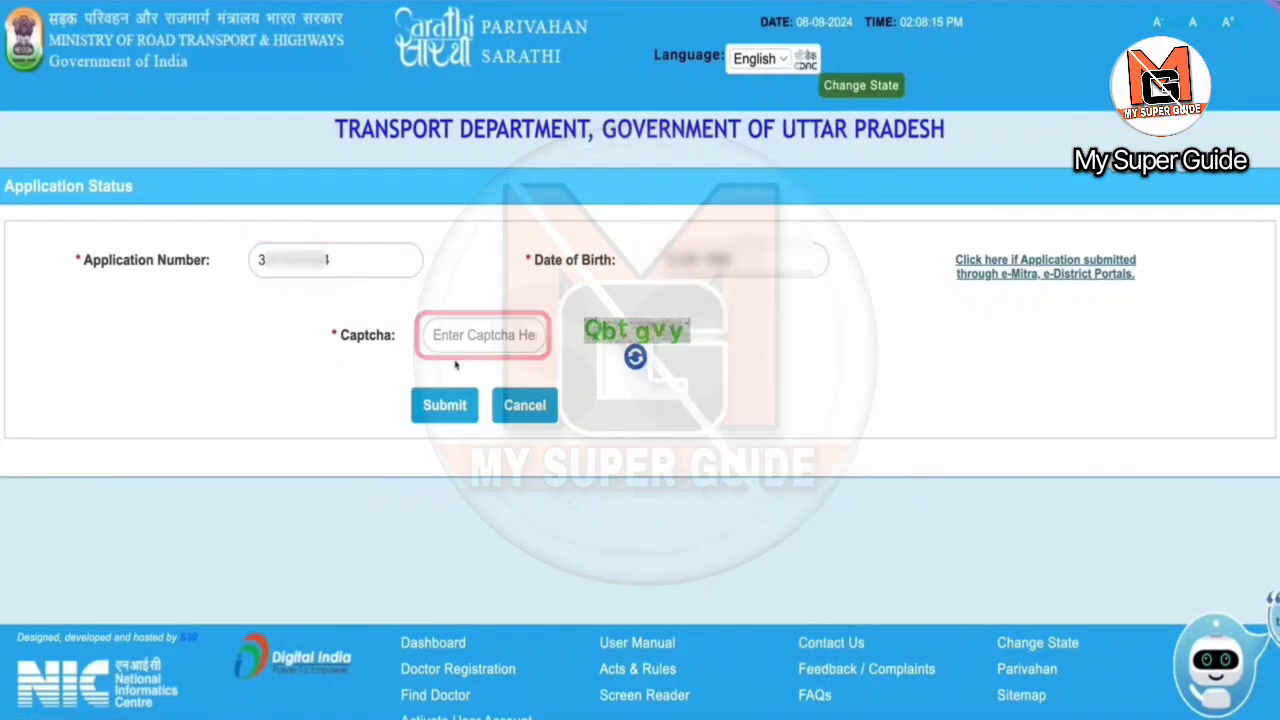
Step: Fill in the captcha on the Application Status form and submit it to view the application's details
{"action": "left_click", "coordinate": [486, 337]}
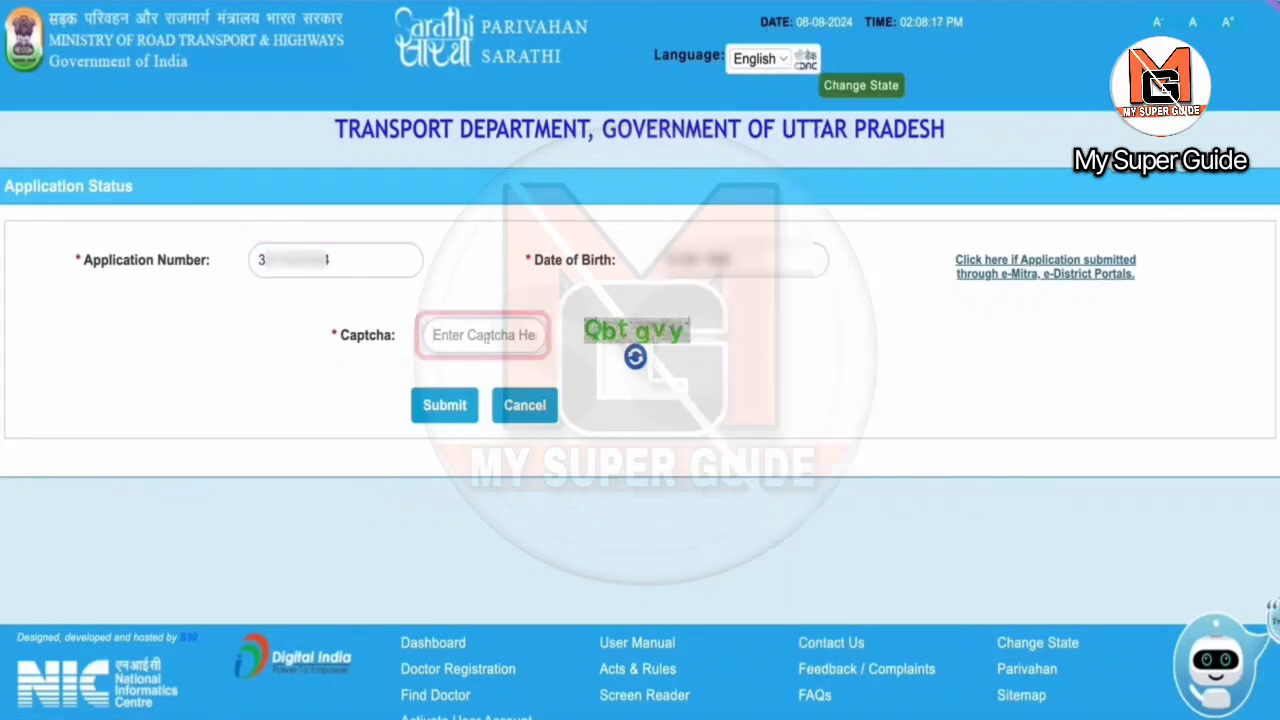
{"action": "type", "text": "Q"}
{"action": "type", "text": "btgvy"}
{"action": "left_click", "coordinate": [443, 412]}
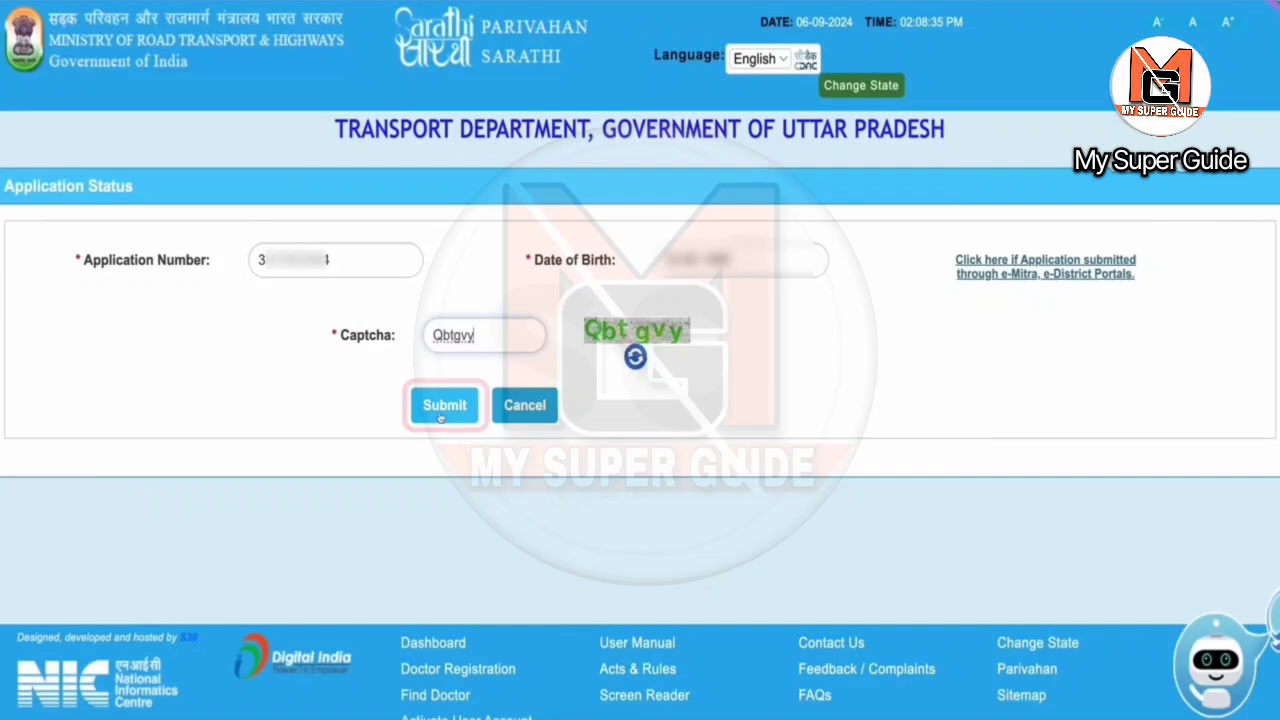
{"action": "left_click", "coordinate": [446, 406]}
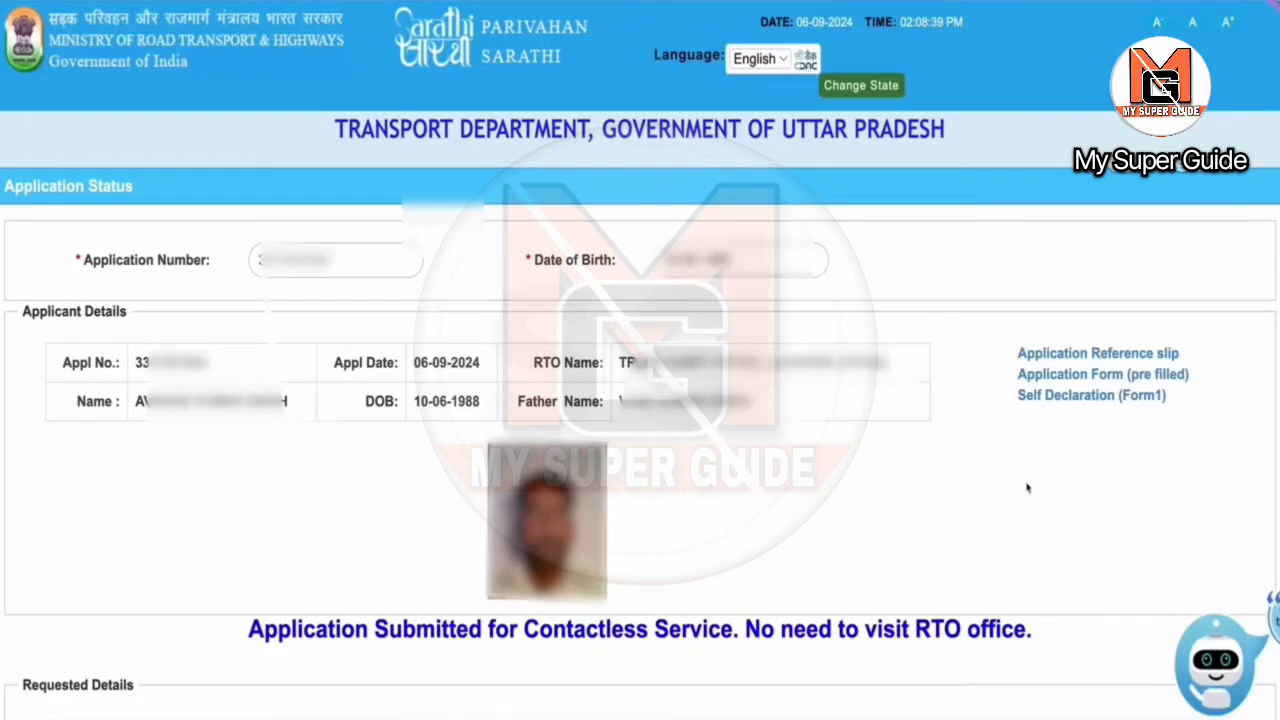
Step: Open the road safety tutorial page, generate an OTP with the captcha and submit the OTP with HINDI as language
{"action": "scroll", "coordinate": [1027, 487], "scroll_direction": "down", "scroll_amount": 2}
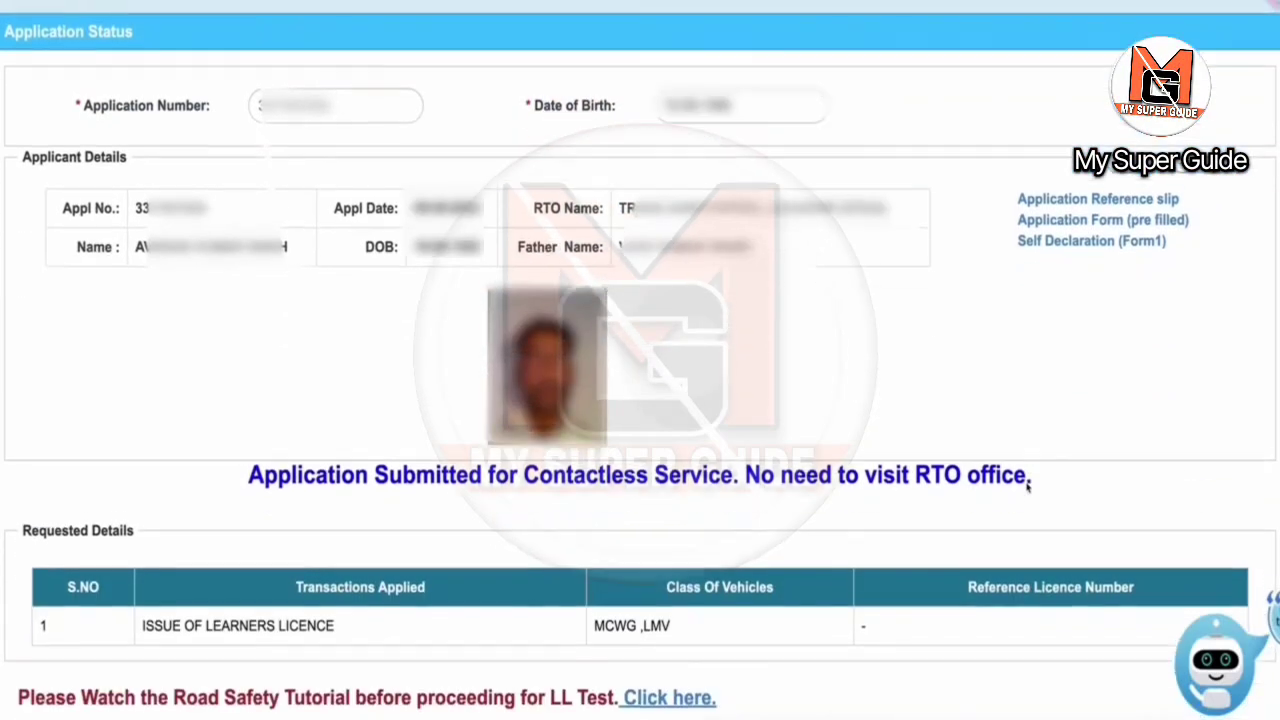
{"action": "scroll", "coordinate": [740, 524], "scroll_direction": "down", "scroll_amount": 3}
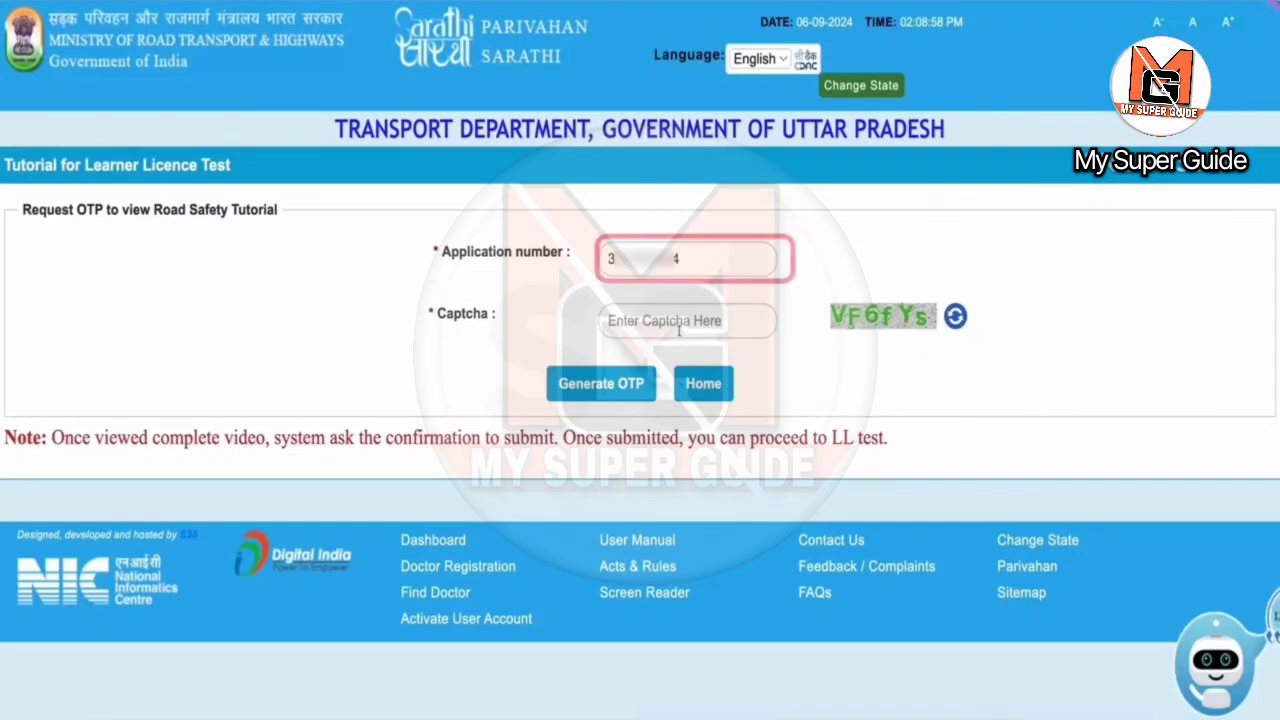
{"action": "type", "text": "VF6fYs"}
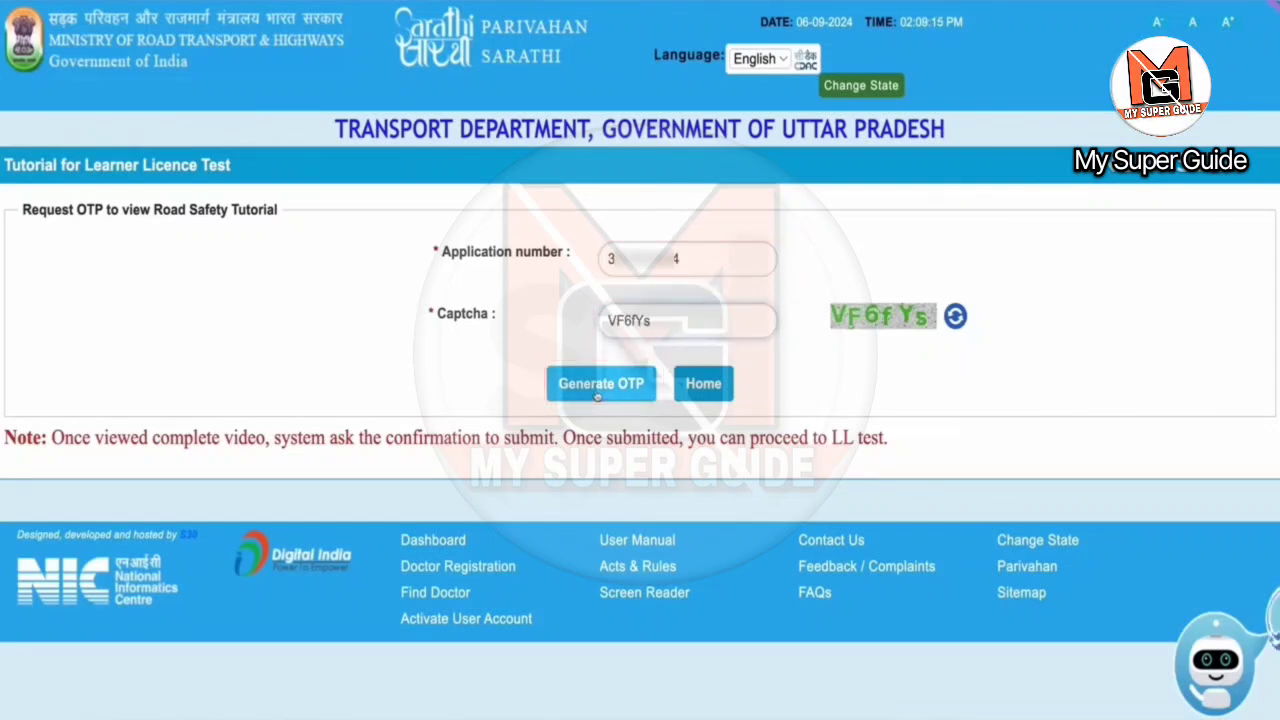
{"action": "left_click", "coordinate": [595, 384]}
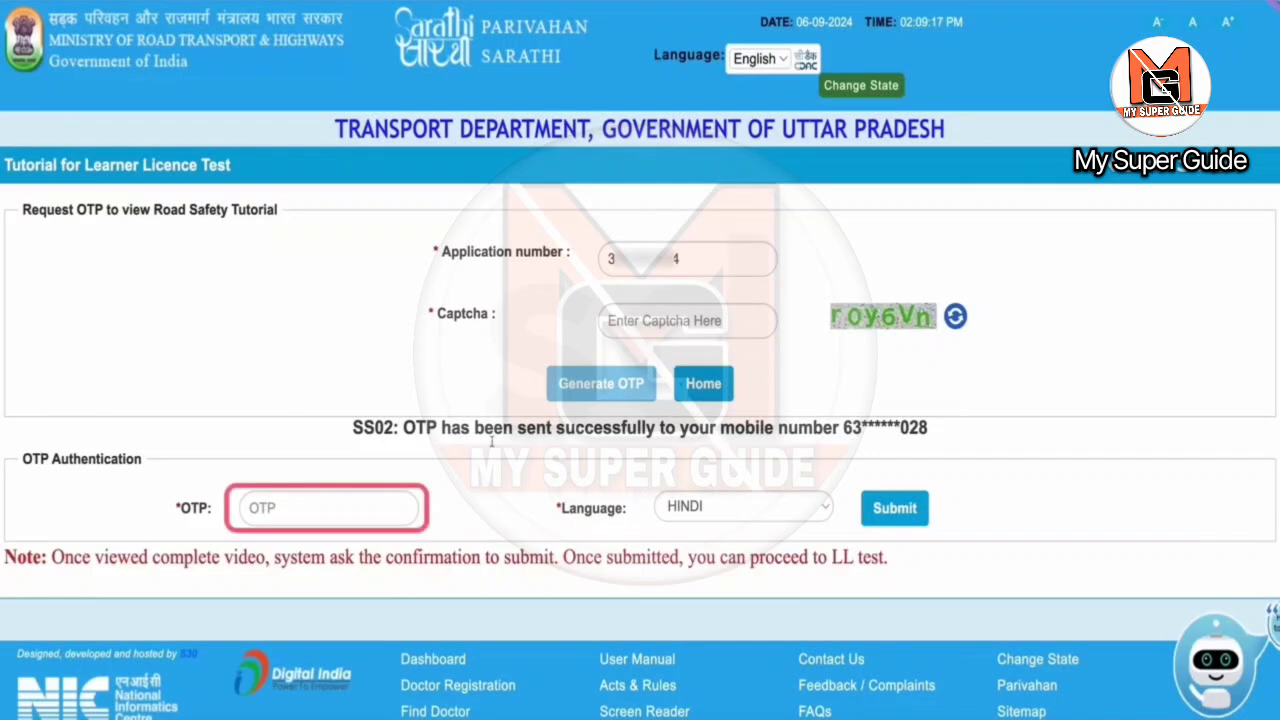
{"action": "left_click", "coordinate": [349, 503]}
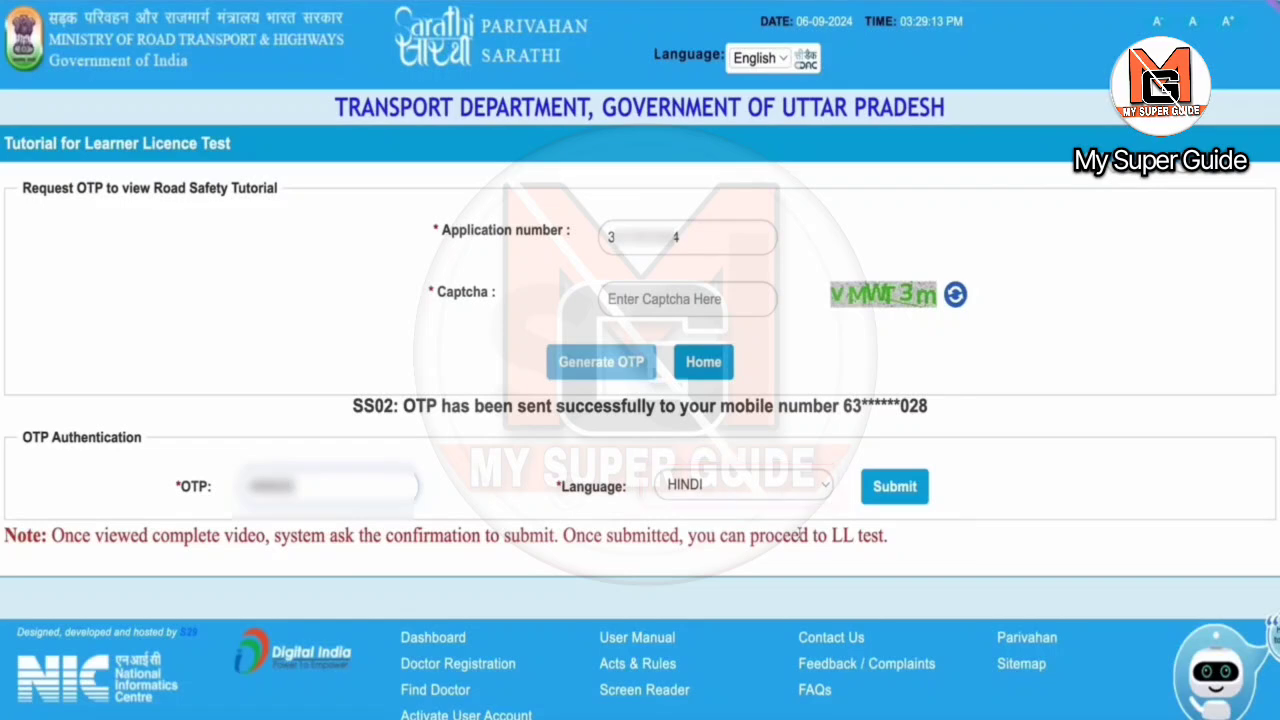
{"action": "left_click", "coordinate": [881, 487]}
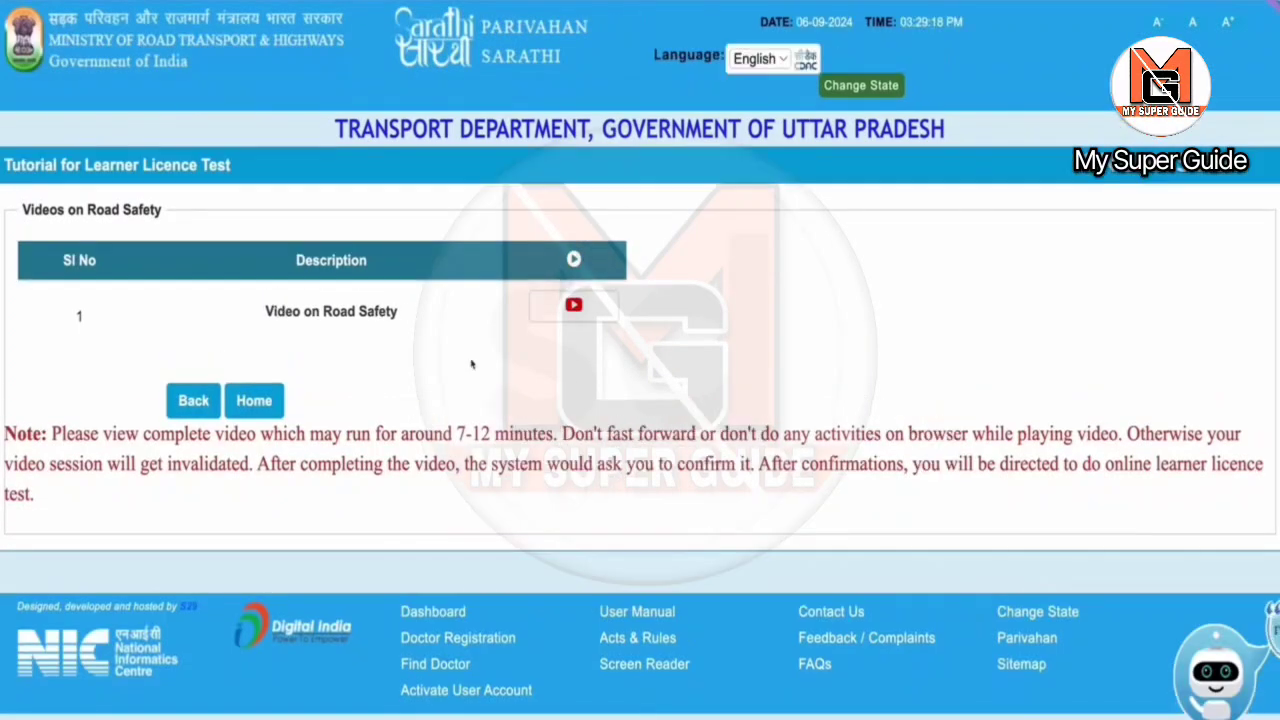
Step: Open the Video on Road Safety and play it through to the end
{"action": "left_click", "coordinate": [573, 305]}
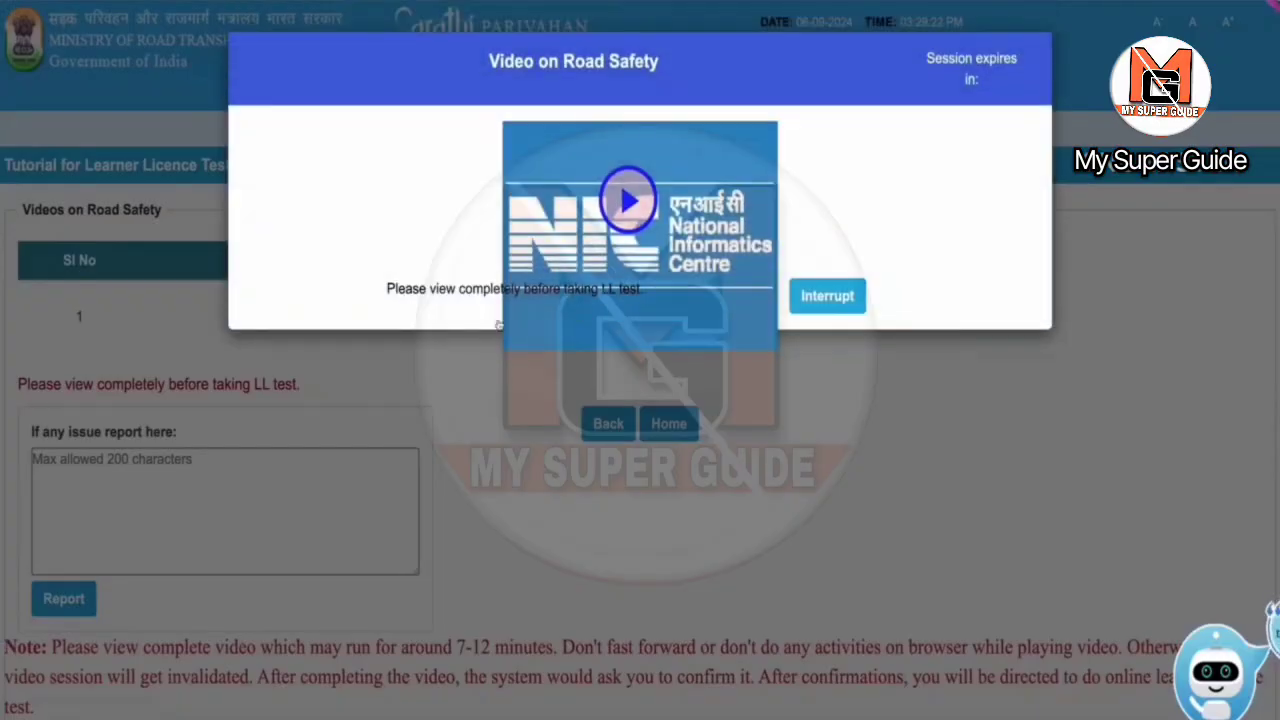
{"action": "left_click", "coordinate": [696, 274]}
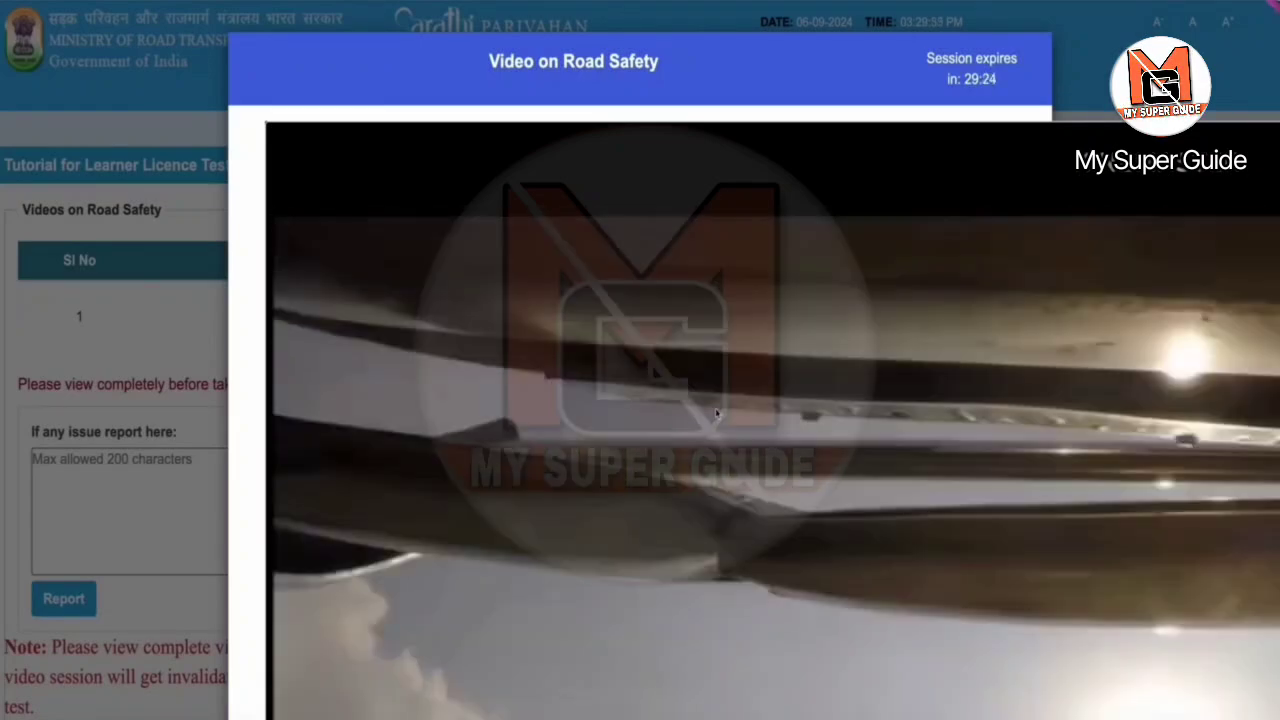
{"action": "scroll", "coordinate": [740, 480], "scroll_direction": "down", "scroll_amount": 2}
{"action": "scroll", "coordinate": [701, 490], "scroll_direction": "down", "scroll_amount": 1}
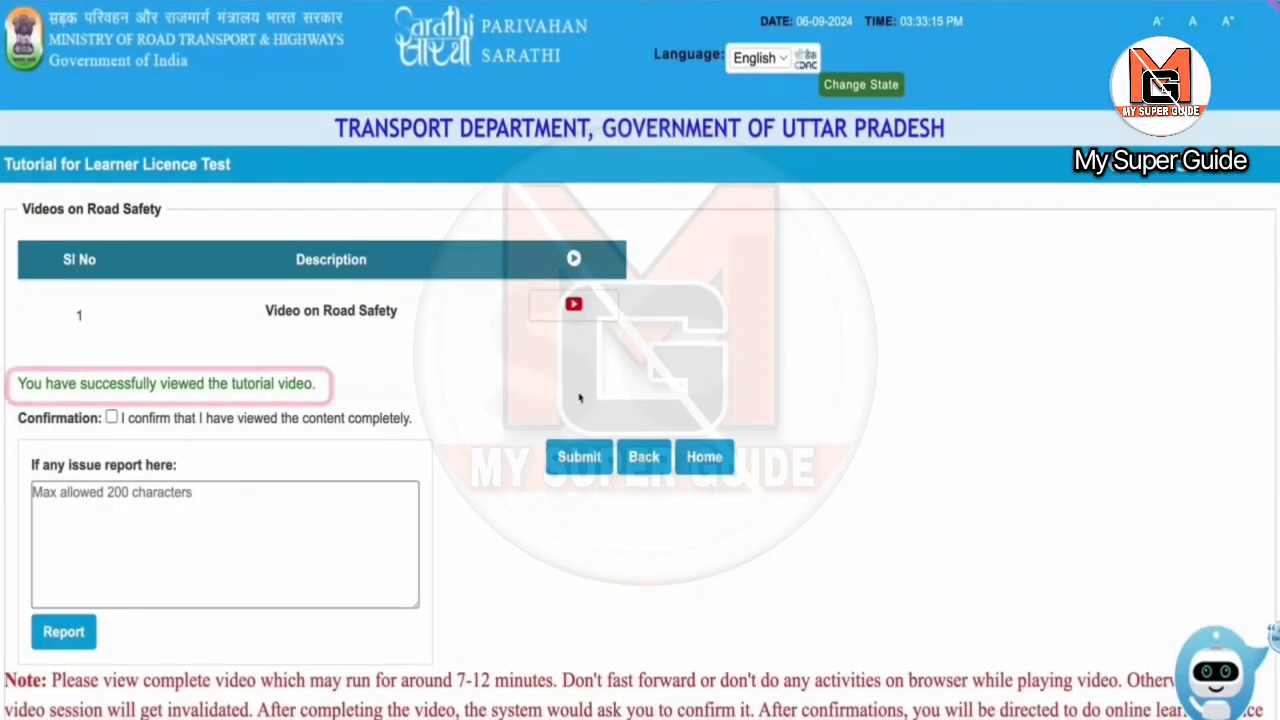
Step: Confirm that the tutorial content has been viewed completely and submit the confirmation
{"action": "scroll", "coordinate": [578, 398], "scroll_direction": "down", "scroll_amount": 1}
{"action": "left_click", "coordinate": [111, 402]}
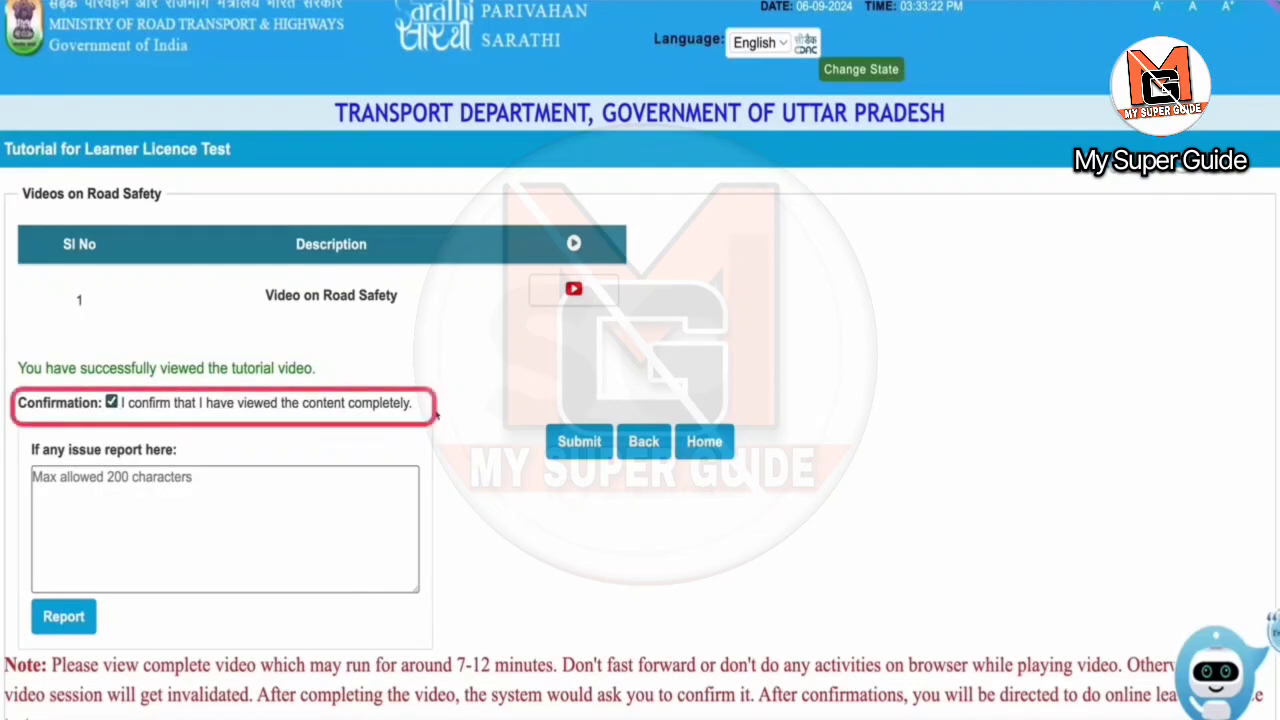
{"action": "left_click", "coordinate": [581, 442]}
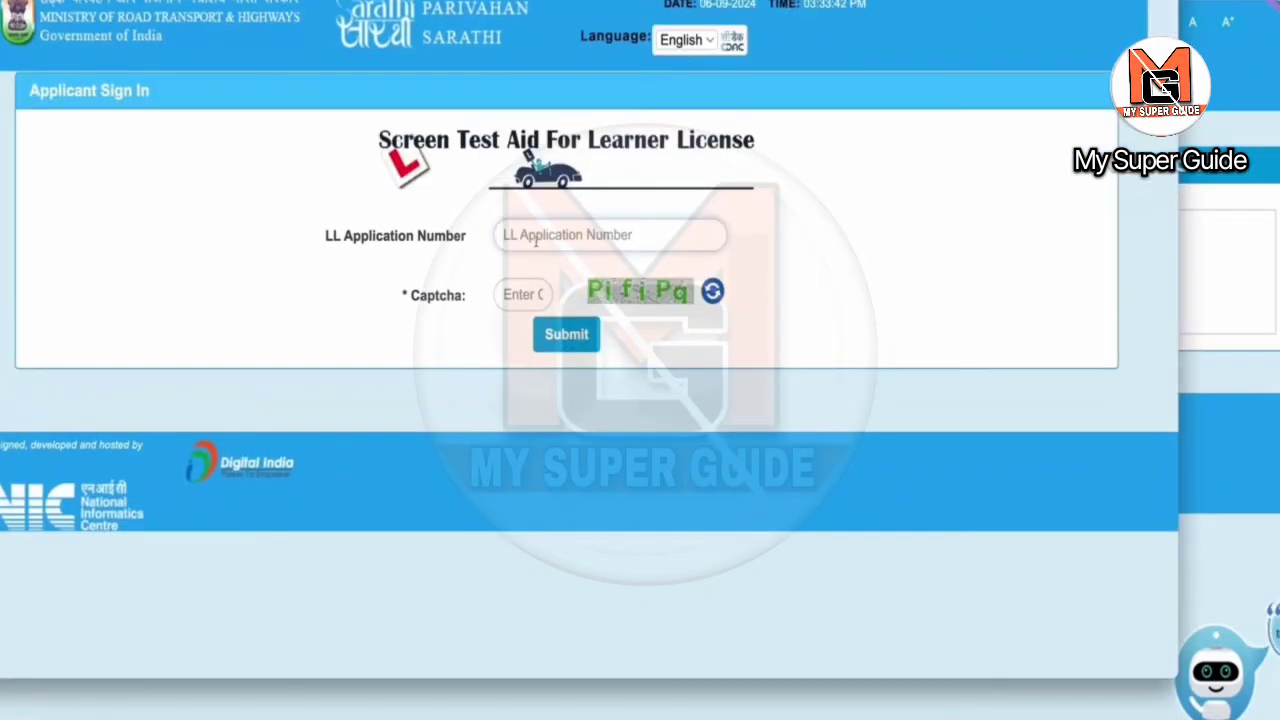
Step: Fill in the LL application number and captcha on the learner's licence test sign-in form and submit it
{"action": "left_click", "coordinate": [536, 236]}
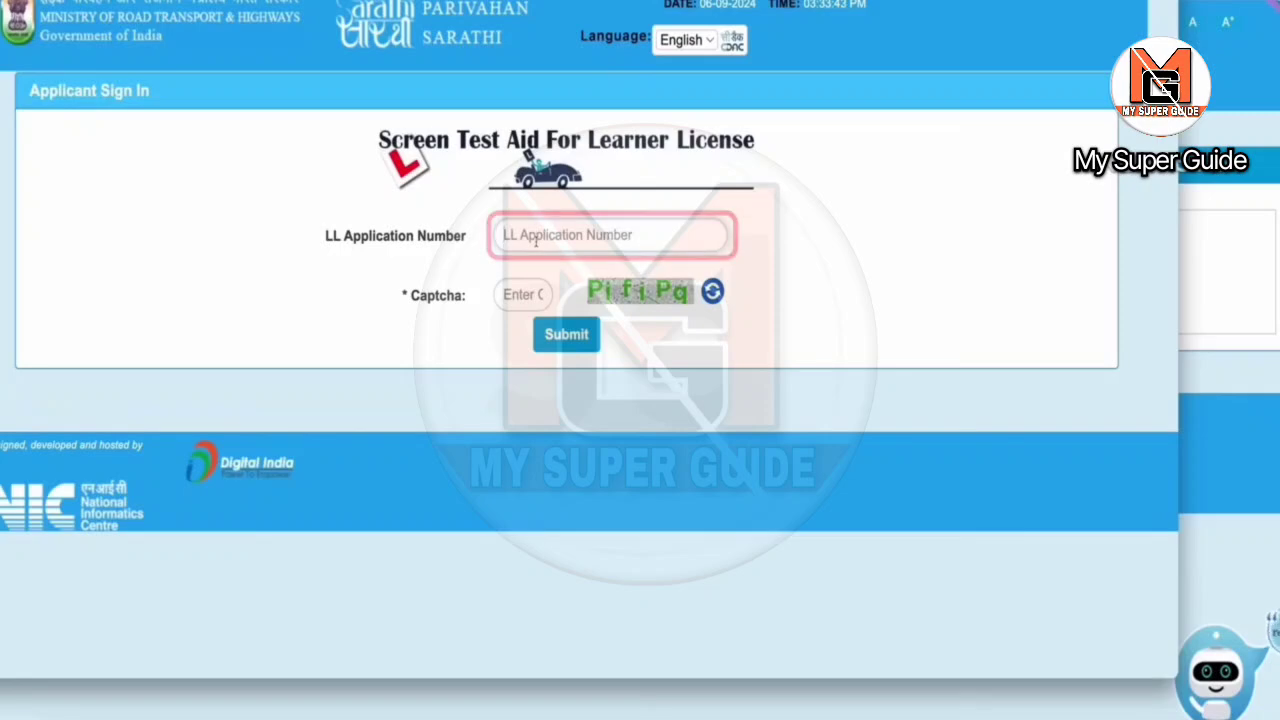
{"action": "type", "text": "3"}
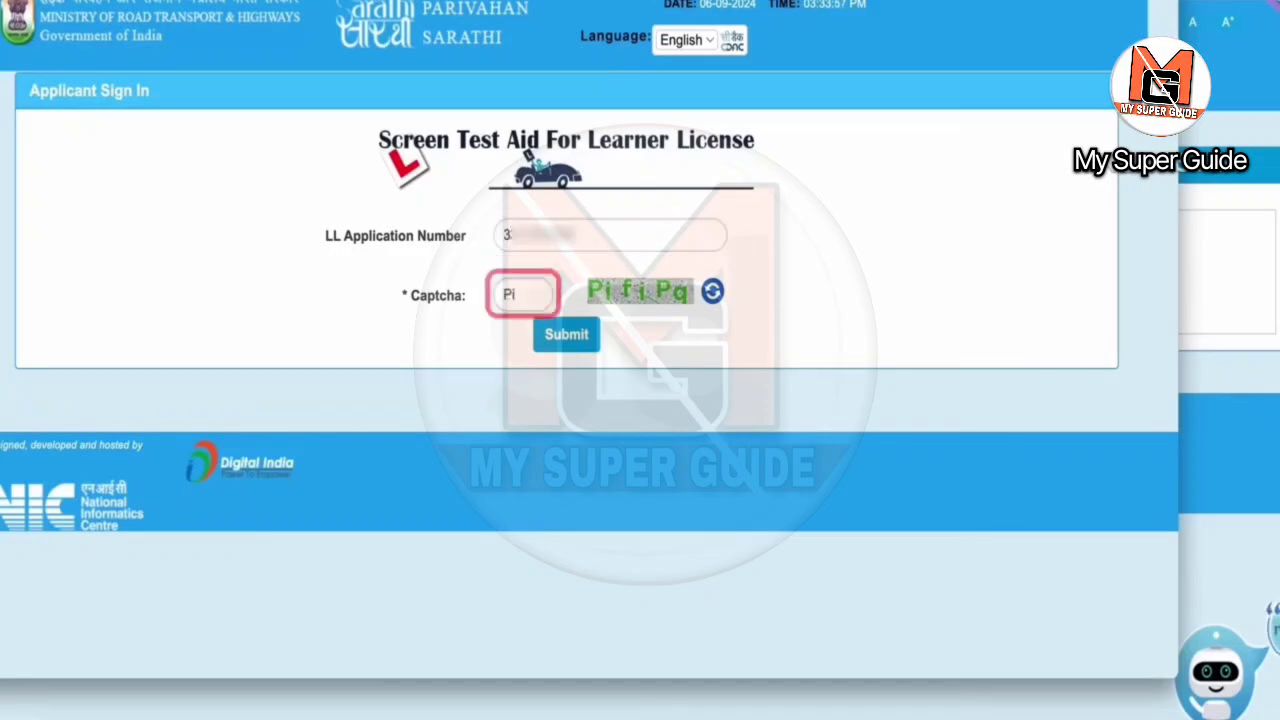
{"action": "left_click", "coordinate": [555, 340]}
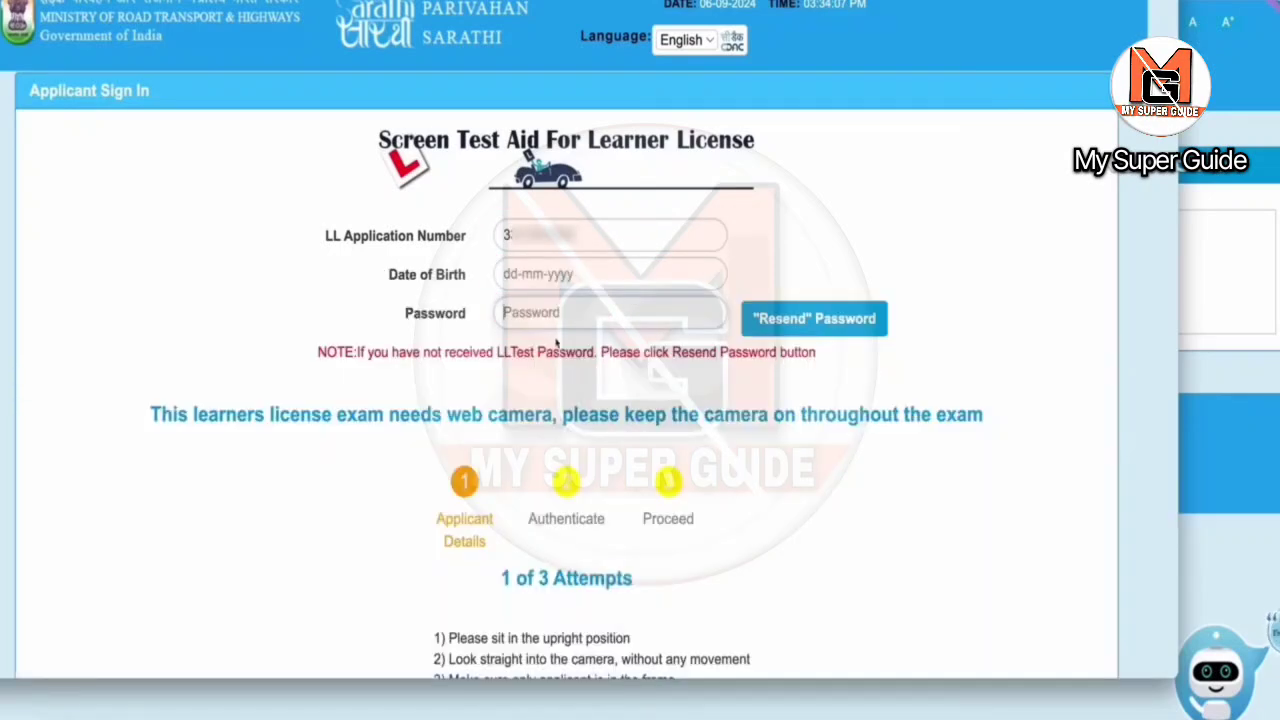
Step: Enter the LL test password in the applicant sign-in form
{"action": "scroll", "coordinate": [614, 388], "scroll_direction": "down", "scroll_amount": 1}
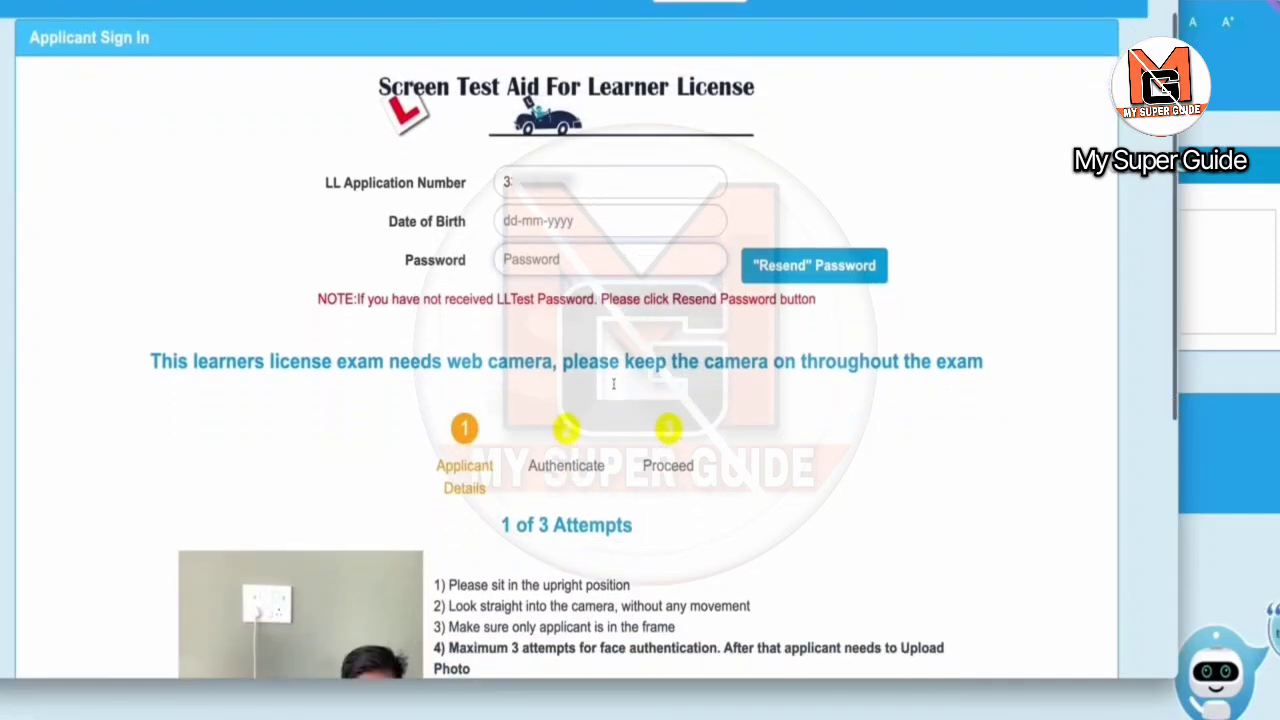
{"action": "left_click", "coordinate": [520, 259]}
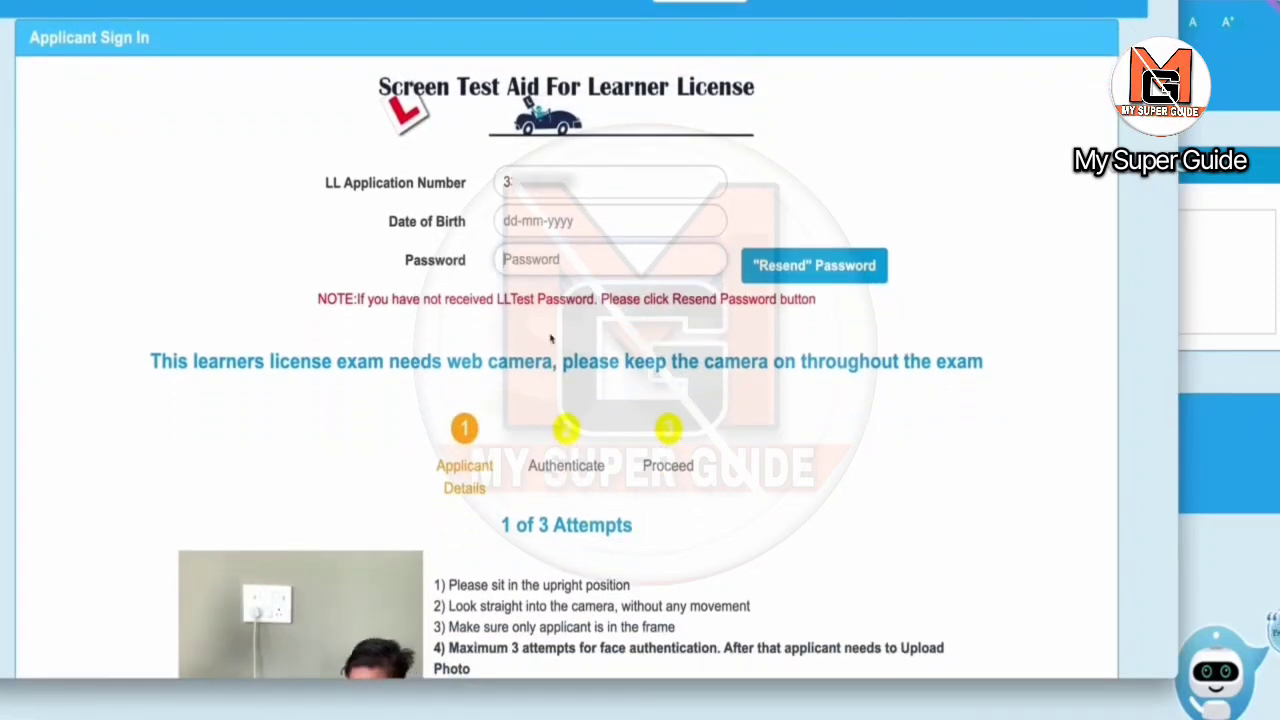